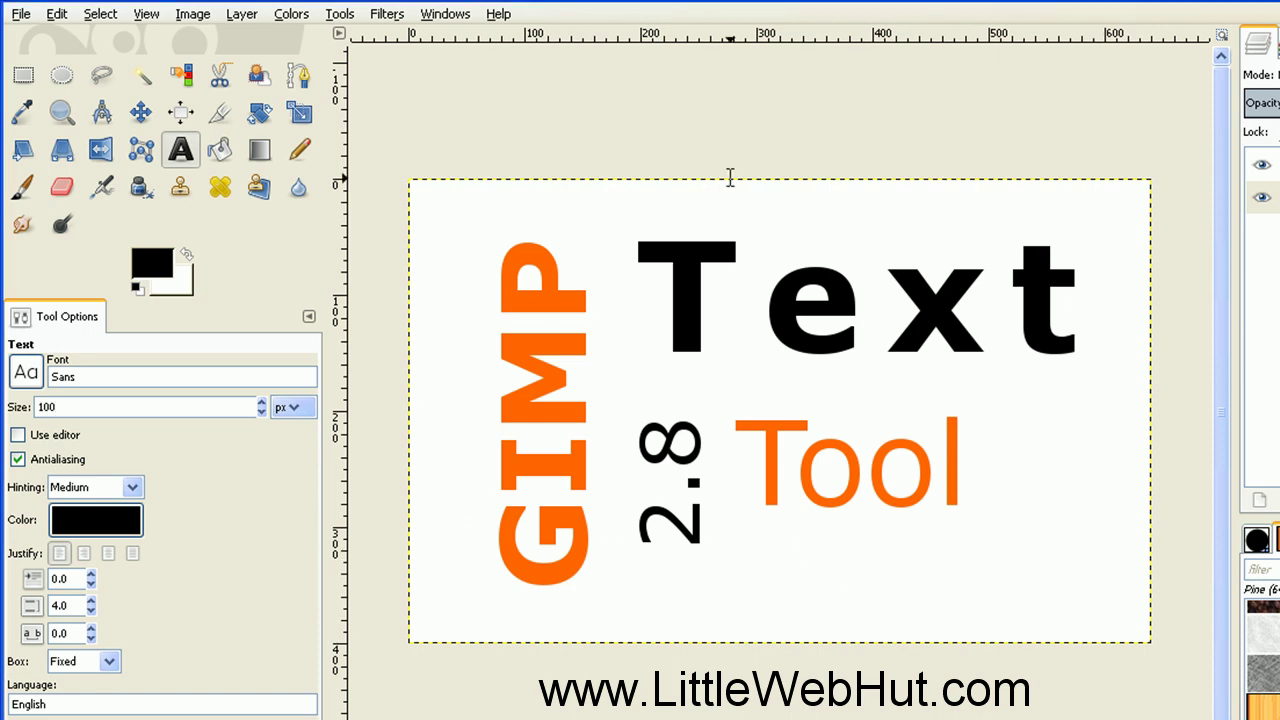
Create a new blank image 640 px wide and 400 px high
{"action": "left_click", "coordinate": [20, 16]}
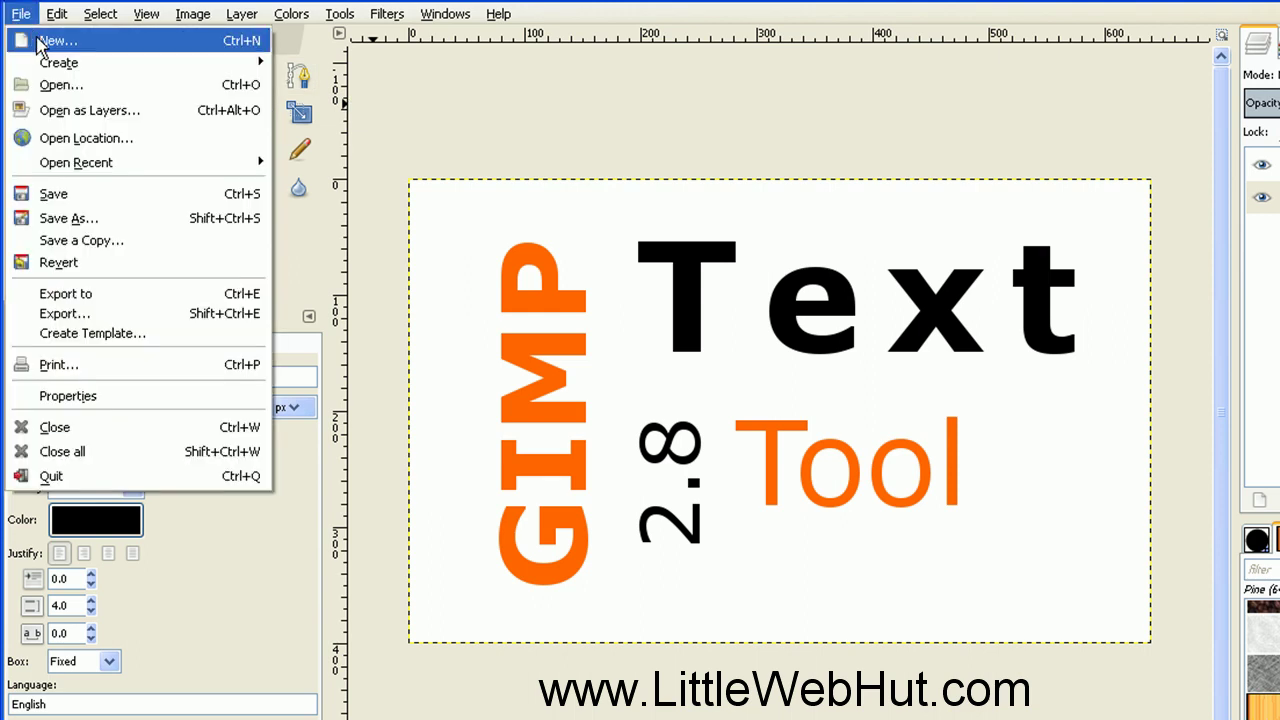
{"action": "left_click", "coordinate": [38, 41]}
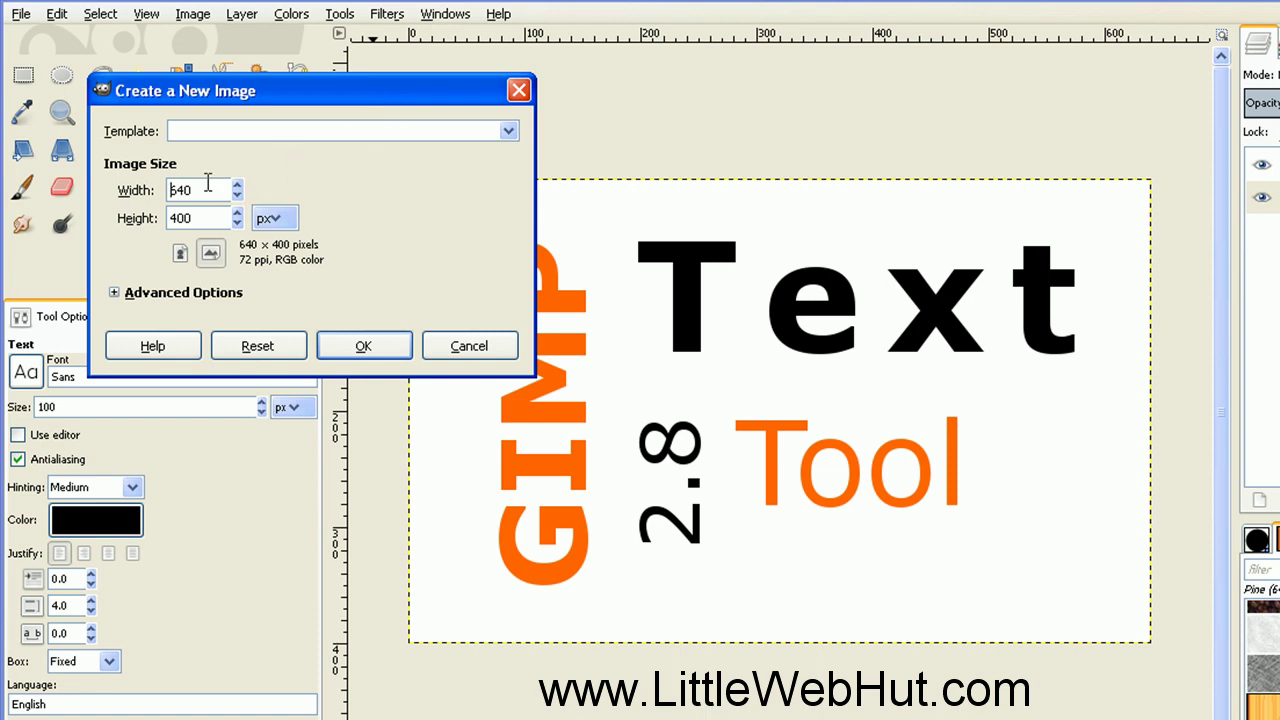
{"action": "left_click", "coordinate": [363, 346]}
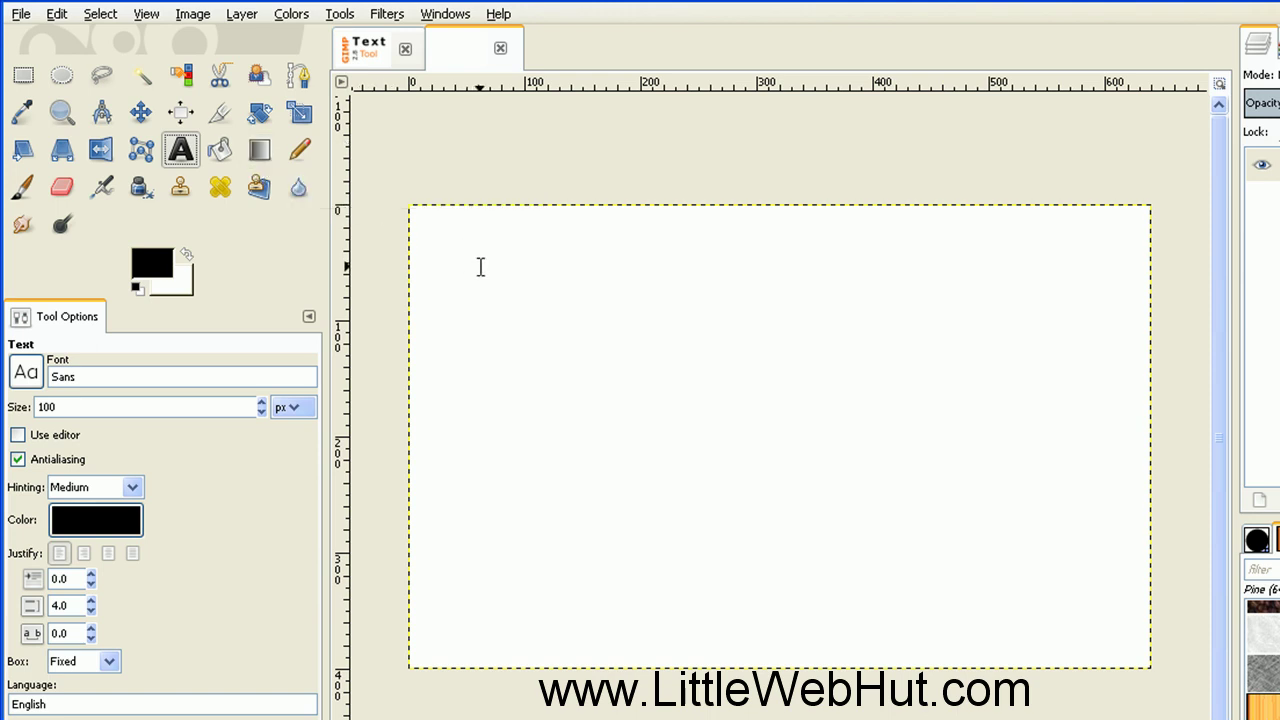
Draw a text box of about 480 × 265 px on the blank canvas and enter the text GIMP
{"action": "mouse_move", "coordinate": [478, 265]}
{"action": "left_mouse_down"}
{"action": "mouse_move", "coordinate": [720, 447]}
{"action": "mouse_move", "coordinate": [1035, 574]}
{"action": "left_mouse_up"}
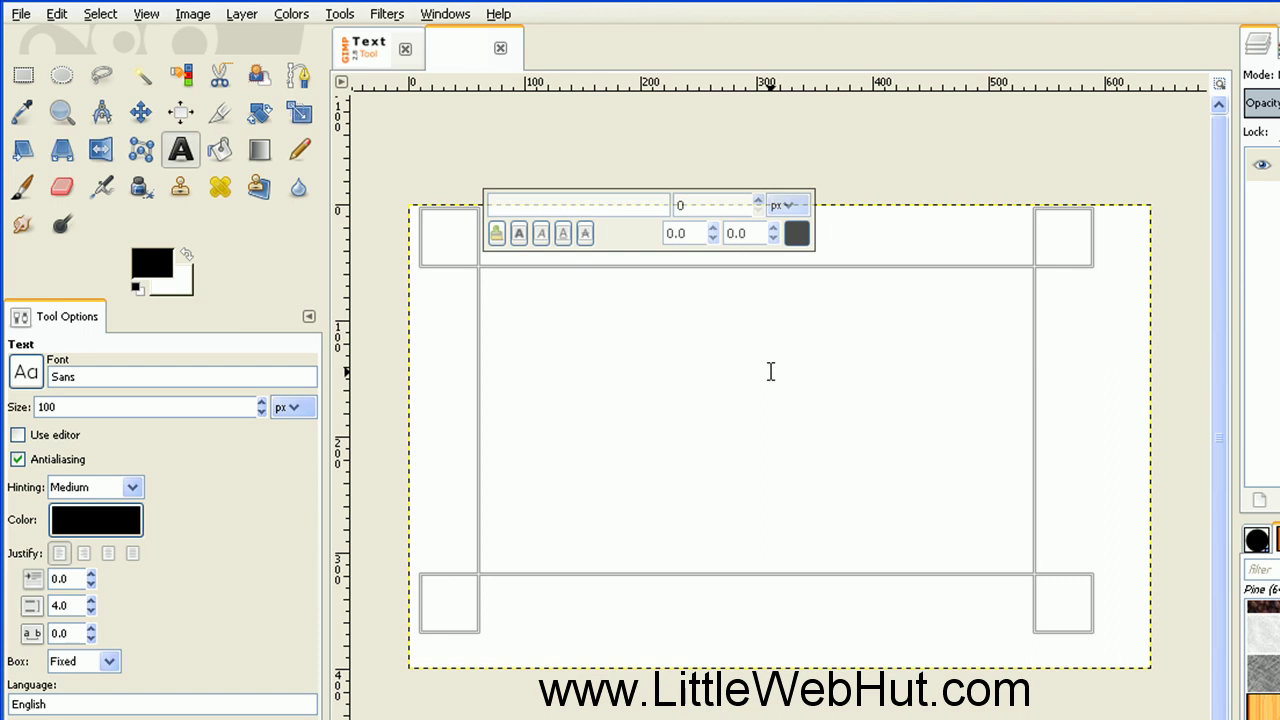
{"action": "type", "text": "GIMP"}
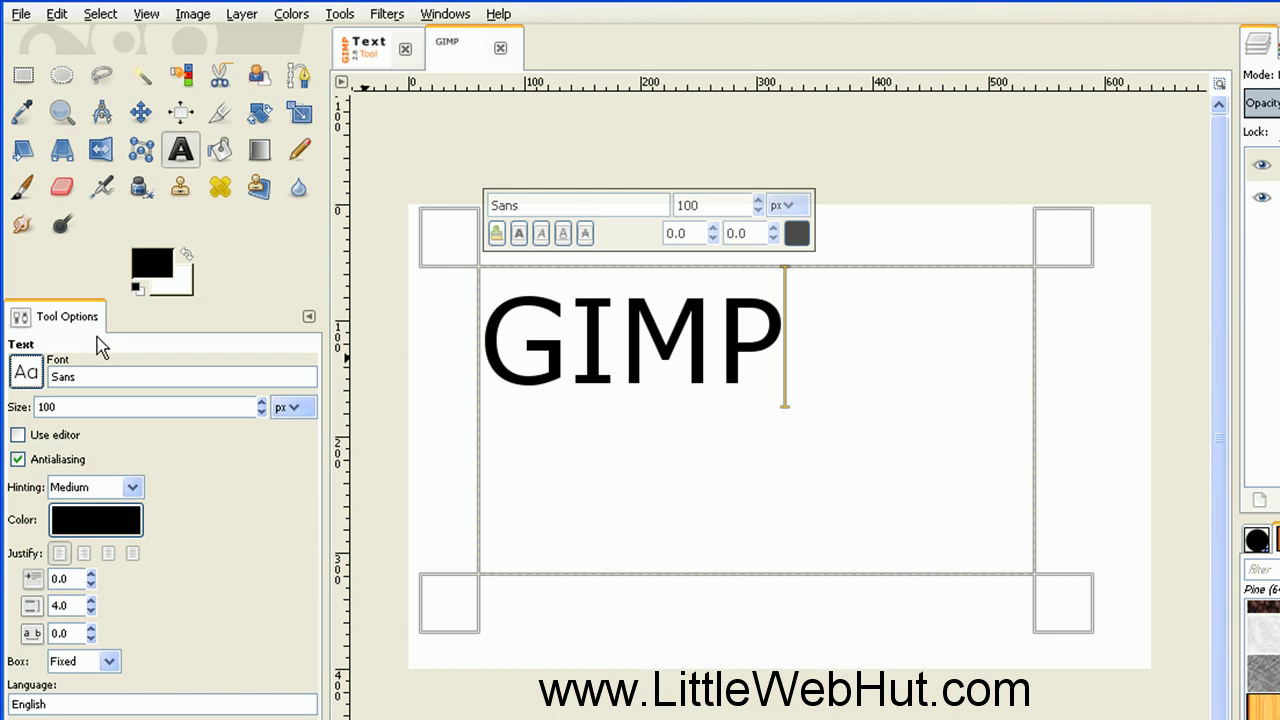
Look through the available fonts, keep Sans, and set the GIMP text's size to 150 px
{"action": "left_click", "coordinate": [27, 374]}
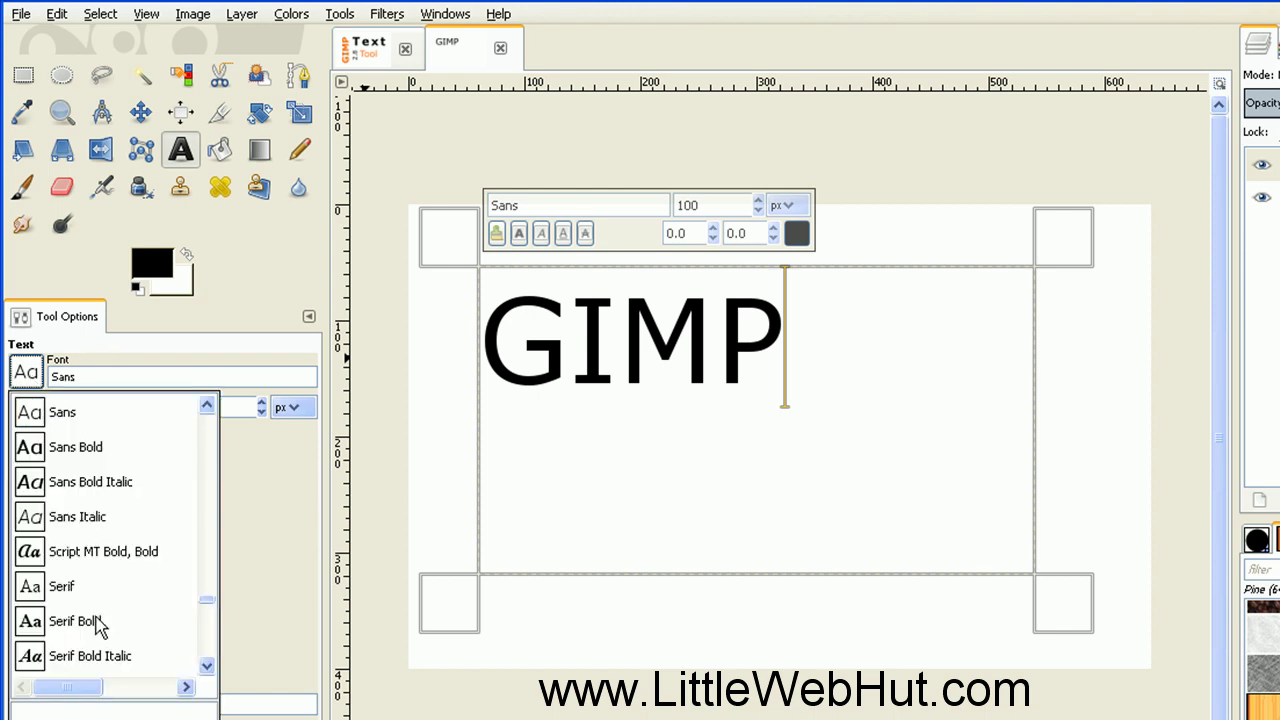
{"action": "left_click", "coordinate": [34, 379]}
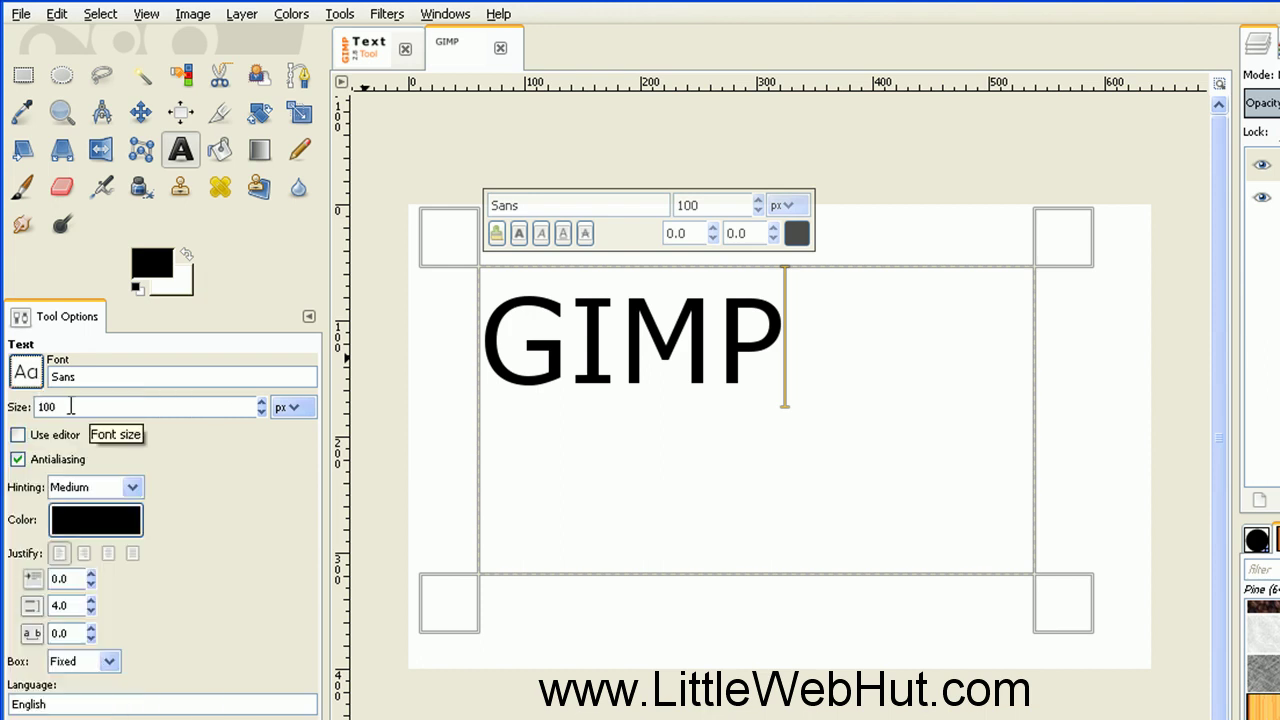
{"action": "scroll", "coordinate": [263, 408], "scroll_direction": "up", "scroll_amount": 6}
{"action": "scroll", "coordinate": [263, 418], "scroll_direction": "down", "scroll_amount": 2}
{"action": "left_click_drag", "start_coordinate": [89, 404], "coordinate": [22, 415]}
{"action": "type", "text": "150"}
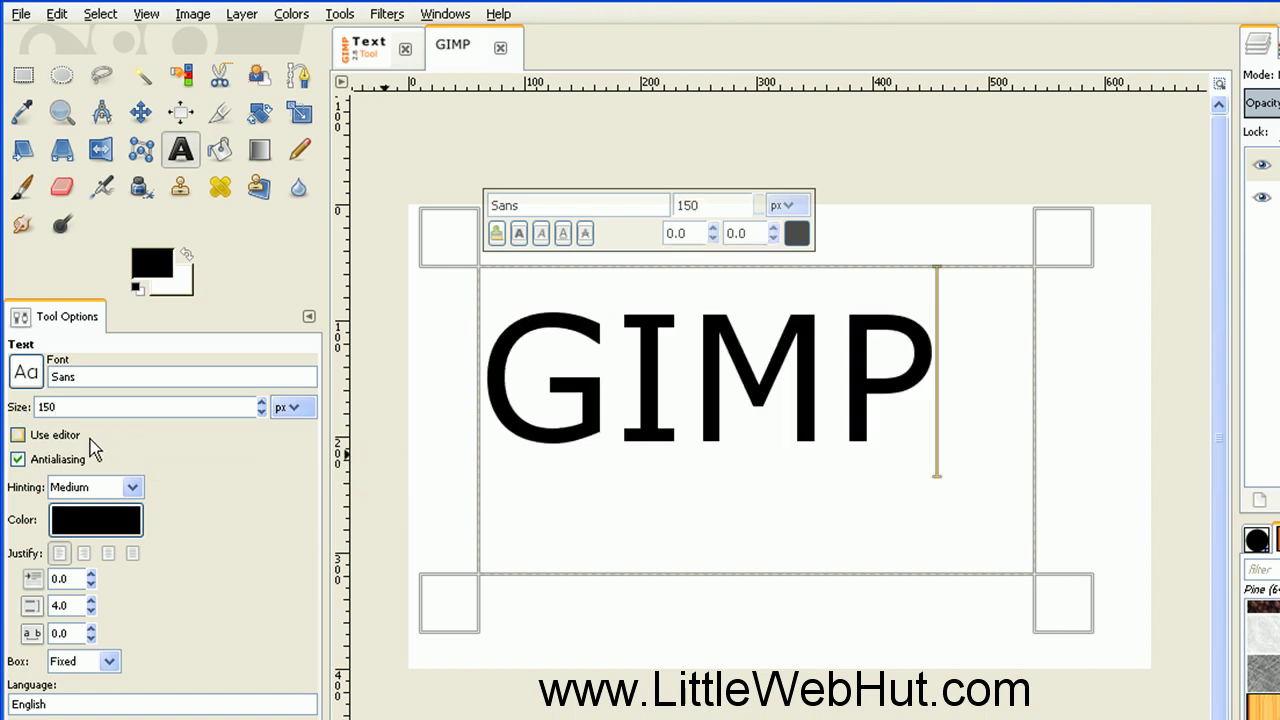
Open the GIMP text in the separate text editor window, move the window aside, and close it
{"action": "left_click", "coordinate": [18, 435]}
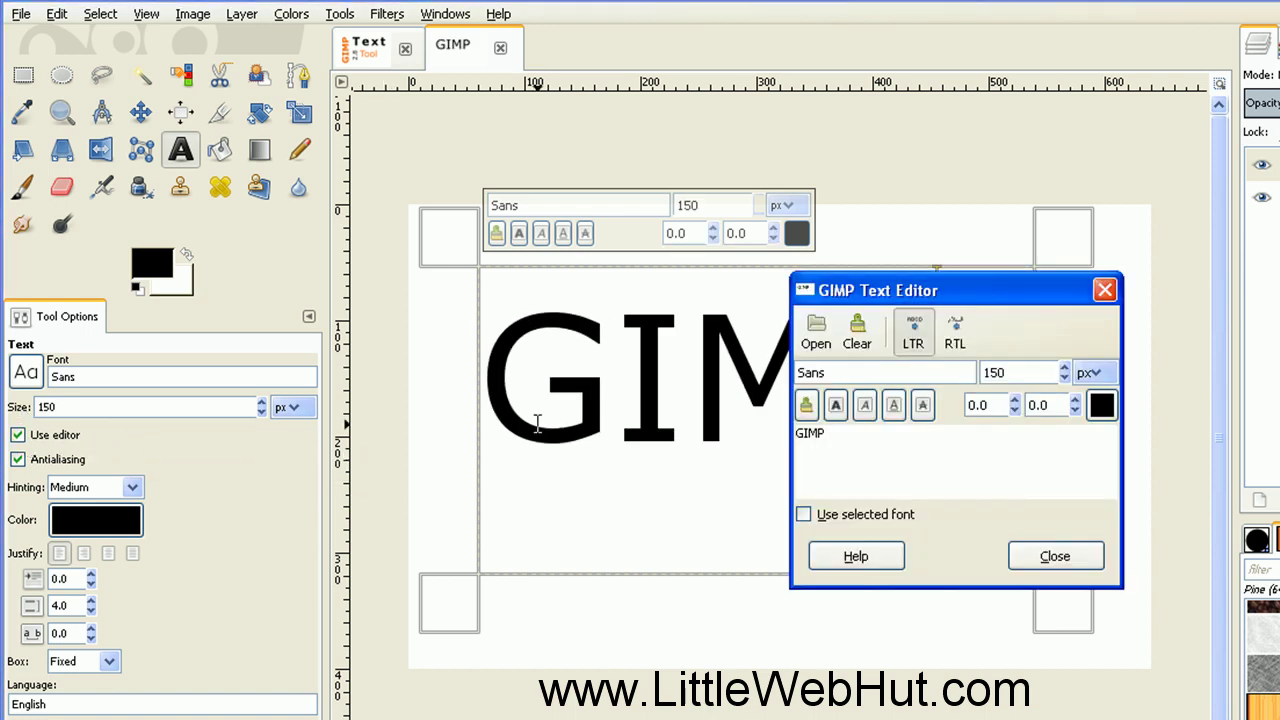
{"action": "left_click_drag", "start_coordinate": [893, 304], "coordinate": [947, 323]}
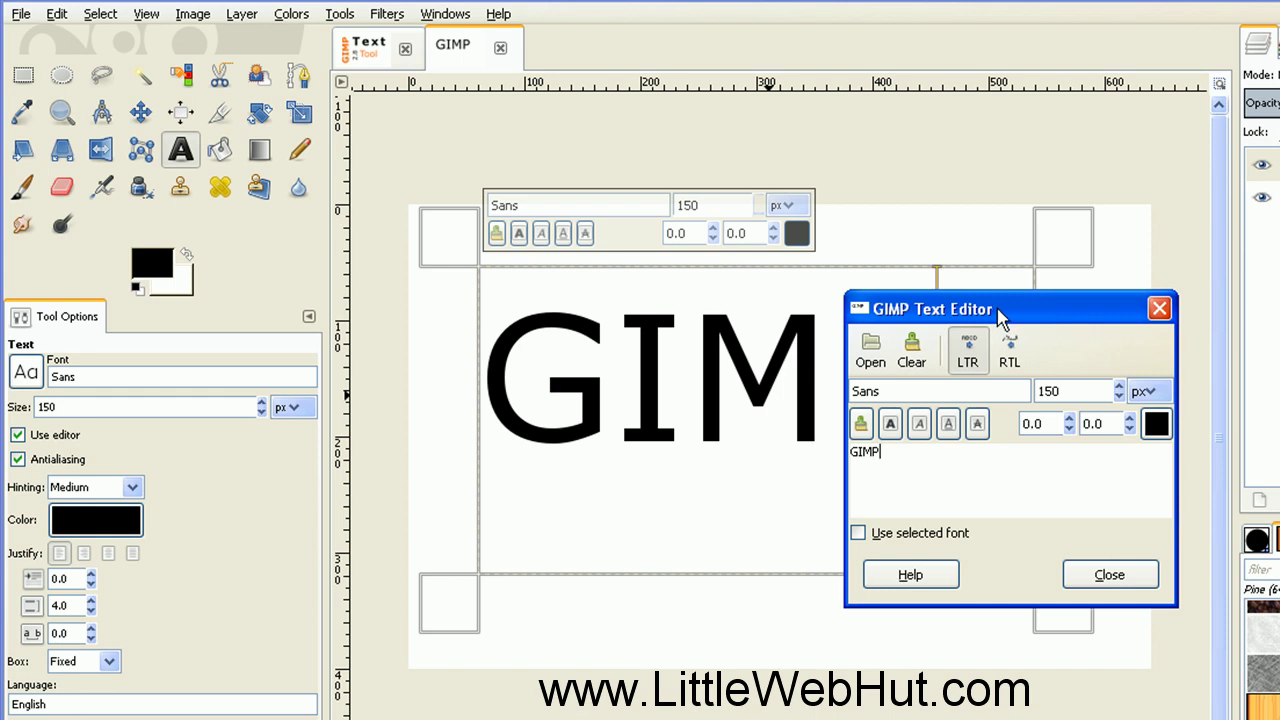
{"action": "left_click", "coordinate": [1096, 584]}
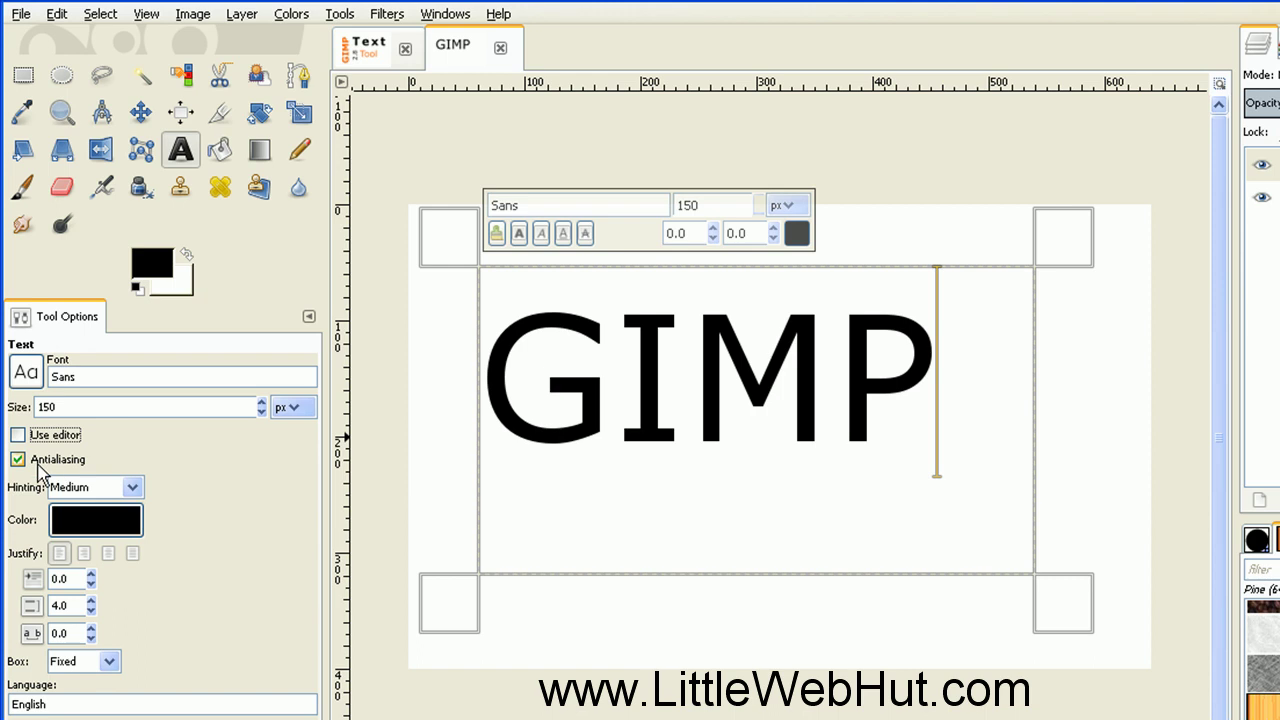
Turn antialiasing off for the GIMP text to compare the letter edges, and turn it back on
{"action": "left_click", "coordinate": [19, 461]}
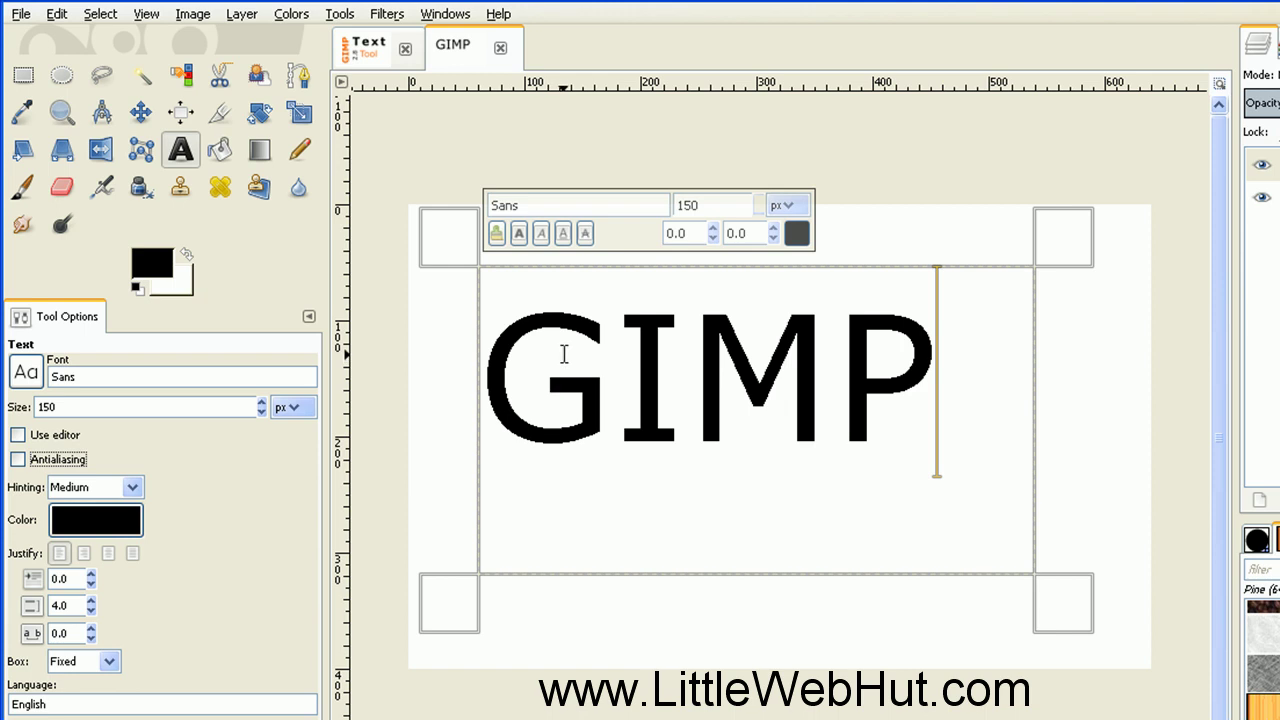
{"action": "scroll", "coordinate": [564, 354], "scroll_direction": "up", "scroll_amount": 3, "text": "ctrl"}
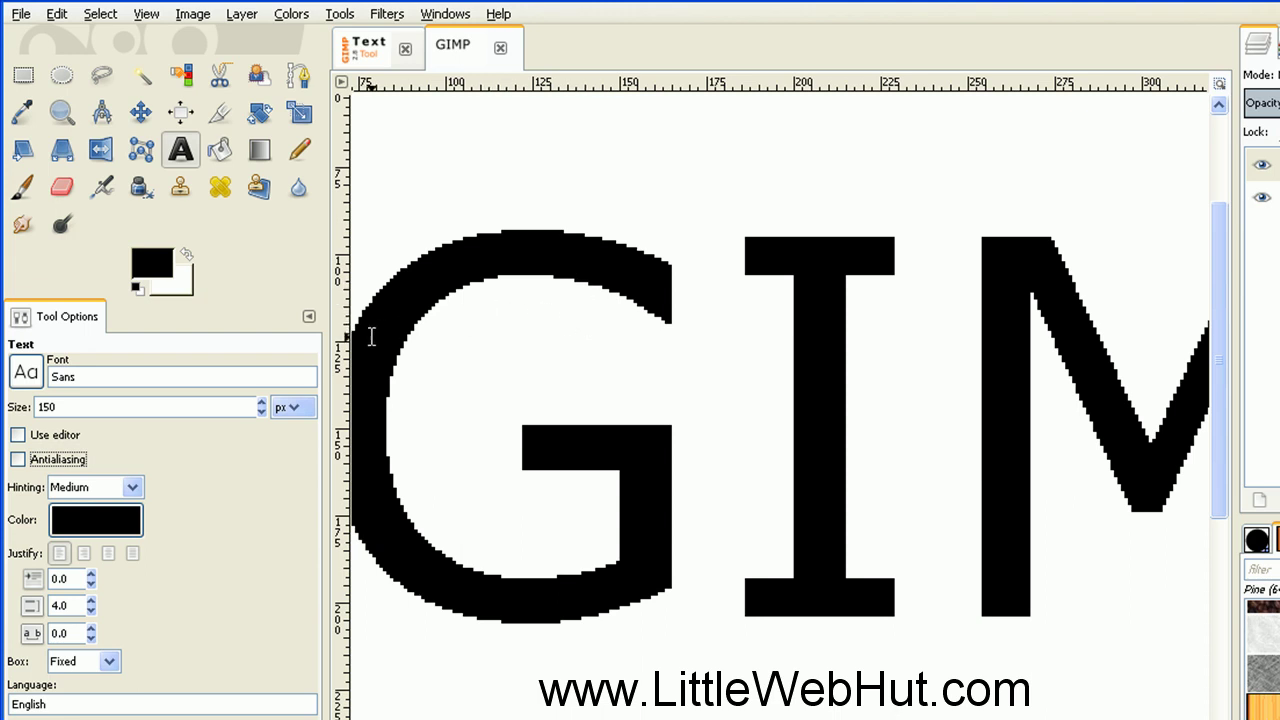
{"action": "left_click", "coordinate": [19, 461]}
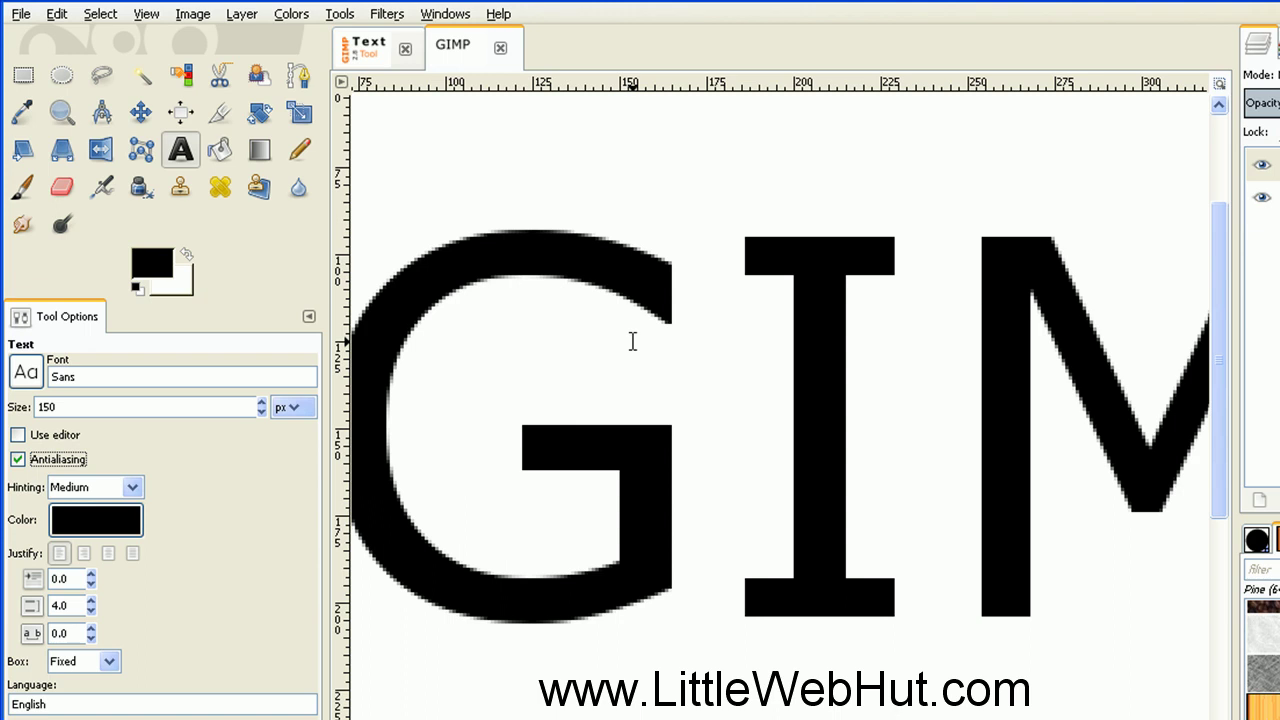
{"action": "scroll", "coordinate": [561, 373], "scroll_direction": "down", "scroll_amount": 1}
{"action": "left_click", "coordinate": [561, 373]}
{"action": "scroll", "coordinate": [561, 373], "scroll_direction": "down", "scroll_amount": 2}
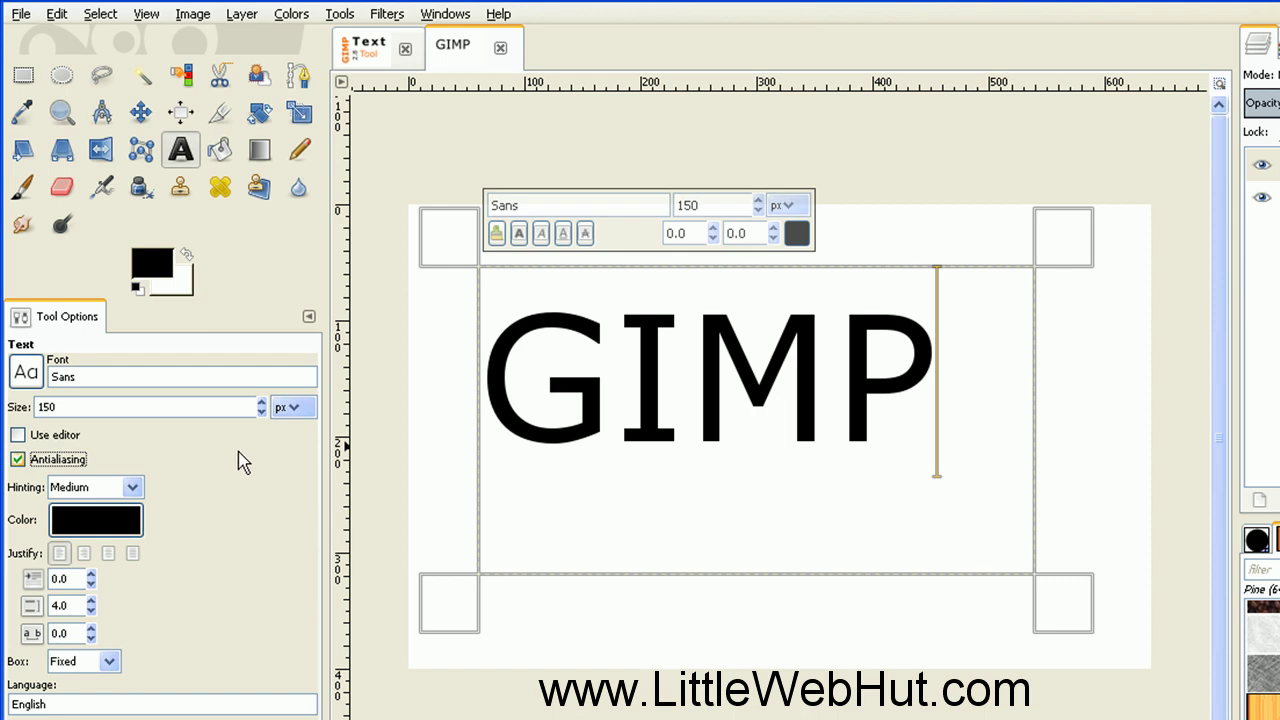
Keep the text's hinting at Medium and set its color to orange, ff6600
{"action": "left_click", "coordinate": [134, 488]}
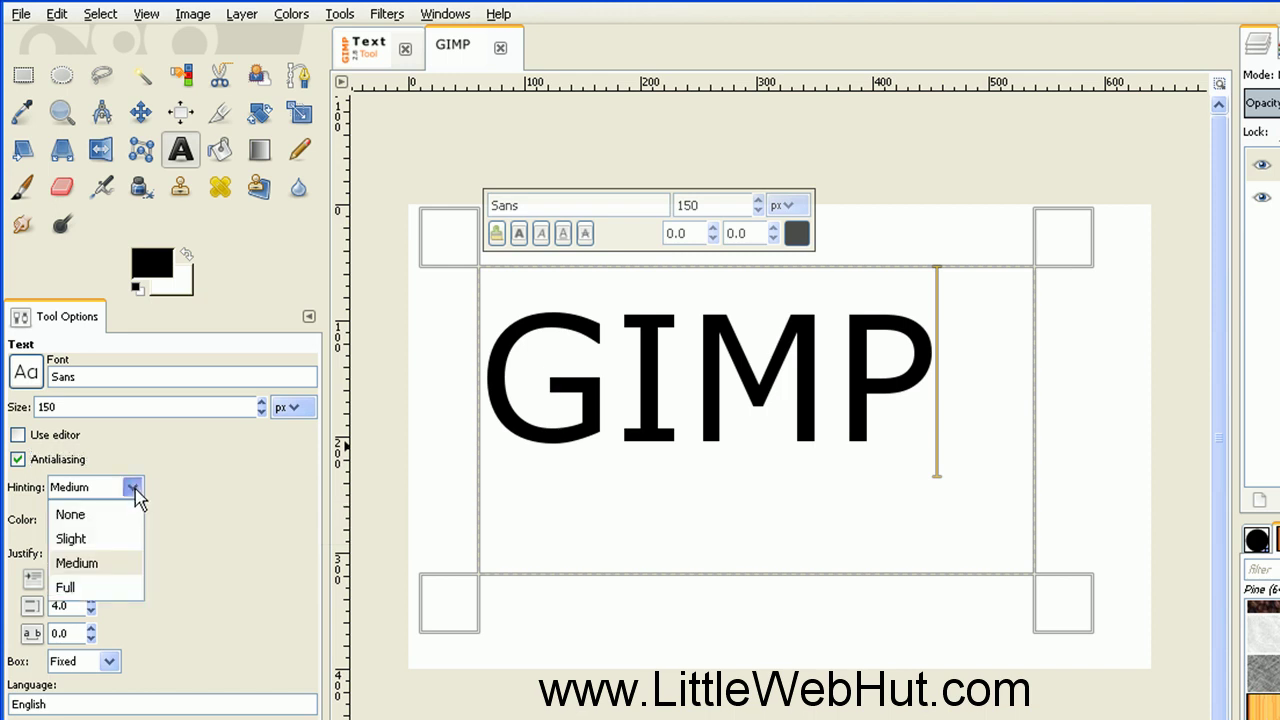
{"action": "left_click", "coordinate": [98, 566]}
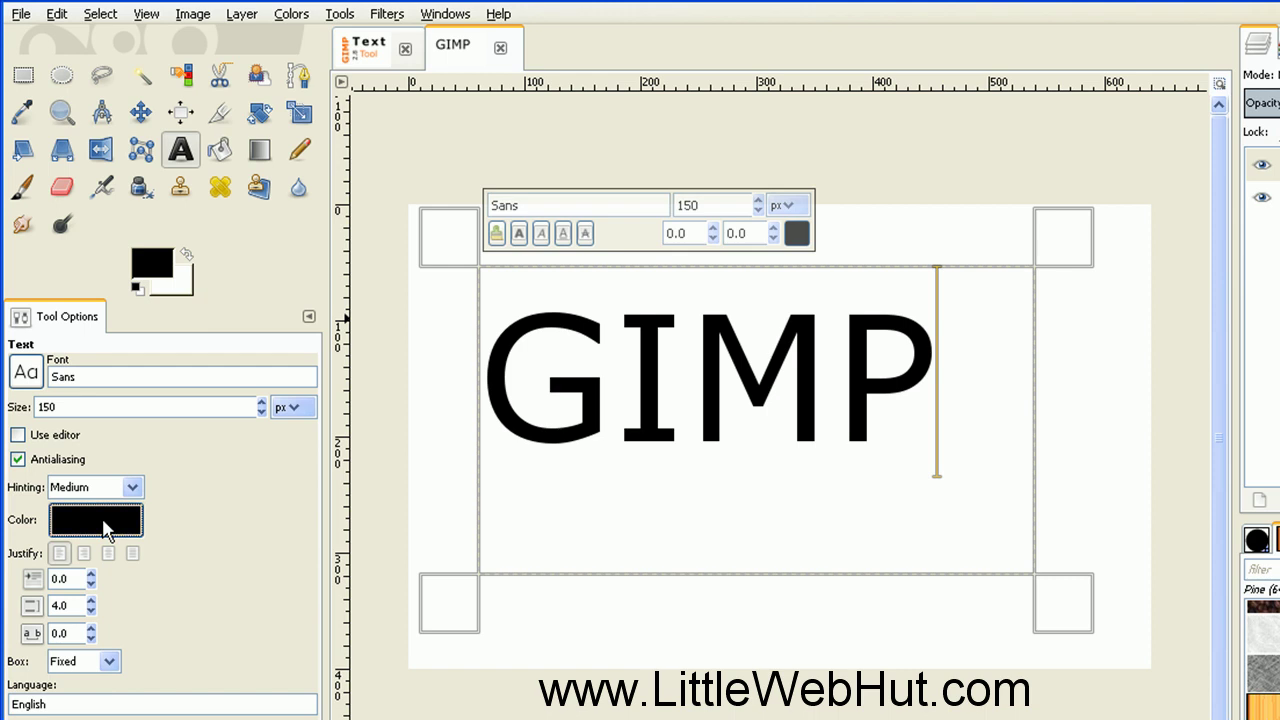
{"action": "left_click", "coordinate": [98, 520]}
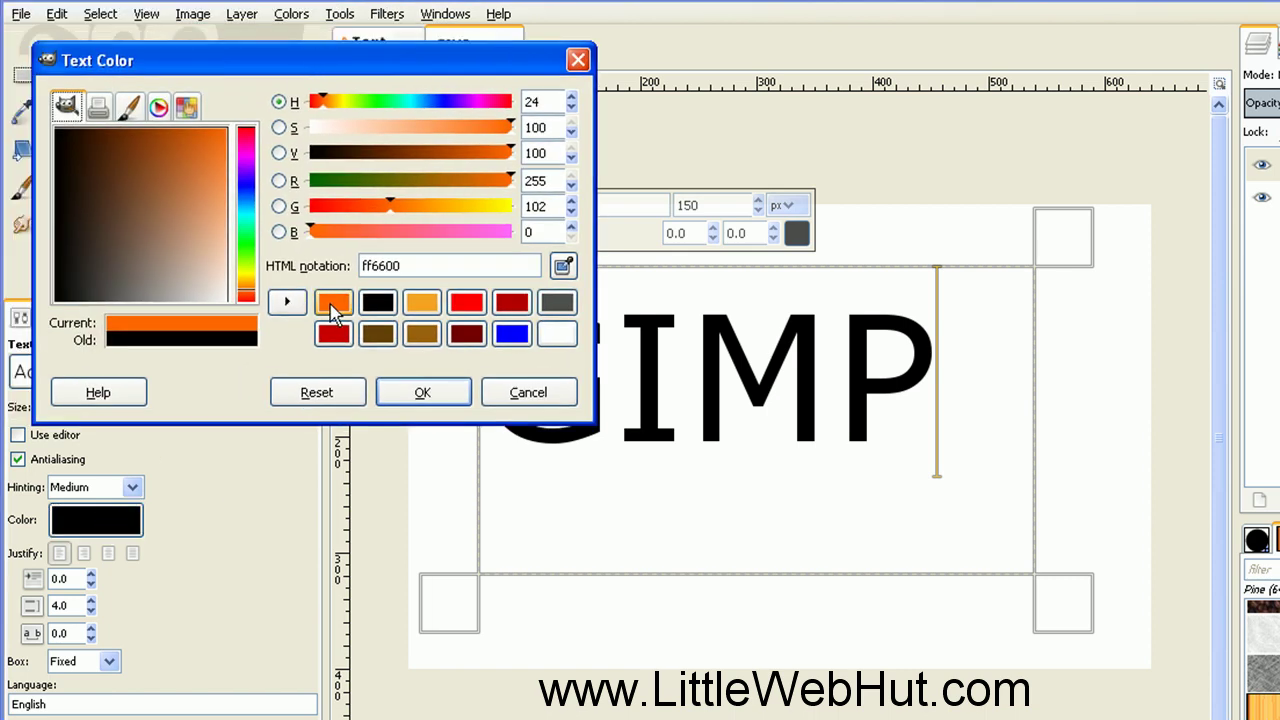
{"action": "left_click", "coordinate": [428, 396]}
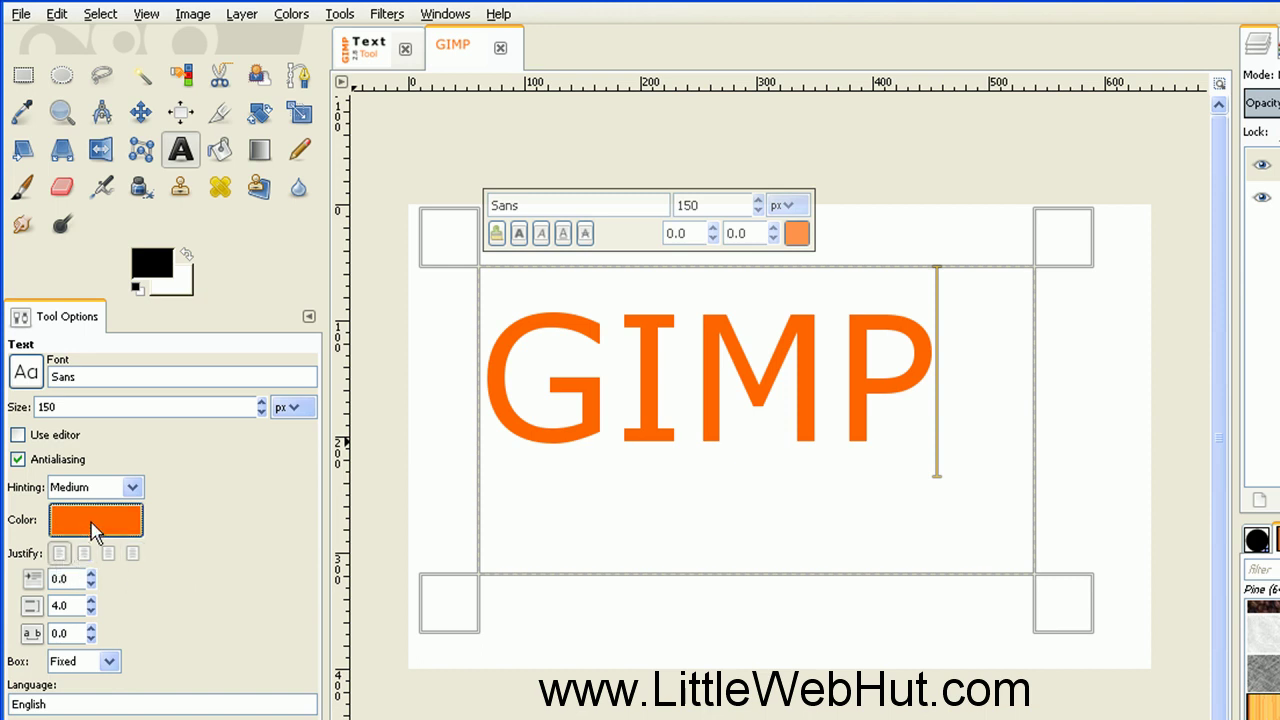
Set the text size to 50 px
{"action": "left_click_drag", "start_coordinate": [82, 406], "coordinate": [36, 406]}
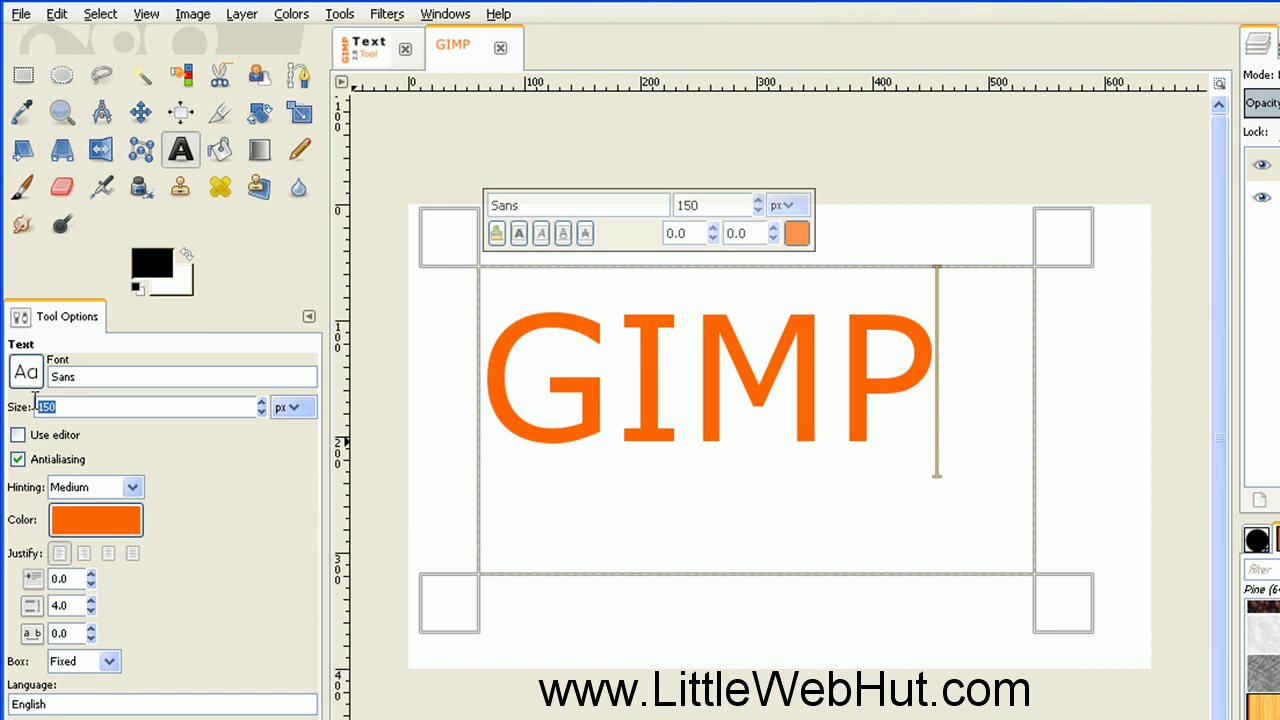
{"action": "key", "text": "BackSpace"}
{"action": "type", "text": "50"}
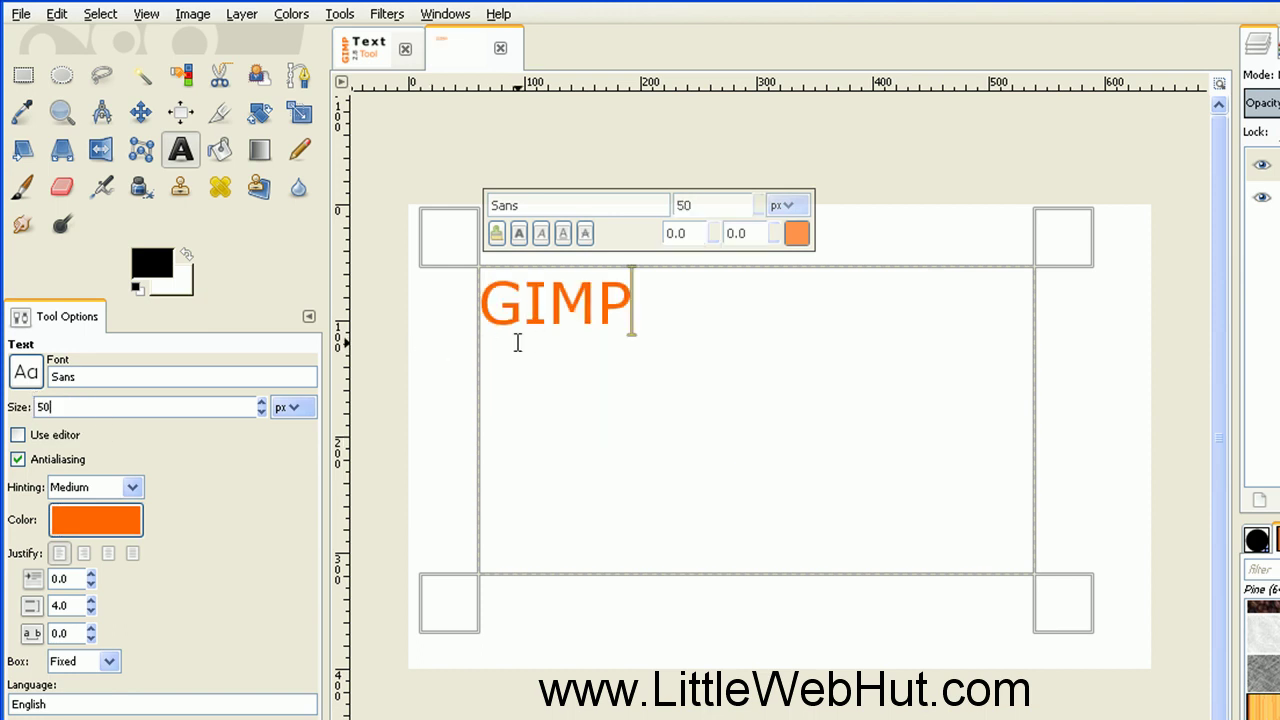
Replace GIMP with "one two three four five six seven eight nine ten eleven twelve" and enlarge the text box to about 500 × 305 px
{"action": "left_click_drag", "start_coordinate": [633, 318], "coordinate": [487, 315]}
{"action": "key", "text": "Delete"}
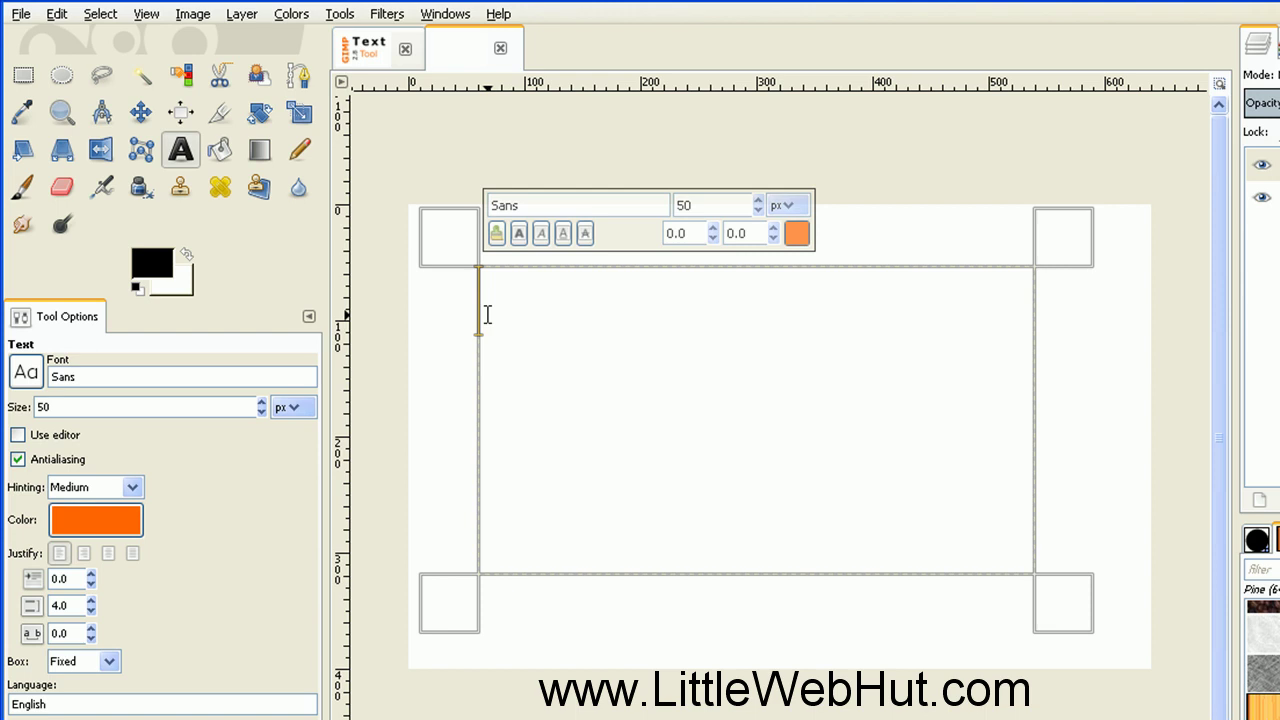
{"action": "type", "text": "one two three four five six seven eight nine ten eleven twelve"}
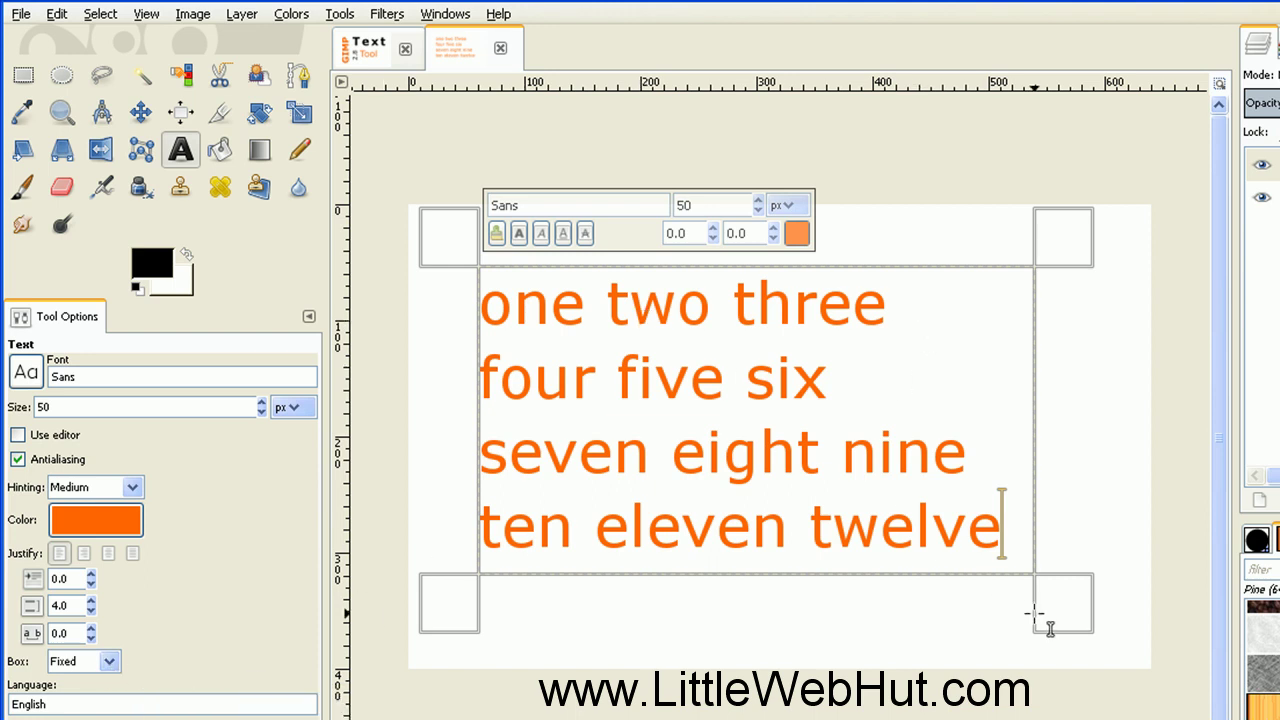
{"action": "left_click_drag", "start_coordinate": [1062, 625], "coordinate": [1085, 665]}
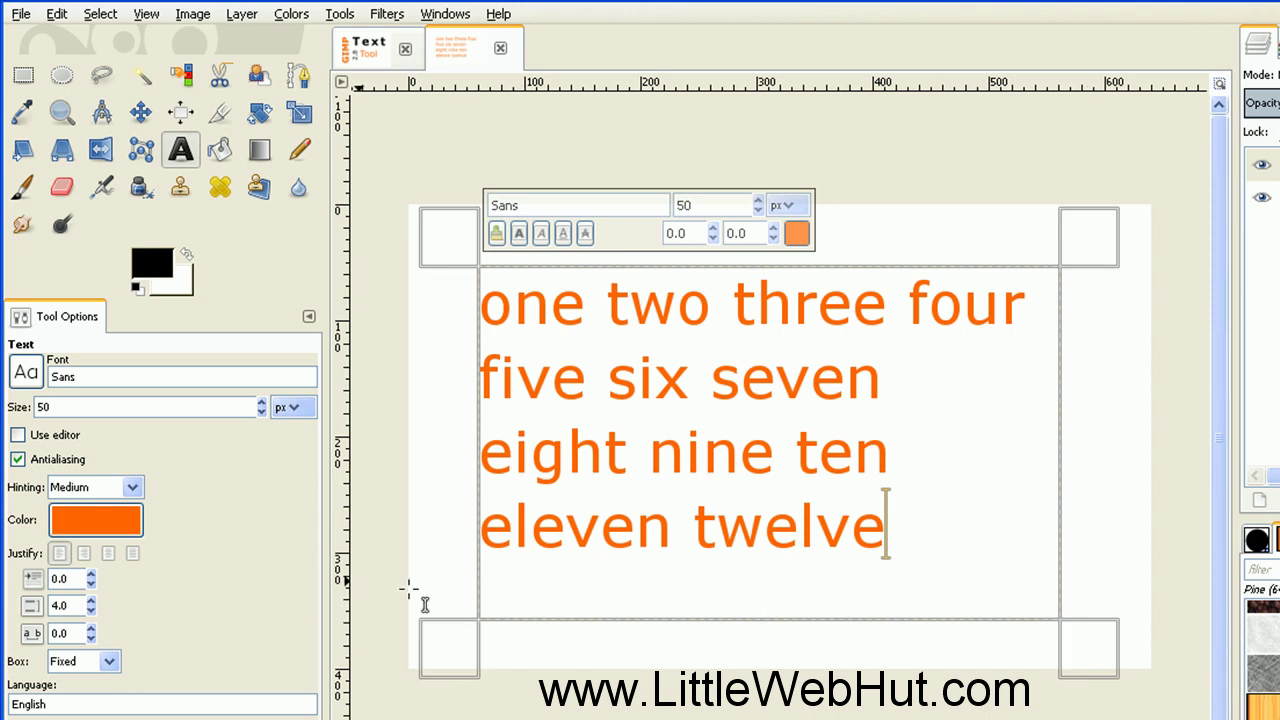
Try right, centered and filled justification on the number words, and return them to left justified
{"action": "left_click", "coordinate": [60, 562]}
{"action": "left_click", "coordinate": [85, 556]}
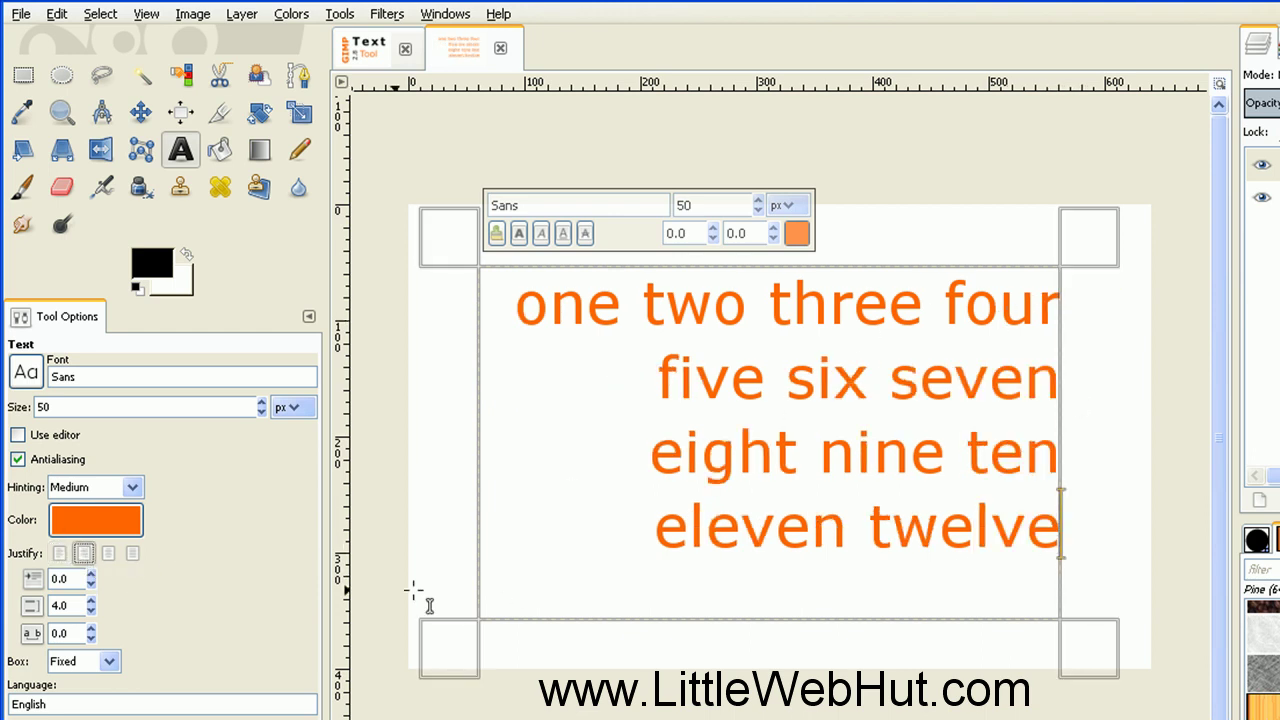
{"action": "left_click", "coordinate": [106, 553]}
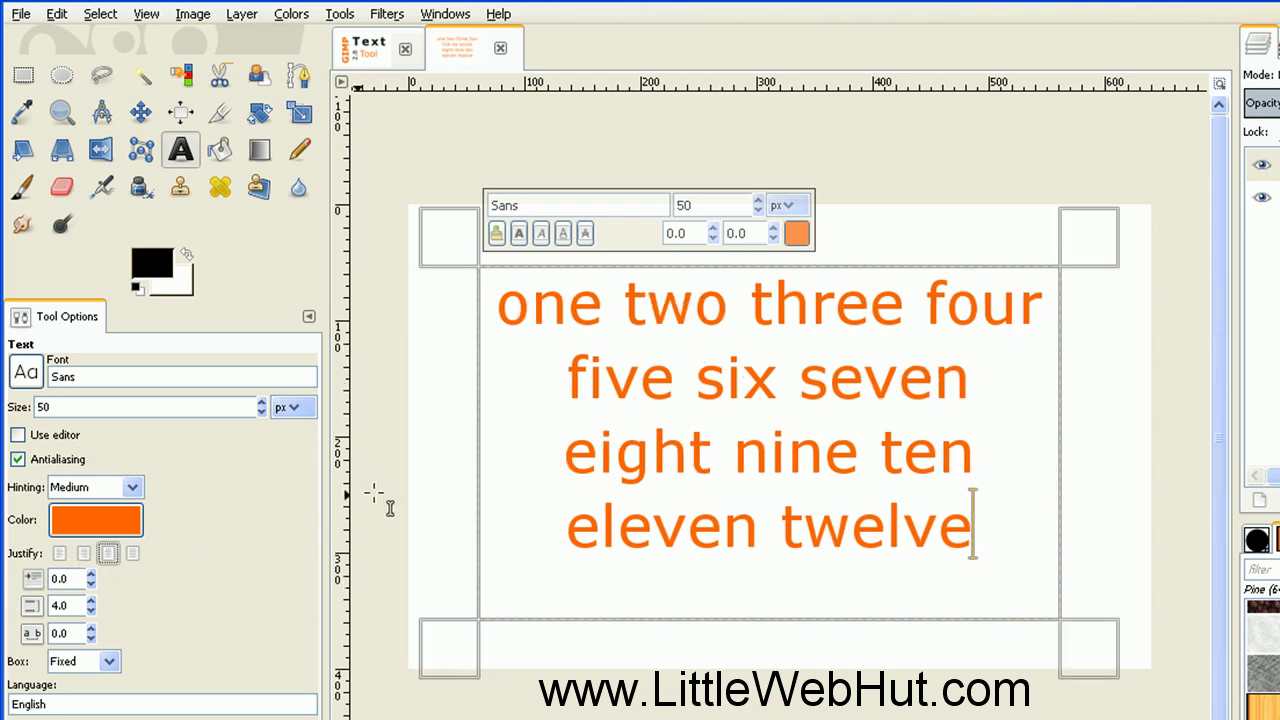
{"action": "left_click", "coordinate": [133, 554]}
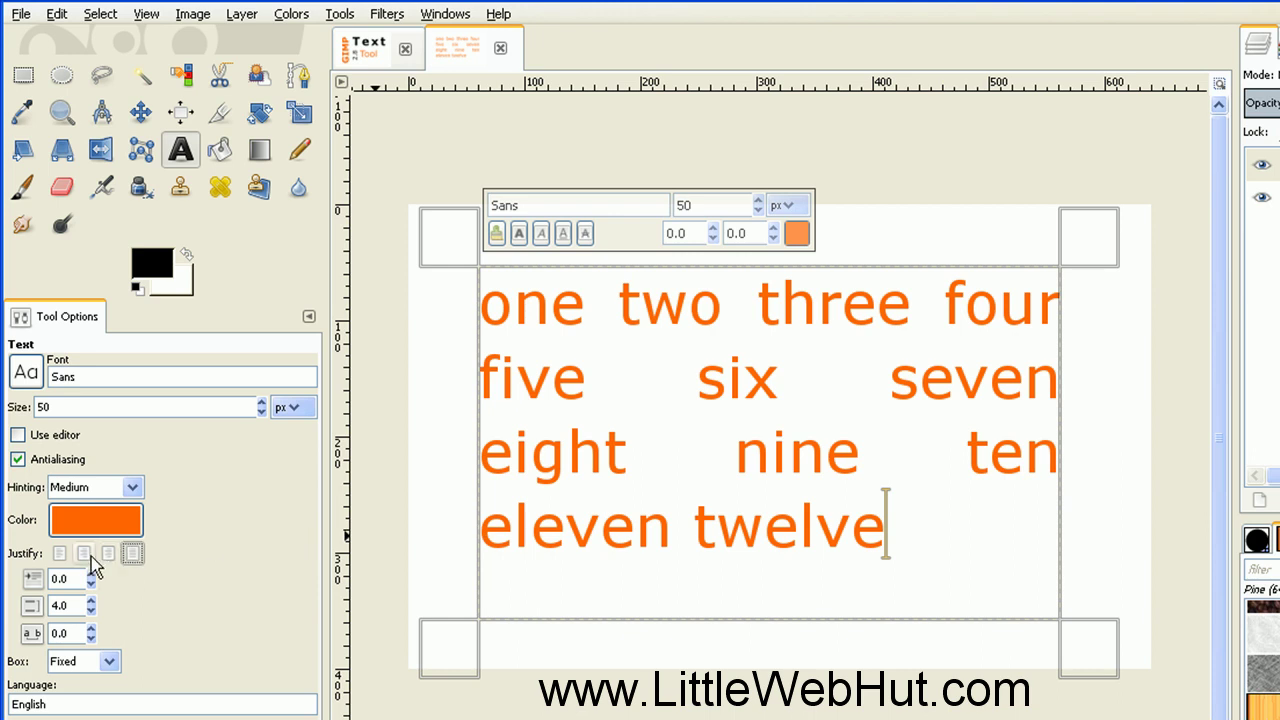
{"action": "left_click", "coordinate": [64, 563]}
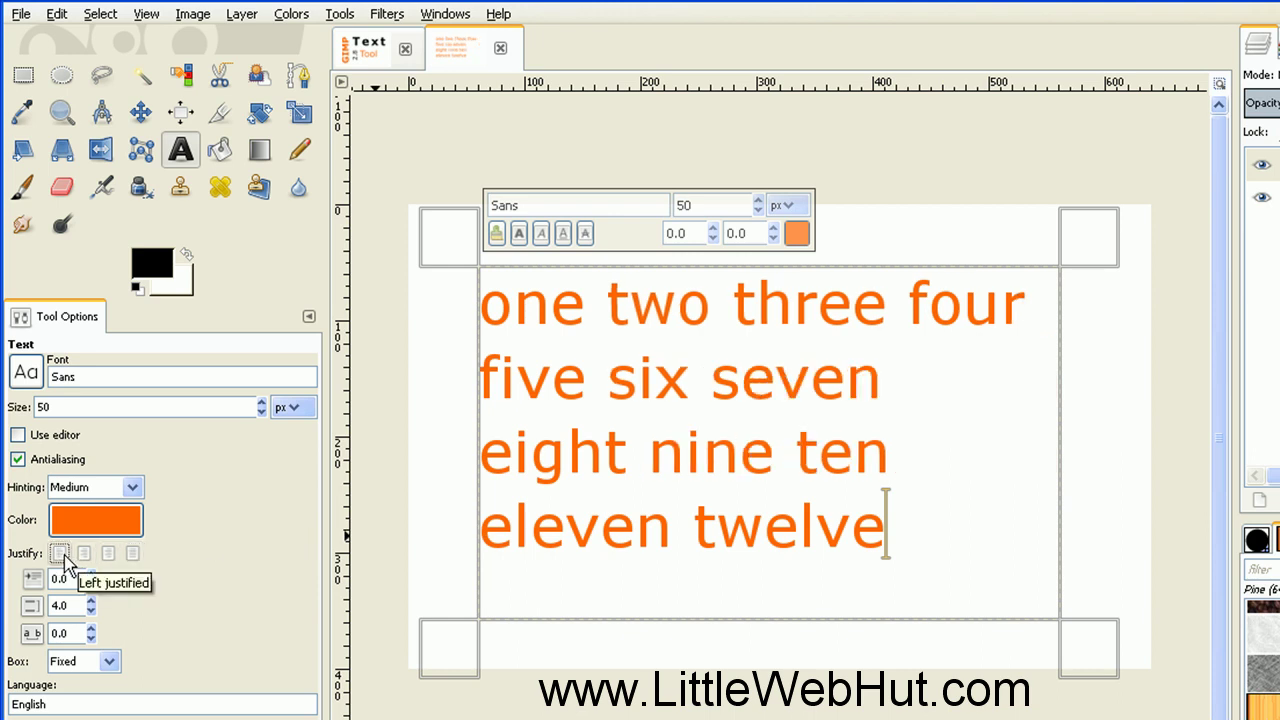
Set the first-line indentation of the text to 104.0
{"action": "double_click", "coordinate": [57, 578]}
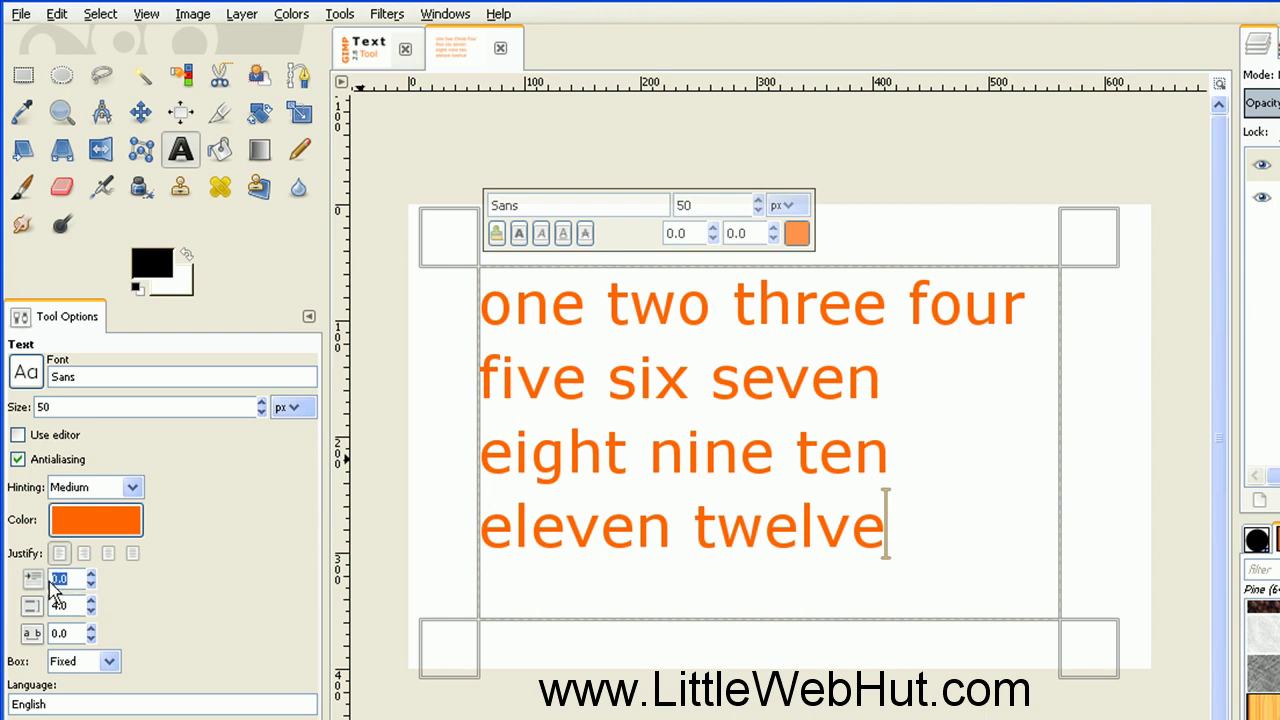
{"action": "left_click", "coordinate": [91, 574]}
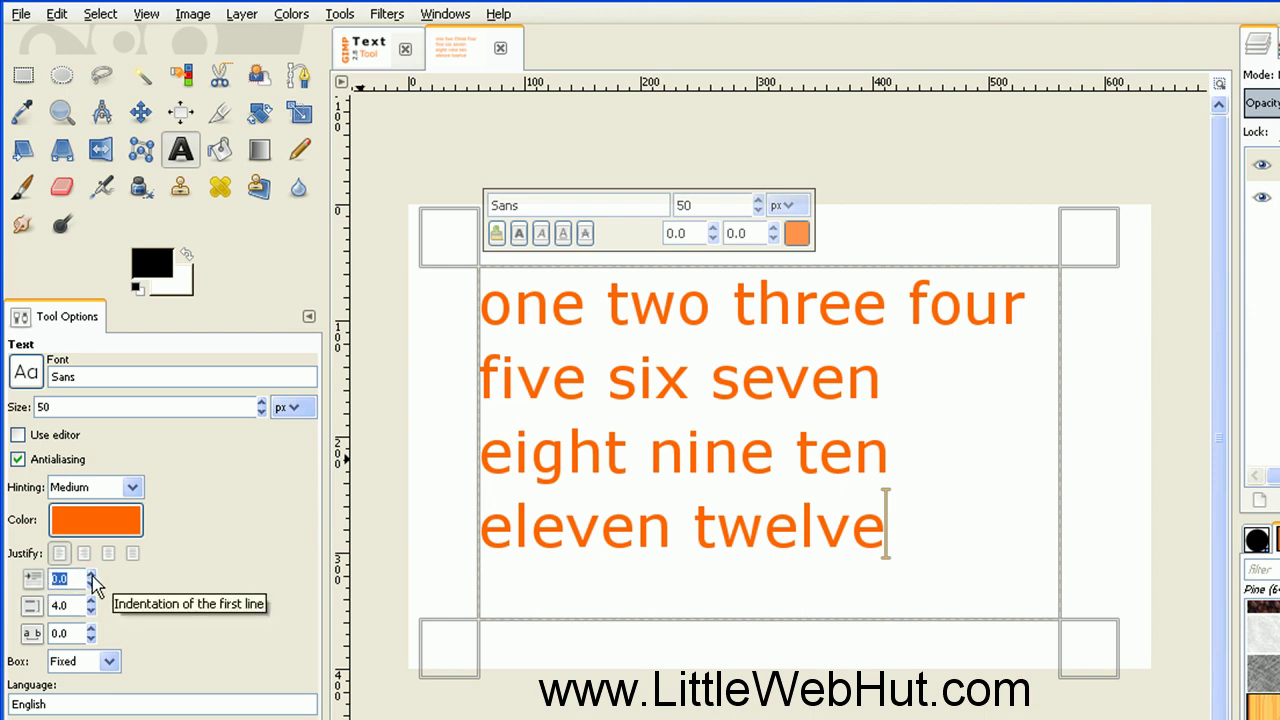
{"action": "left_click_drag", "start_coordinate": [91, 578], "coordinate": [91, 578]}
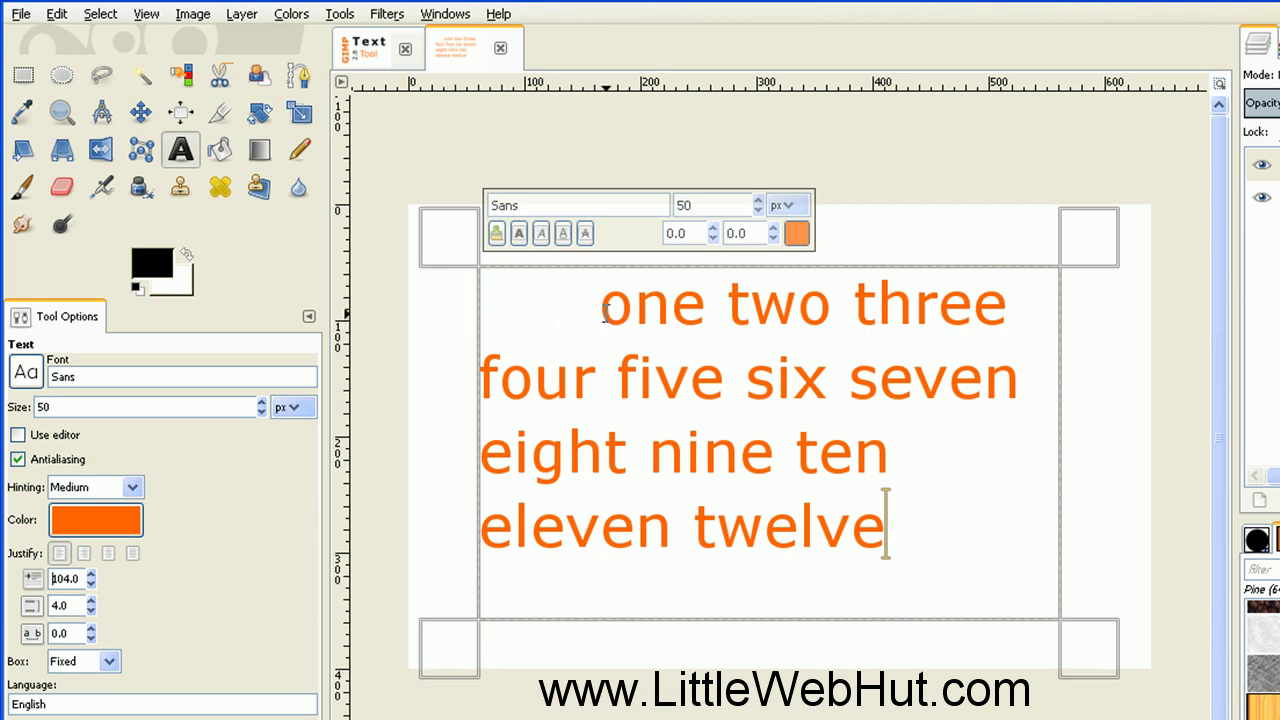
Try a wider line spacing, reduce it to -12.0, and set the letter spacing to 16.0
{"action": "double_click", "coordinate": [68, 605]}
{"action": "left_click", "coordinate": [92, 602]}
{"action": "scroll", "coordinate": [92, 605], "scroll_direction": "up", "scroll_amount": 12}
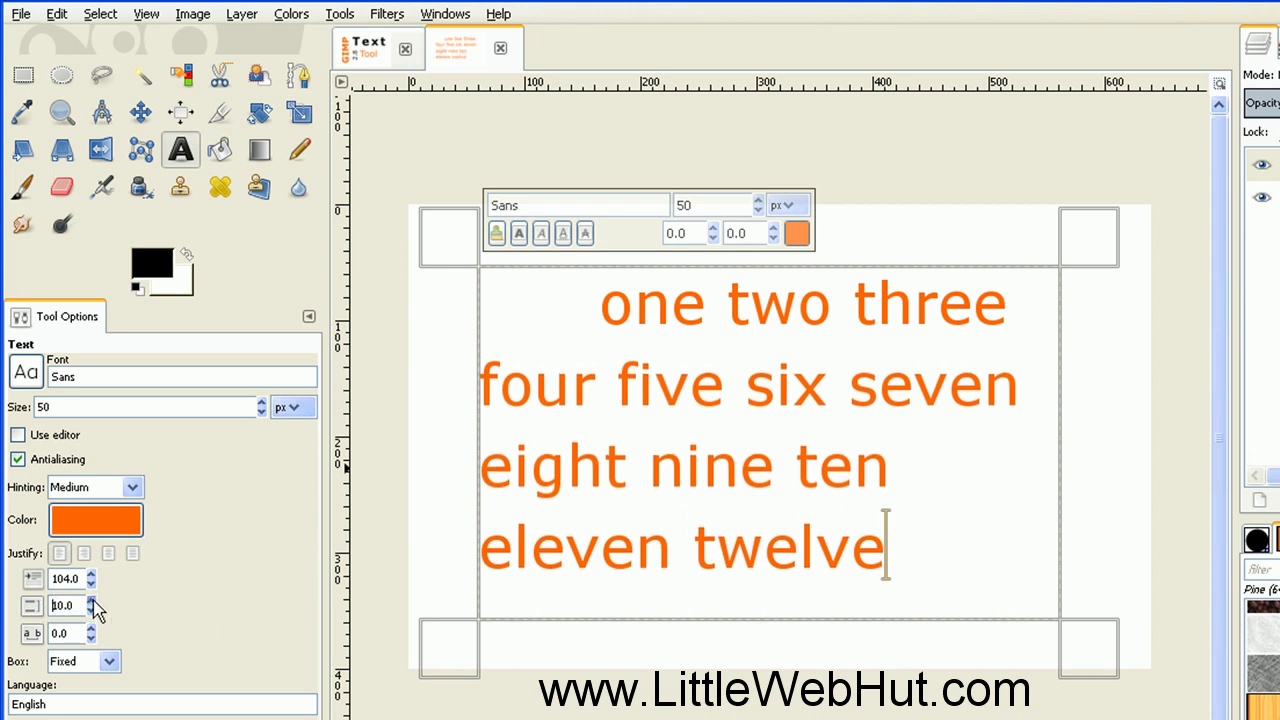
{"action": "scroll", "coordinate": [92, 615], "scroll_direction": "down", "scroll_amount": 20}
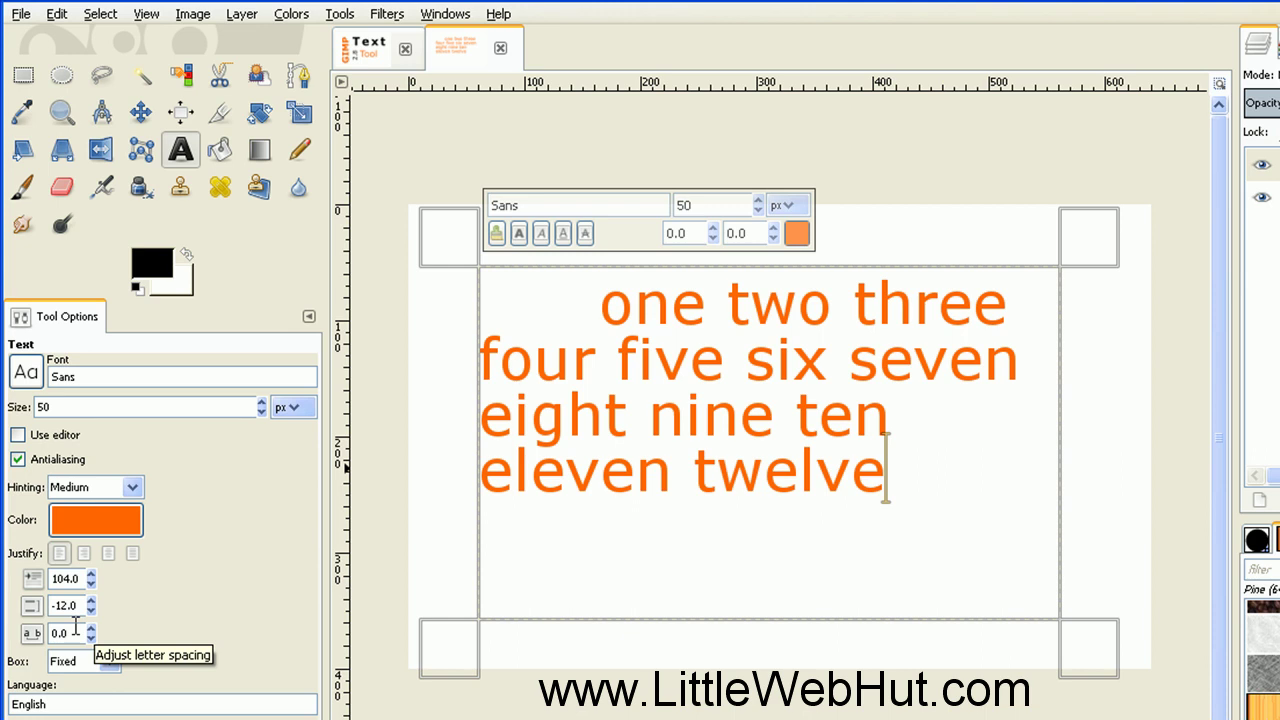
{"action": "double_click", "coordinate": [55, 626]}
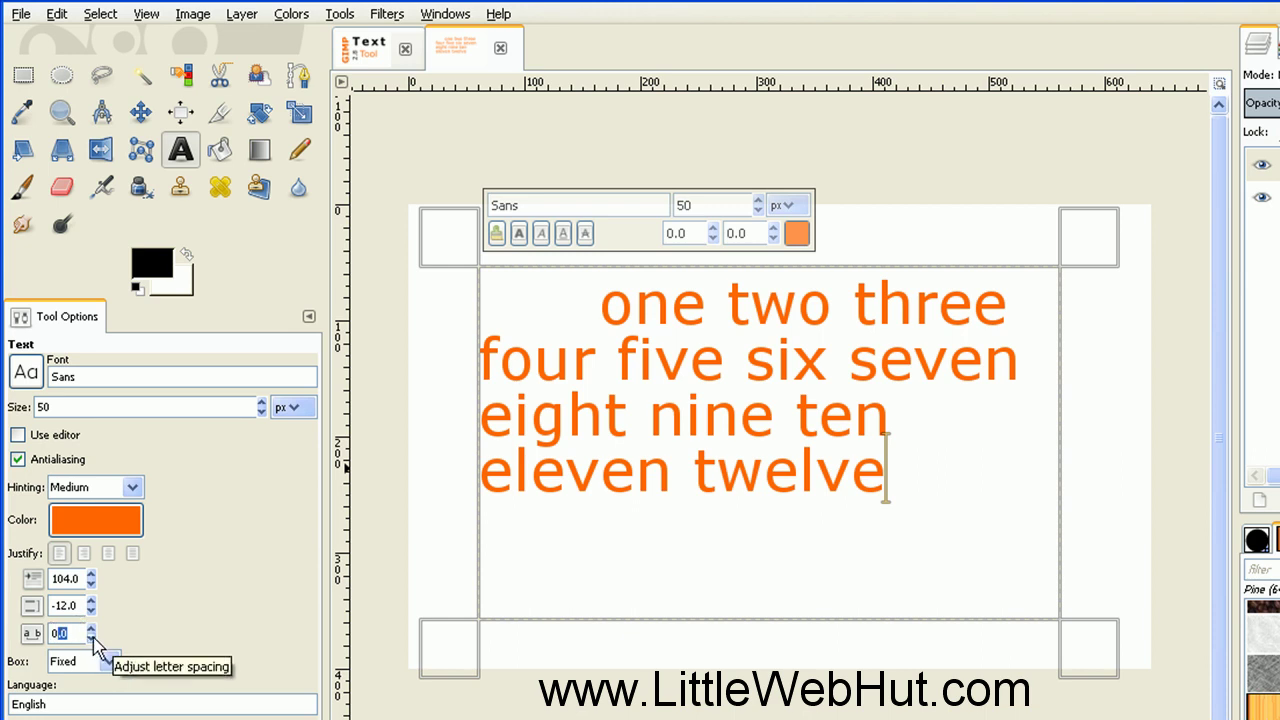
{"action": "scroll", "coordinate": [91, 633], "scroll_direction": "up", "scroll_amount": 16}
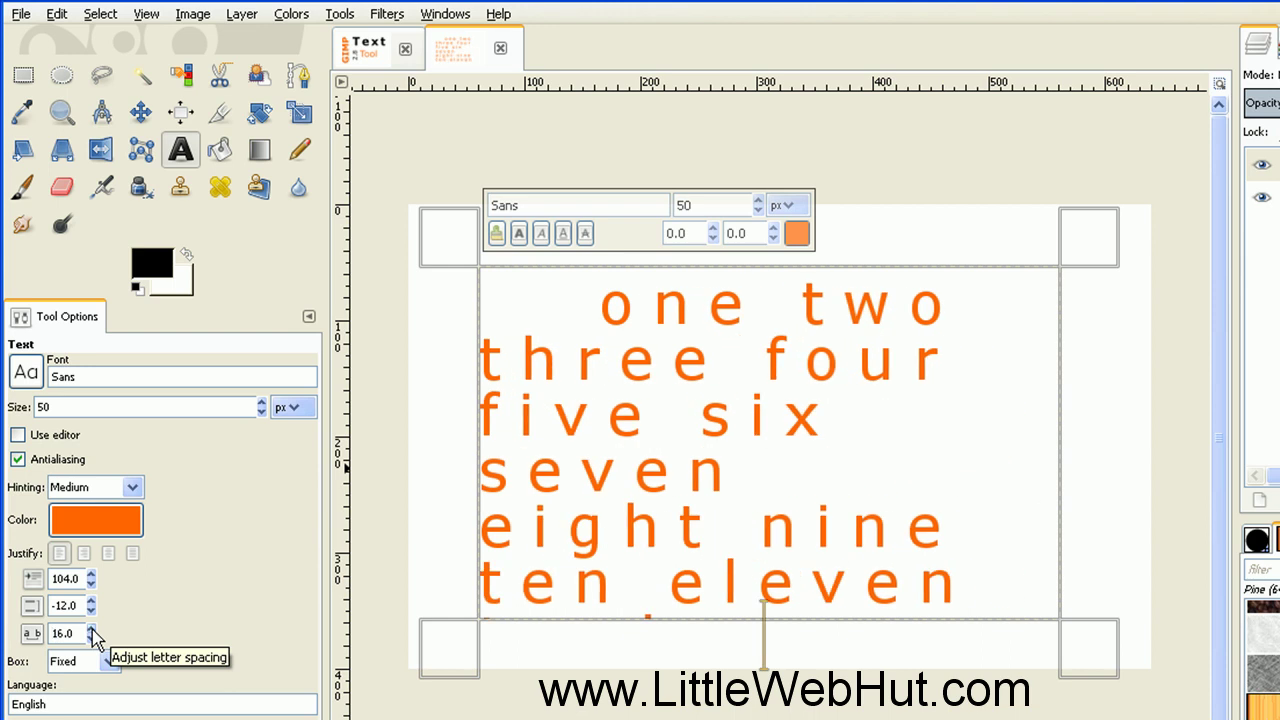
Set the letter spacing of the number text to -6.0
{"action": "scroll", "coordinate": [91, 638], "scroll_direction": "down", "scroll_amount": 13}
{"action": "scroll", "coordinate": [91, 640], "scroll_direction": "down", "scroll_amount": 8}
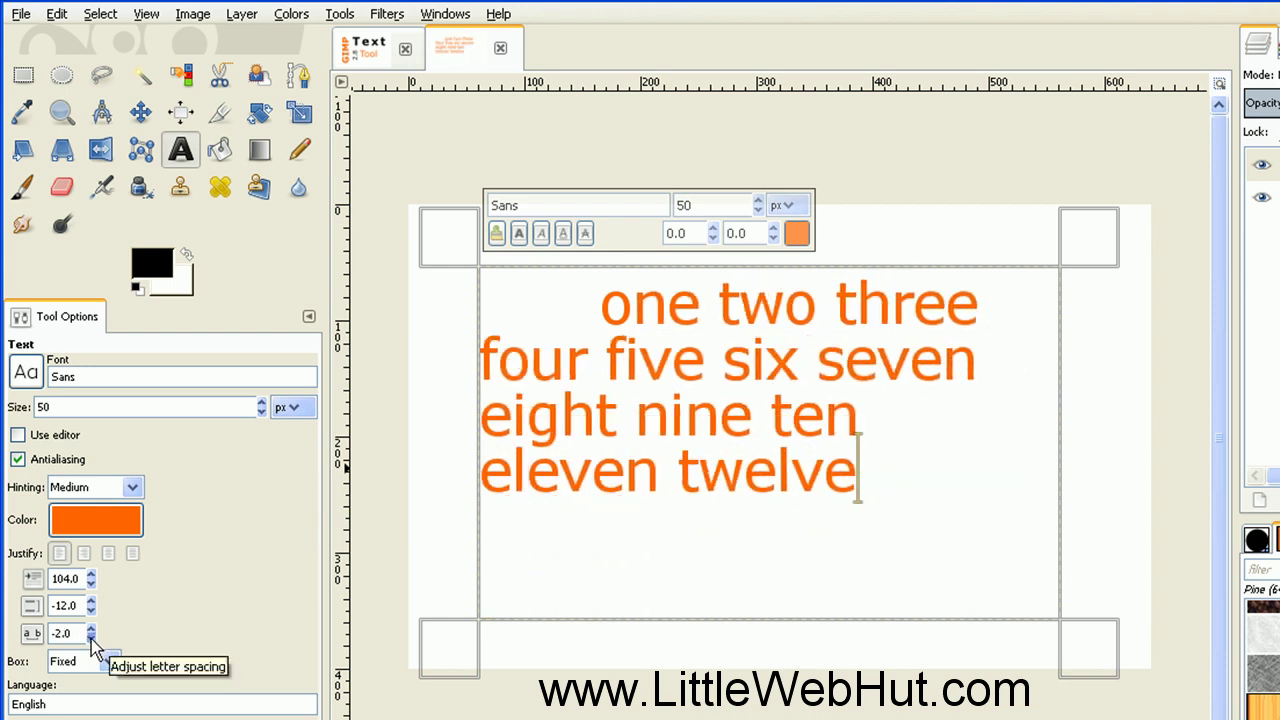
{"action": "scroll", "coordinate": [94, 647], "scroll_direction": "down", "scroll_amount": 1}
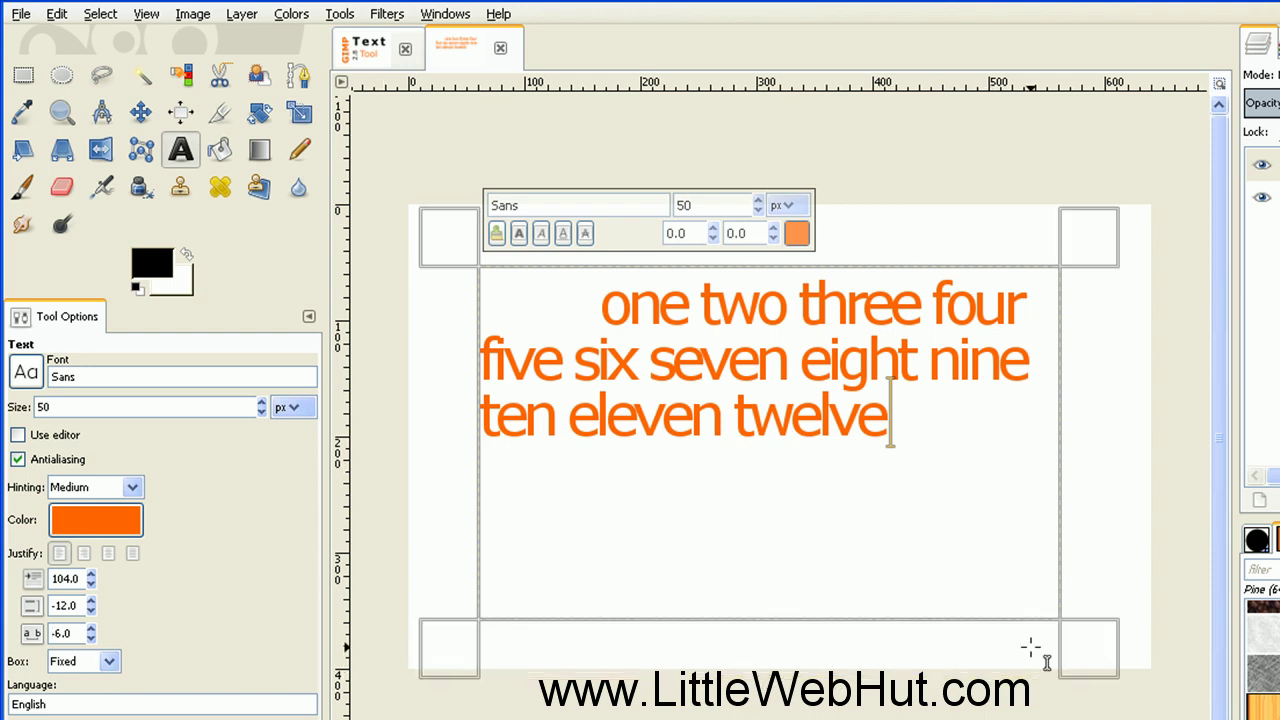
Narrow the fixed text box to about 290 px wide and delete every word after "one"
{"action": "left_click_drag", "start_coordinate": [1075, 645], "coordinate": [957, 675]}
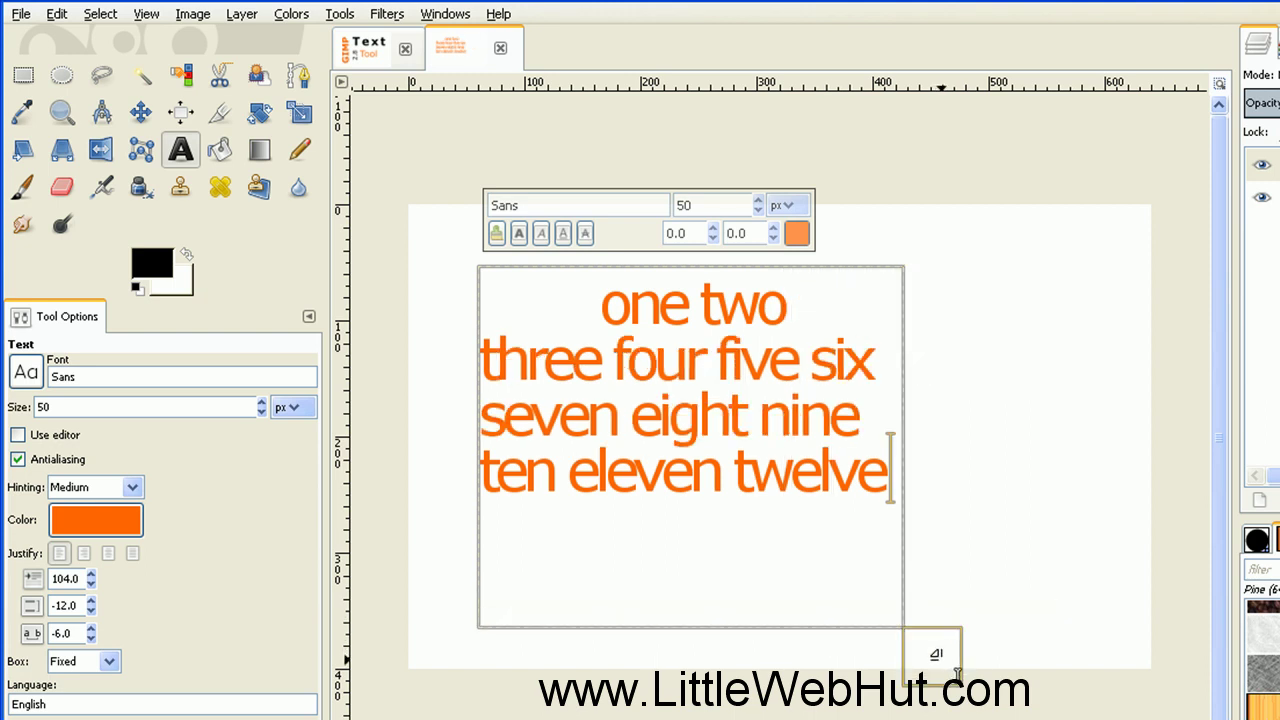
{"action": "key", "text": "ctrl+z"}
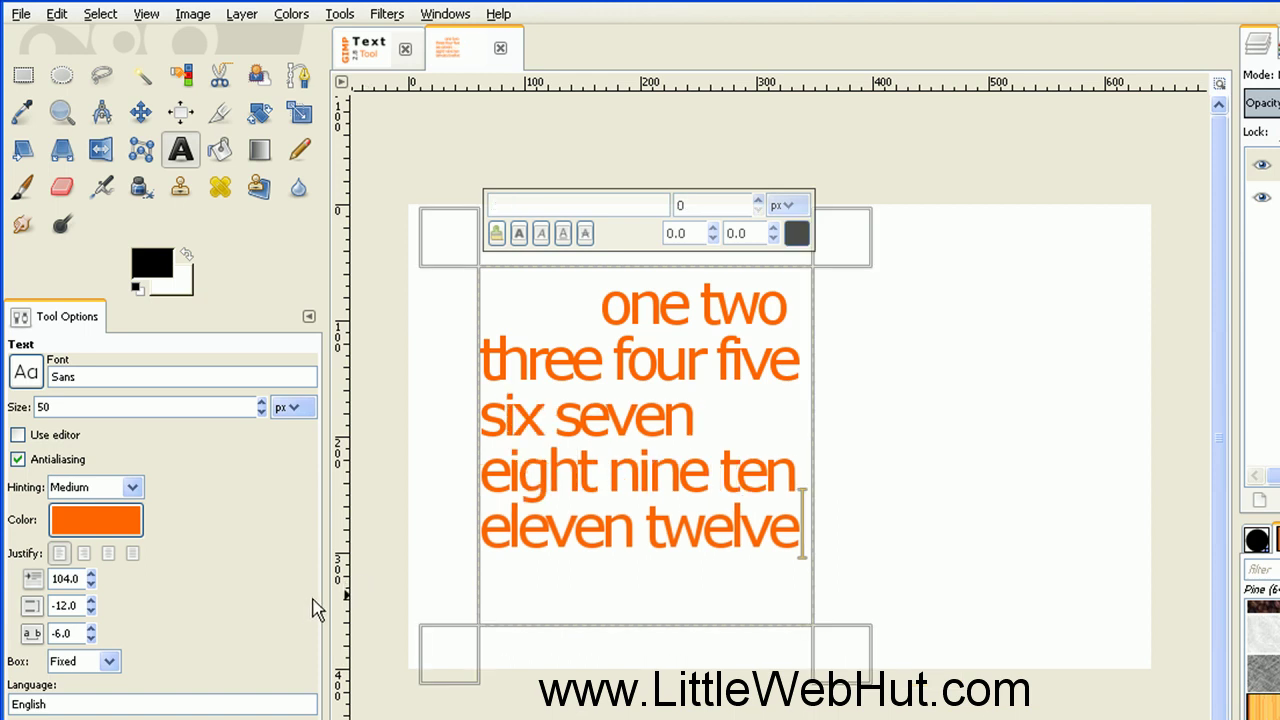
{"action": "left_click_drag", "start_coordinate": [806, 526], "coordinate": [700, 320]}
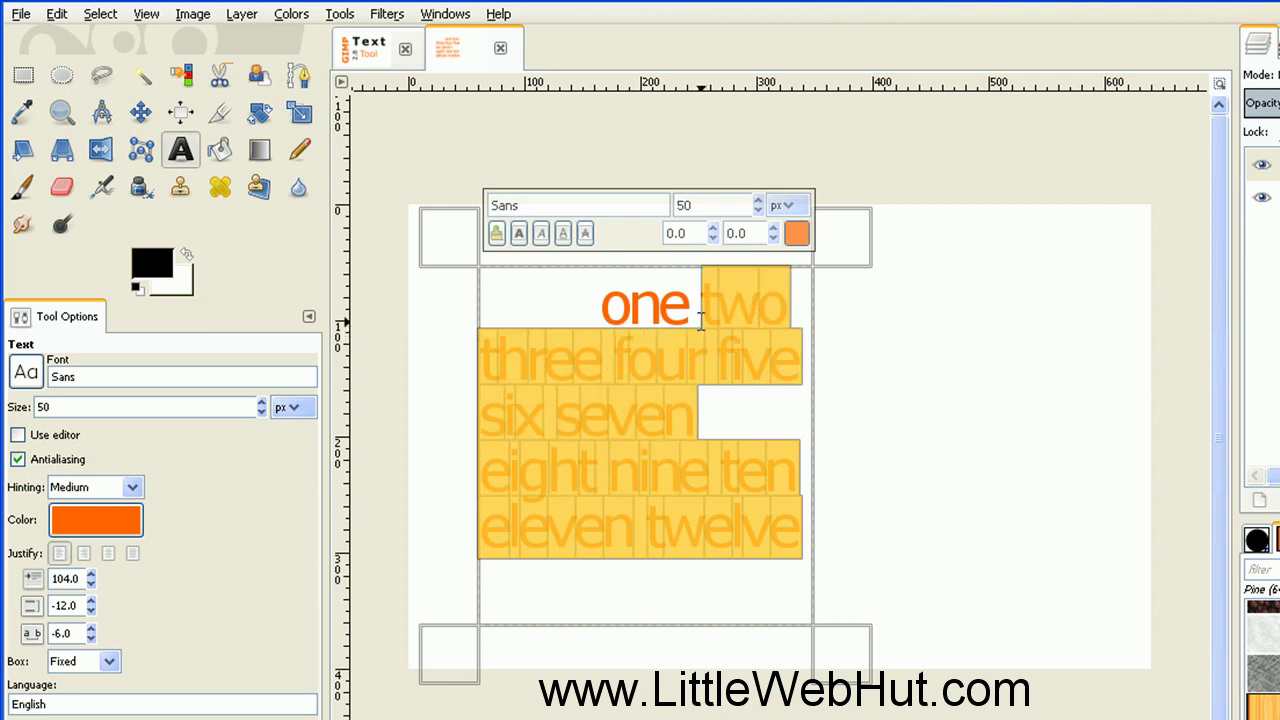
{"action": "key", "text": "BackSpace"}
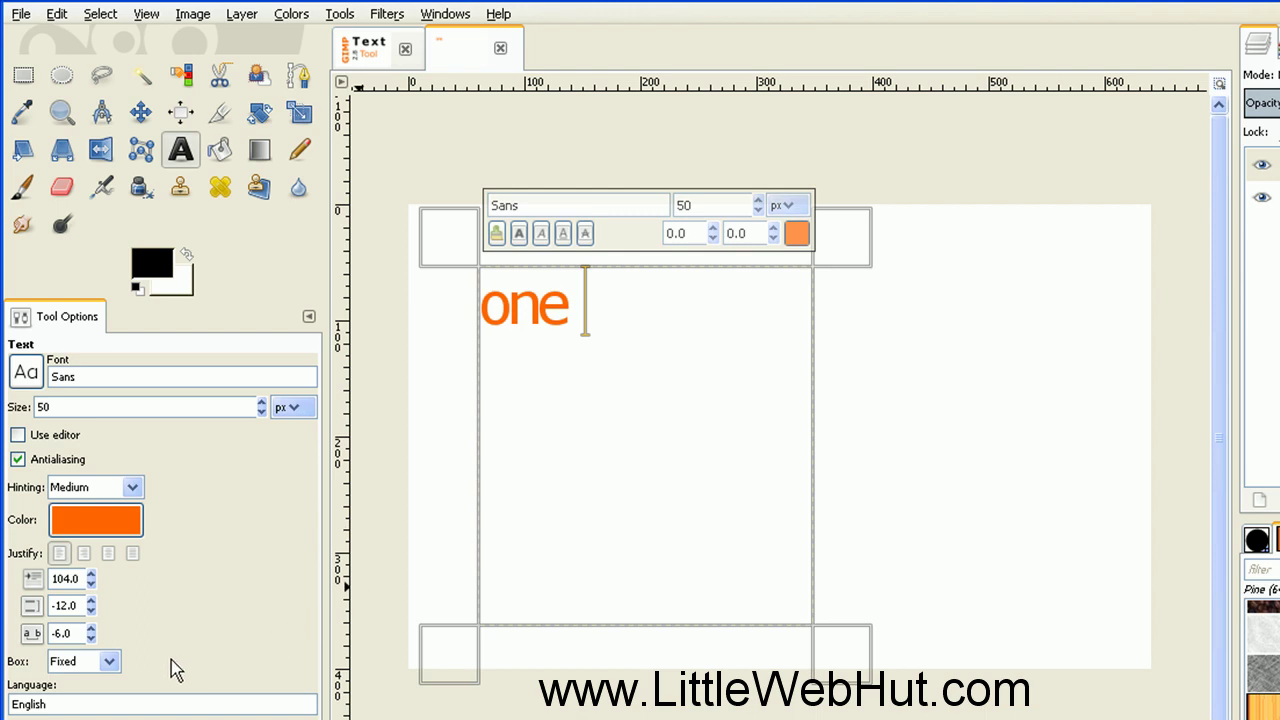
Make the text box Dynamic and continue the text with "two three", adding "four five" on a second line
{"action": "left_click", "coordinate": [111, 662]}
{"action": "left_click", "coordinate": [108, 689]}
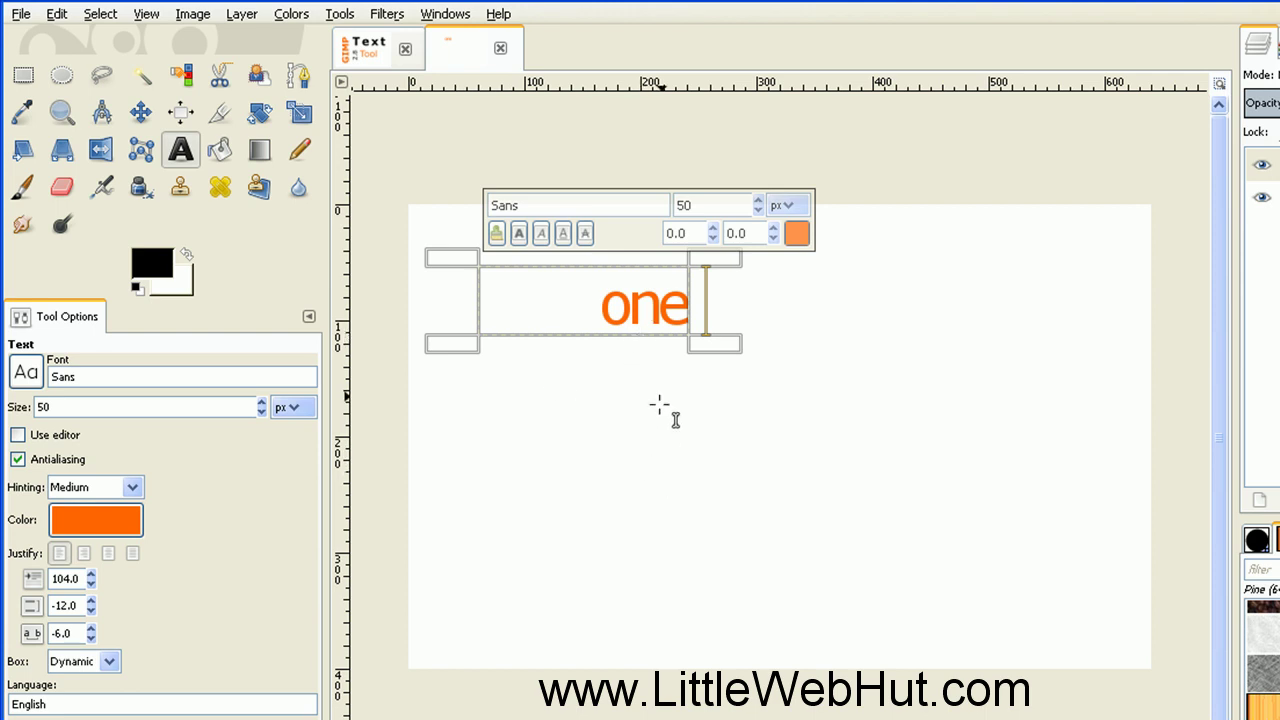
{"action": "left_click", "coordinate": [680, 311]}
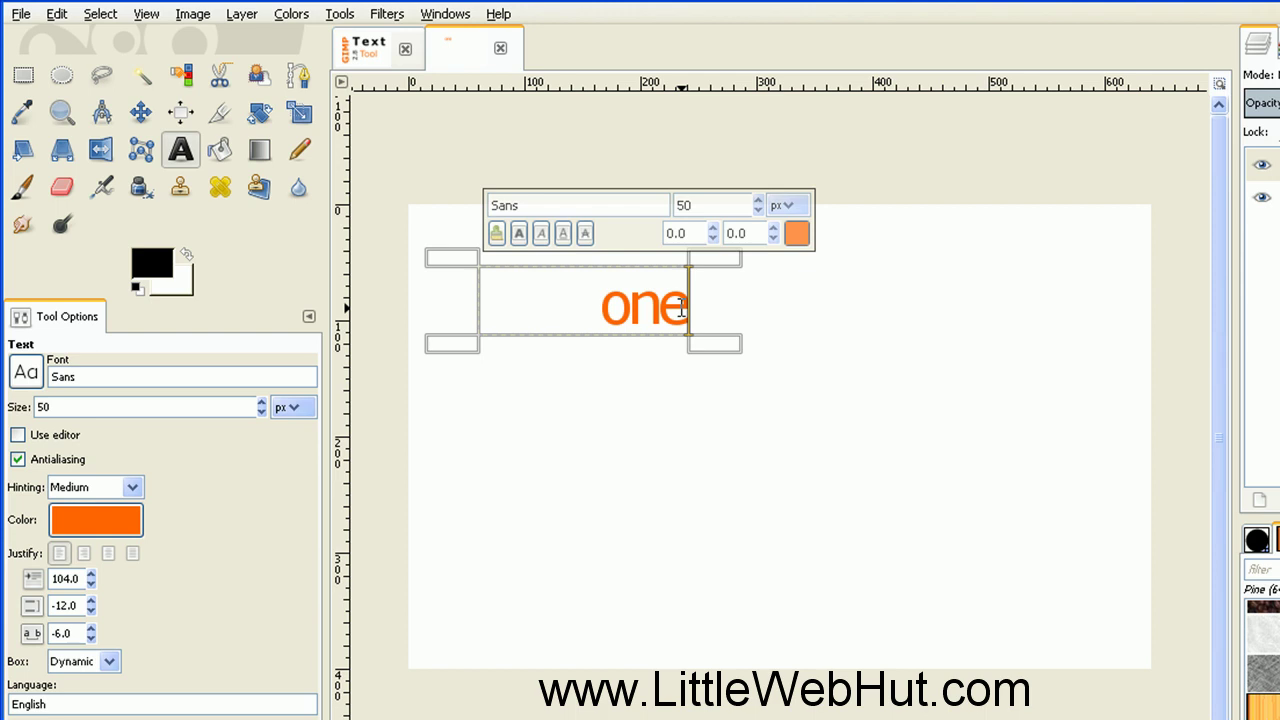
{"action": "type", "text": "two three"}
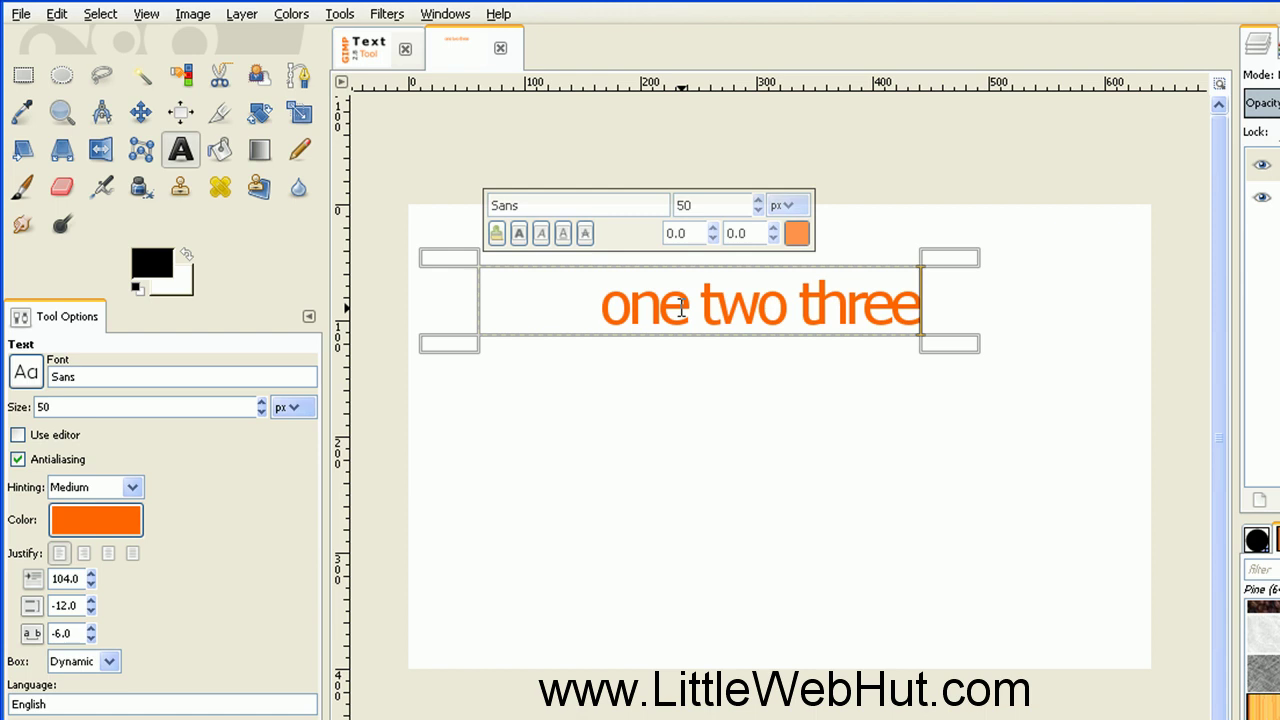
{"action": "key", "text": "Return"}
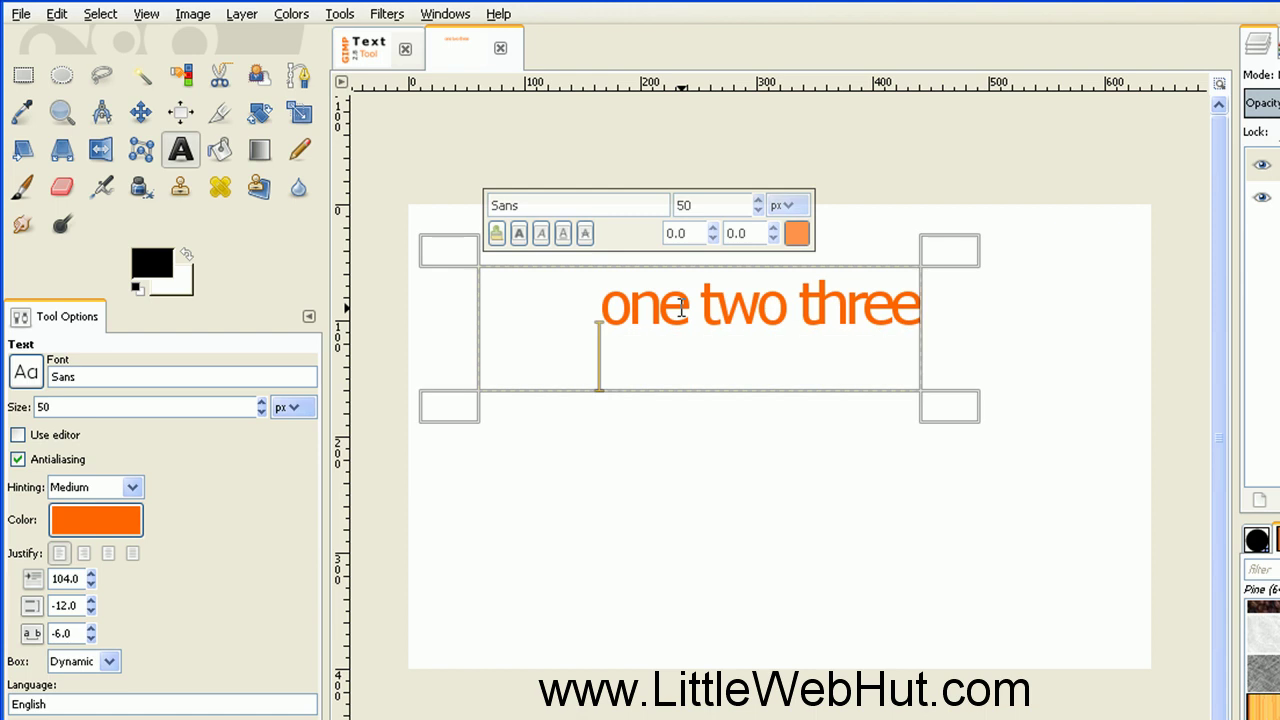
{"action": "type", "text": "four five"}
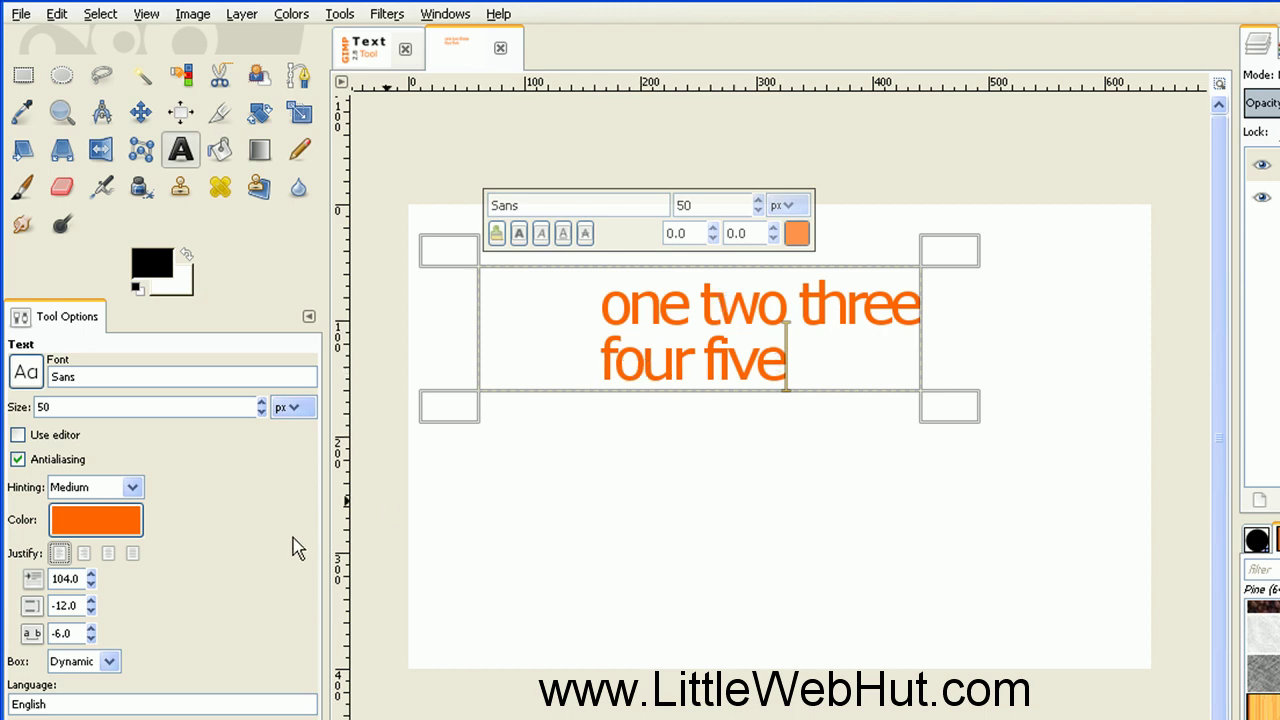
Set the first-line indentation of the text to 0.0
{"action": "double_click", "coordinate": [66, 578]}
{"action": "type", "text": "0"}
{"action": "key", "text": "Return"}
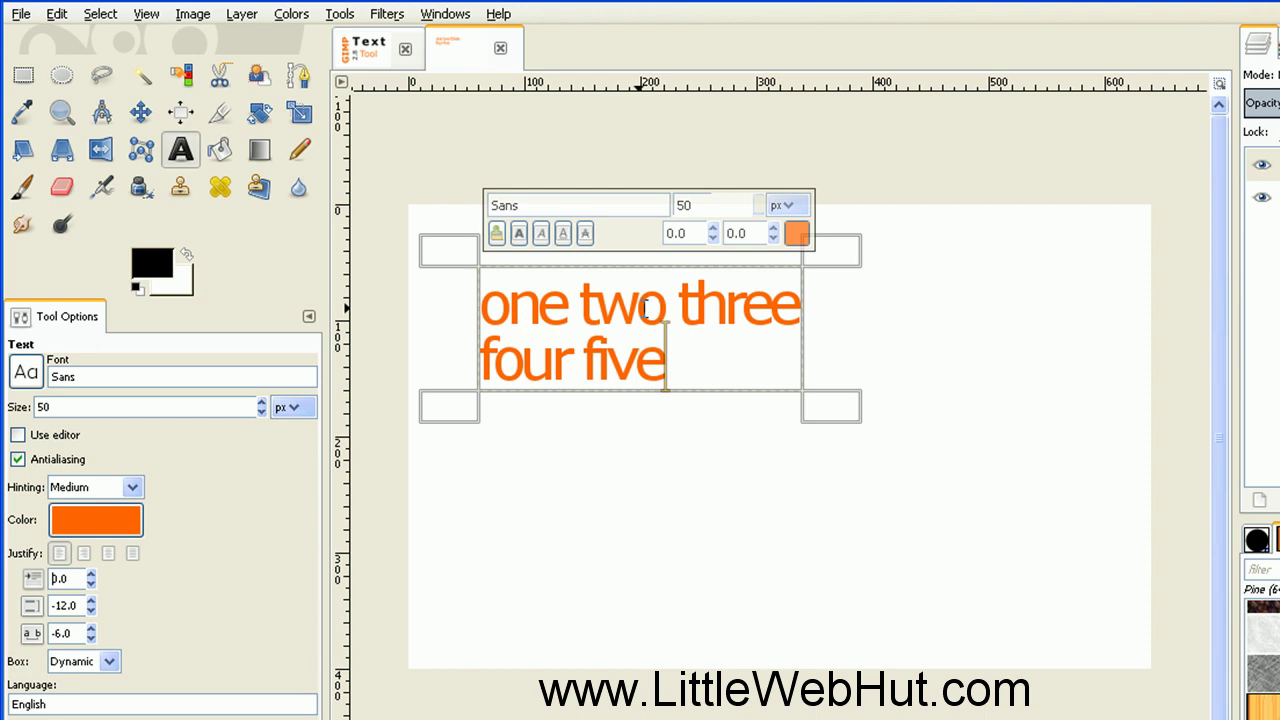
Make the word "one" bold and italic
{"action": "left_click", "coordinate": [488, 310]}
{"action": "left_click_drag", "start_coordinate": [487, 310], "coordinate": [553, 308]}
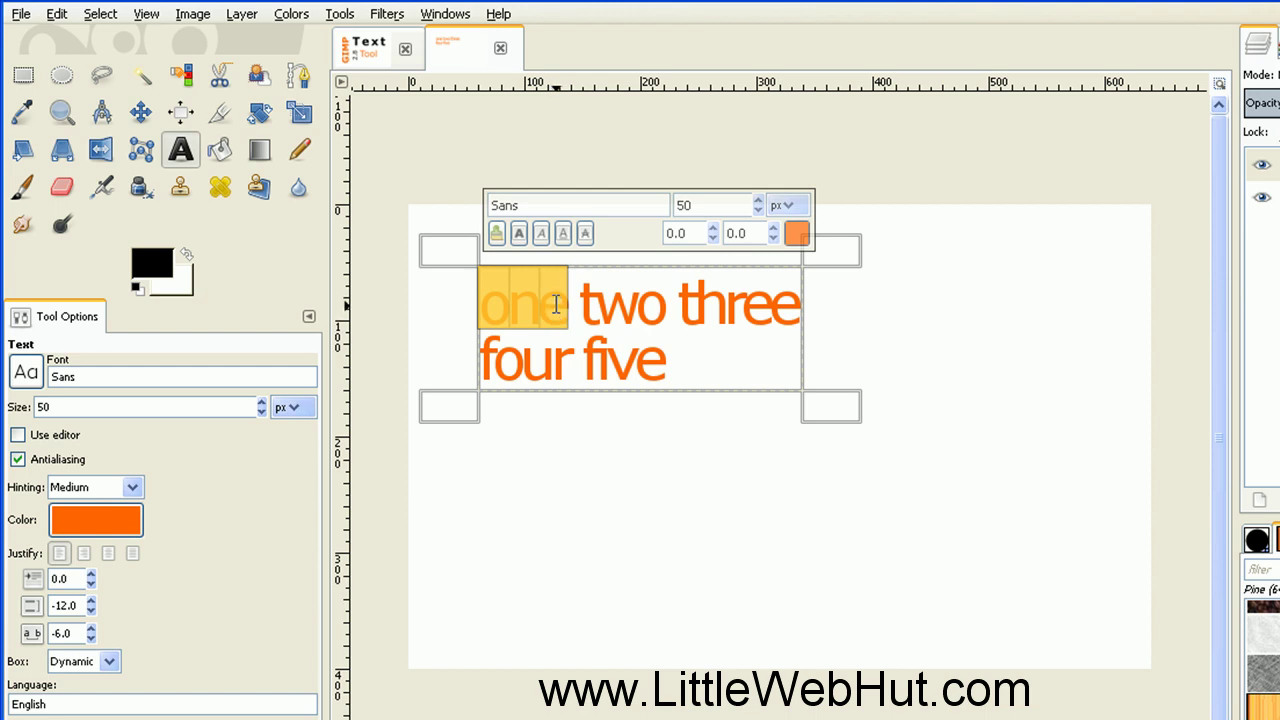
{"action": "left_click", "coordinate": [520, 236]}
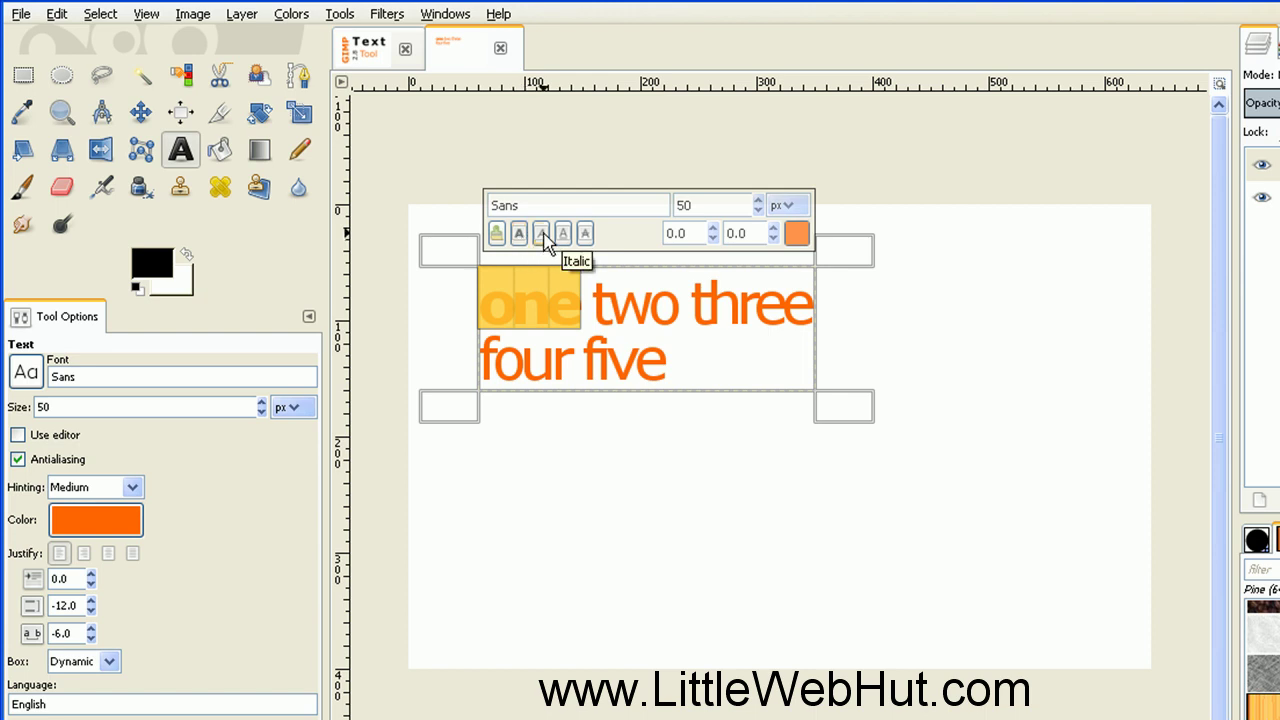
{"action": "left_click", "coordinate": [541, 236]}
Underline the word "two" and apply strikethrough to the word "three"
{"action": "left_click_drag", "start_coordinate": [591, 291], "coordinate": [672, 302]}
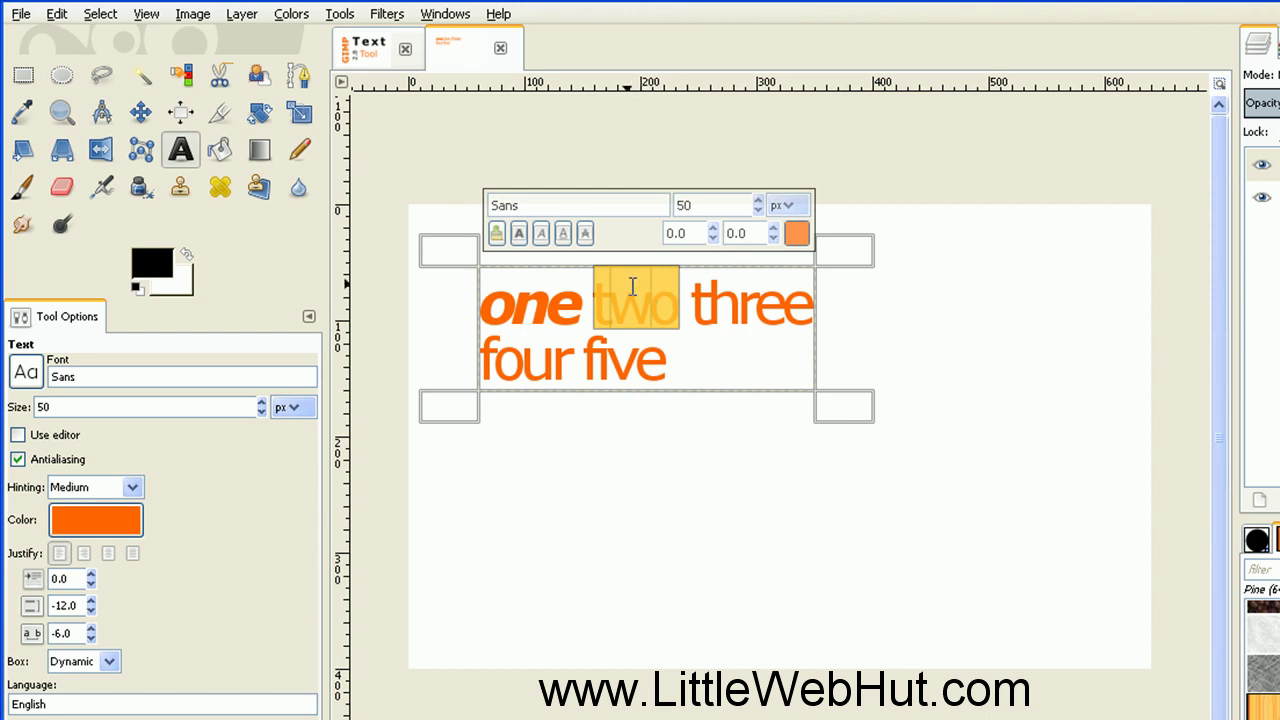
{"action": "left_click", "coordinate": [563, 236]}
{"action": "left_click_drag", "start_coordinate": [691, 315], "coordinate": [802, 315]}
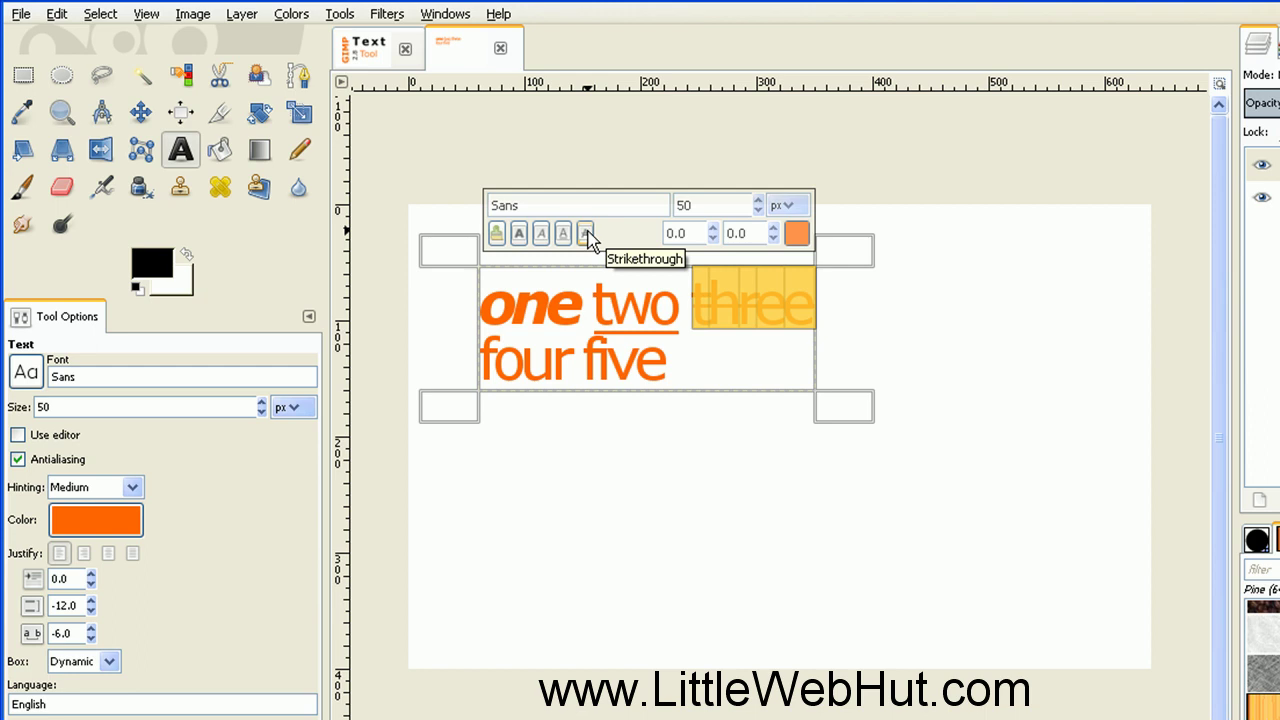
{"action": "left_click", "coordinate": [672, 360]}
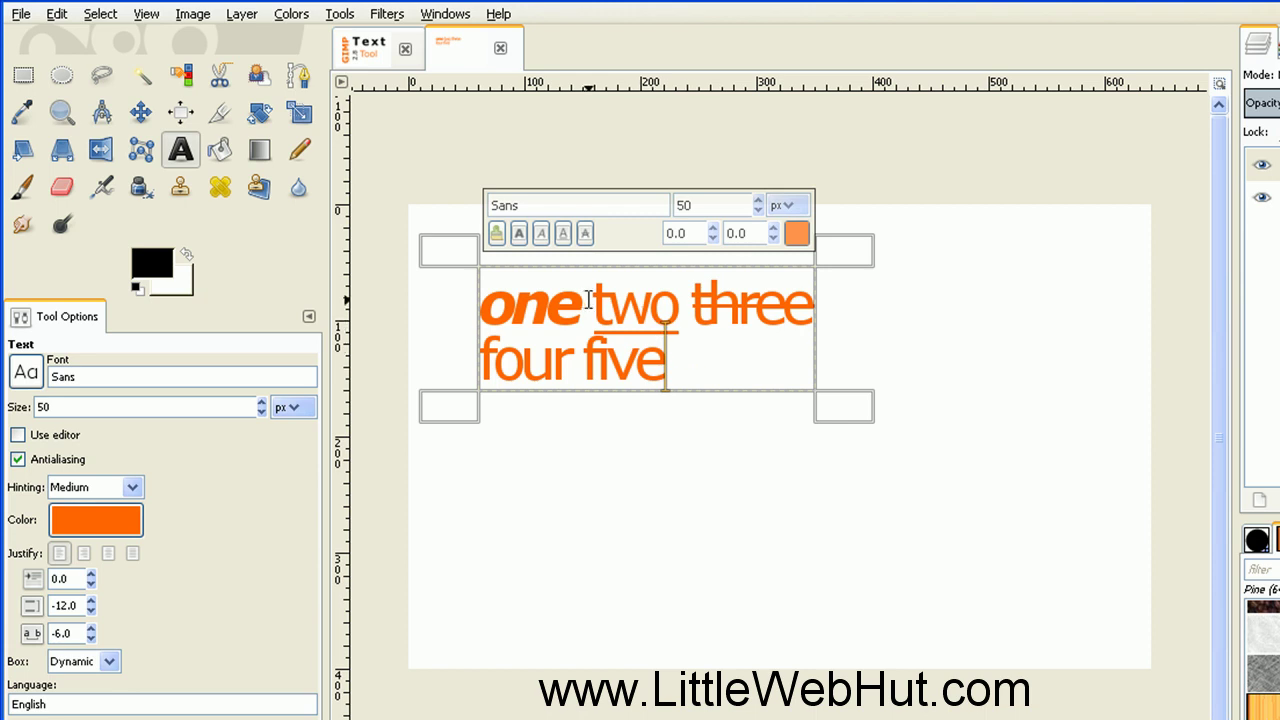
Set the font size of "two three four five" to 100 px, leaving out the word "one"
{"action": "left_click_drag", "start_coordinate": [592, 302], "coordinate": [670, 362]}
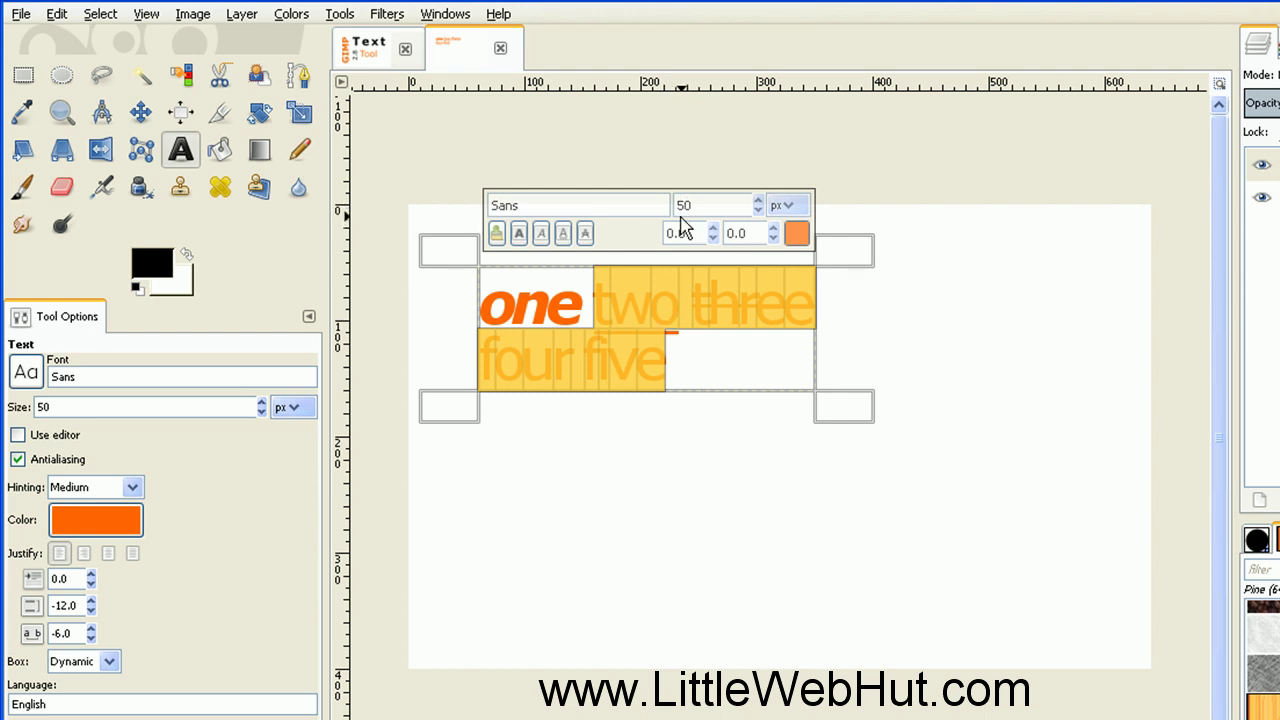
{"action": "double_click", "coordinate": [683, 205]}
{"action": "type", "text": "1"}
{"action": "key", "text": "Return"}
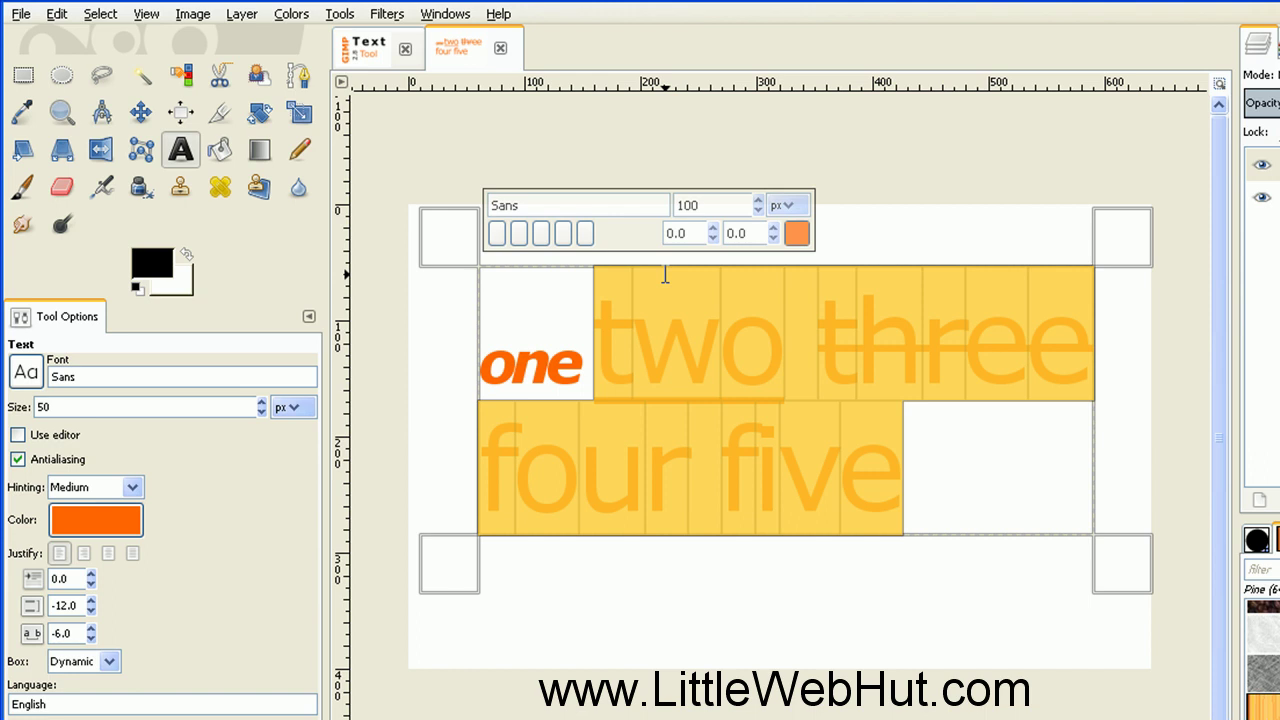
{"action": "left_click", "coordinate": [591, 370]}
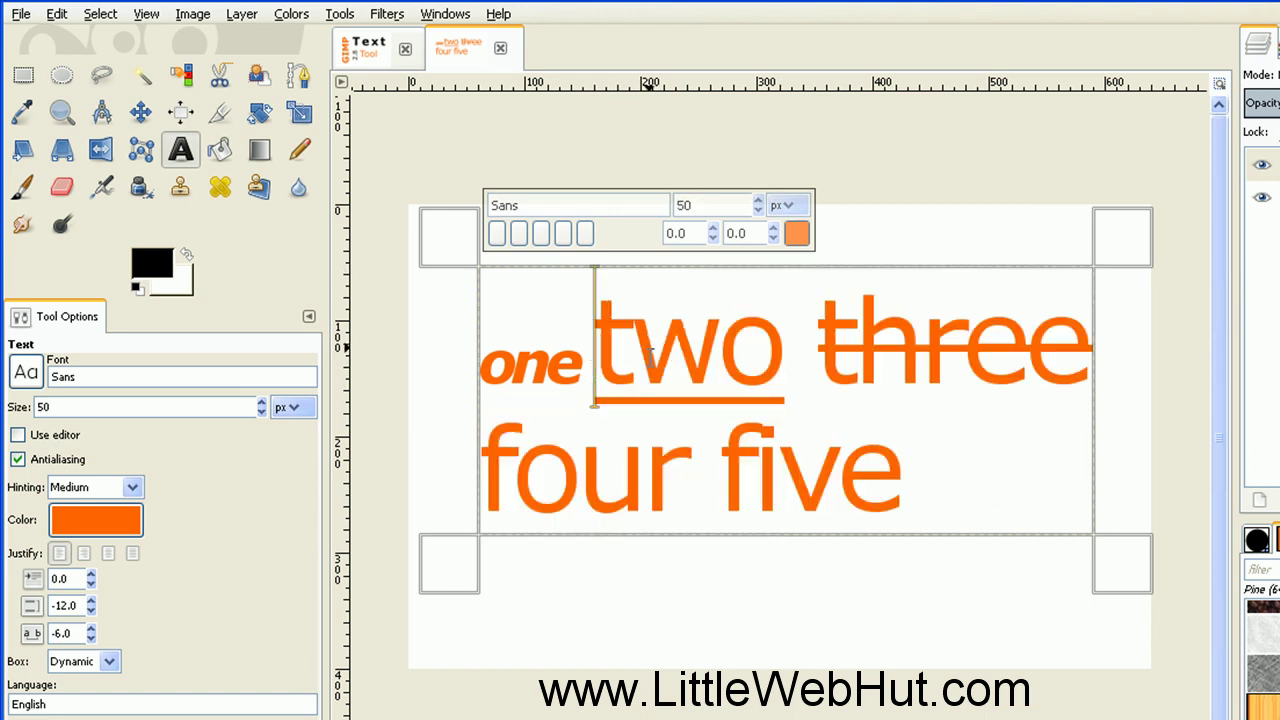
Set the font size of the letter "w" in "two" to 25 px
{"action": "left_click_drag", "start_coordinate": [641, 345], "coordinate": [697, 356]}
{"action": "double_click", "coordinate": [685, 204]}
{"action": "type", "text": "25"}
{"action": "key", "text": "Return"}
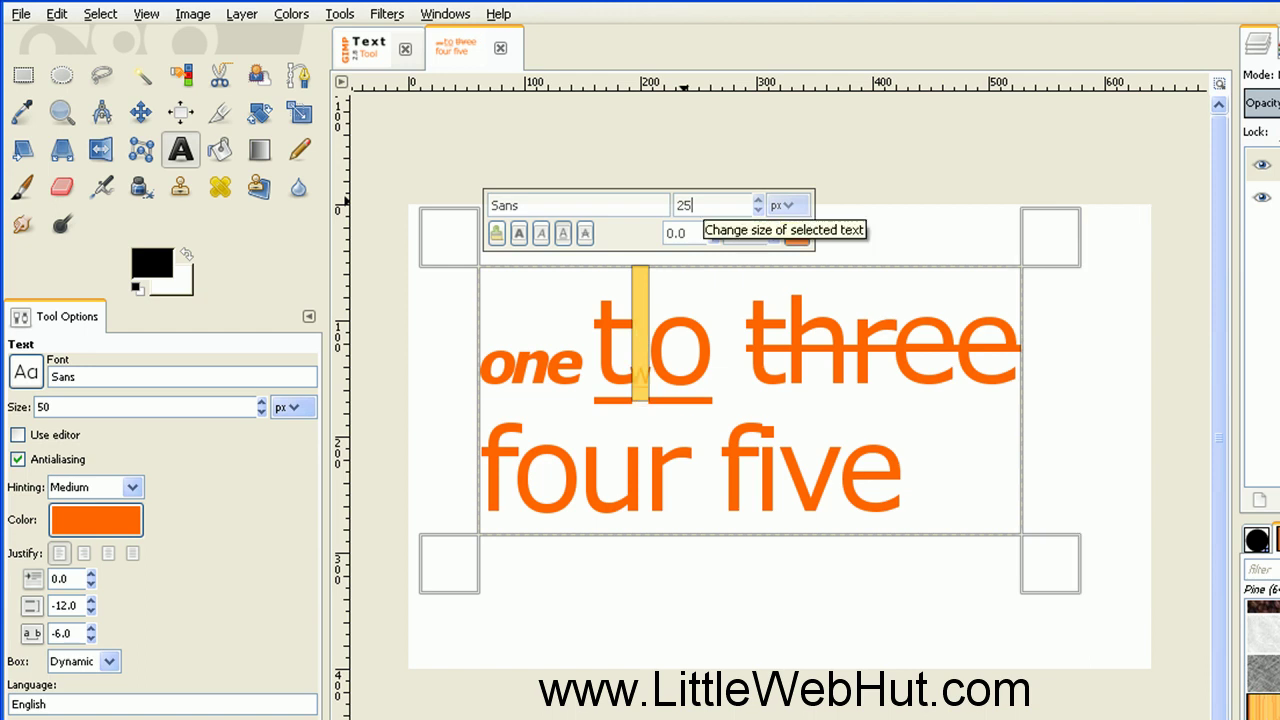
{"action": "left_click", "coordinate": [668, 362]}
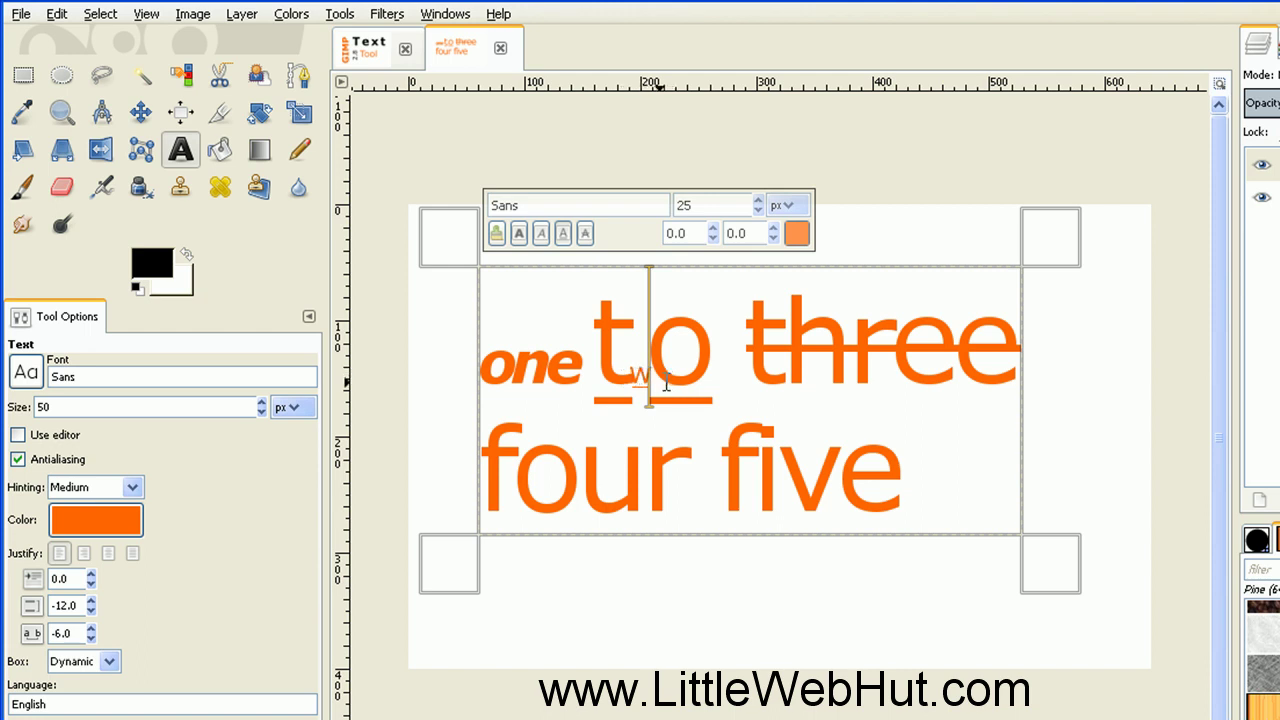
Raise the baseline of "one" to 36.0 and lower the "u" in "four" below the rest of its line
{"action": "left_click_drag", "start_coordinate": [580, 372], "coordinate": [491, 368]}
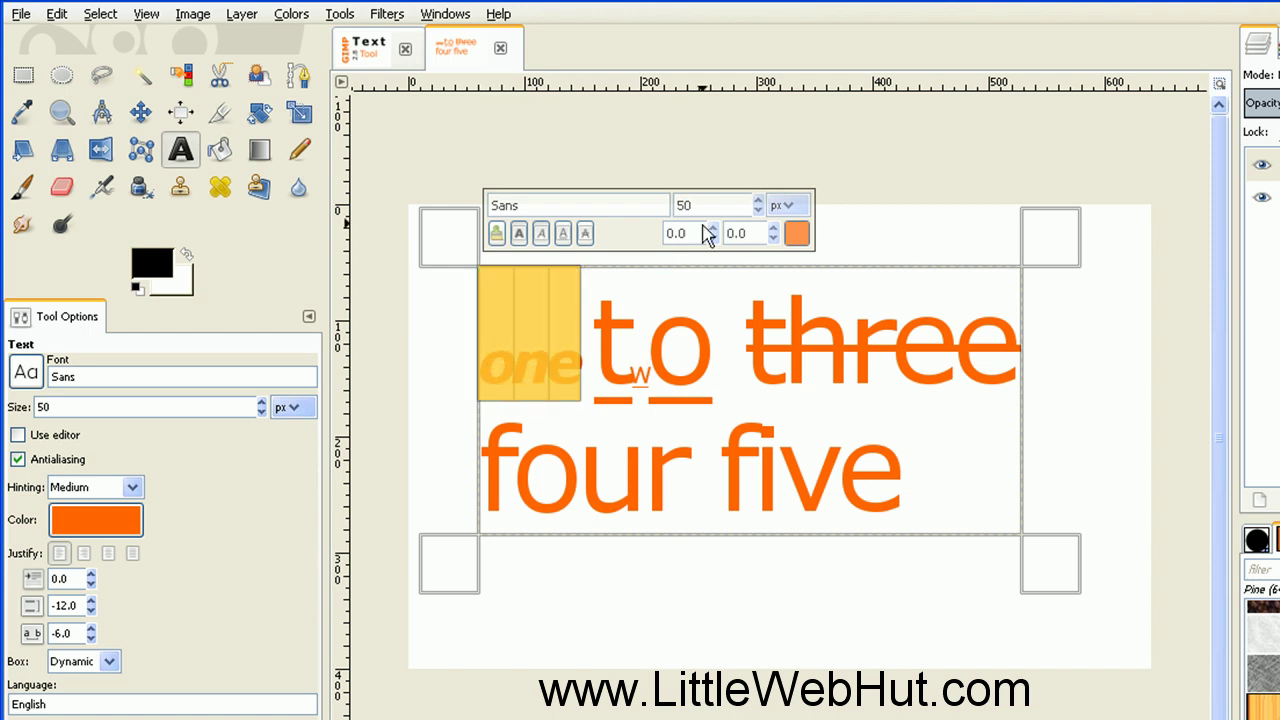
{"action": "left_click_drag", "start_coordinate": [714, 233], "coordinate": [714, 234]}
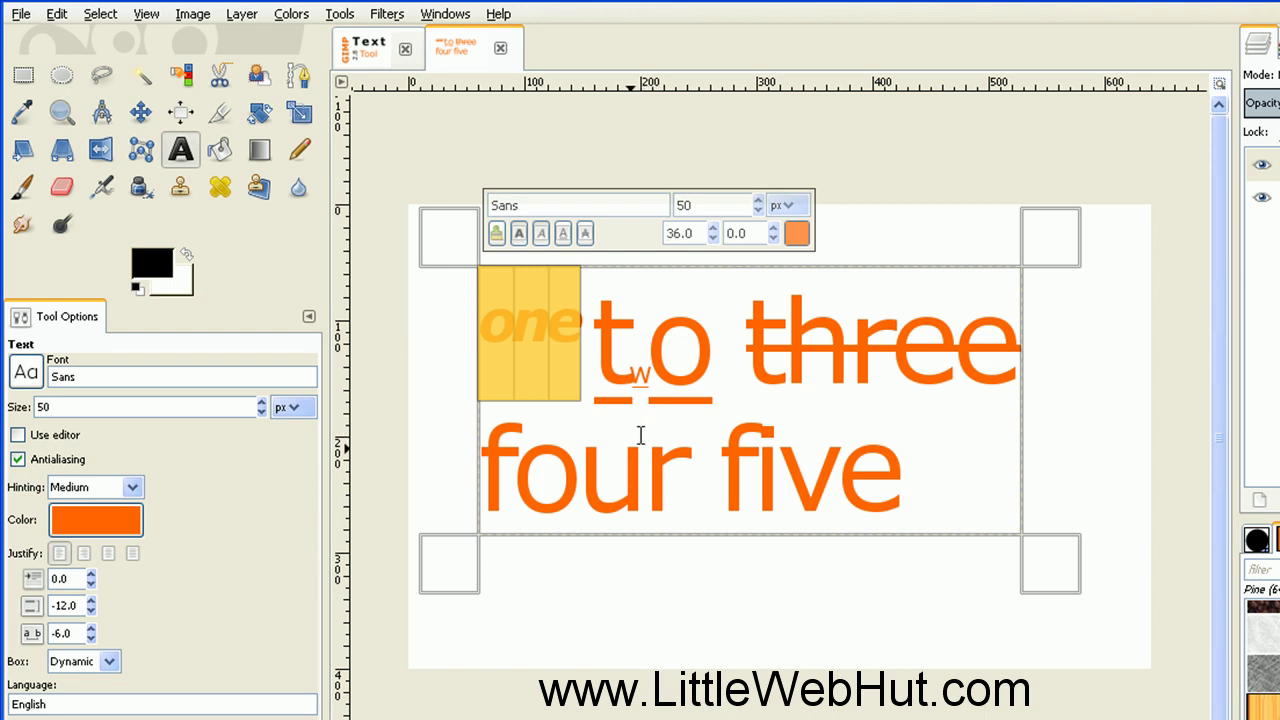
{"action": "left_click_drag", "start_coordinate": [580, 488], "coordinate": [619, 487]}
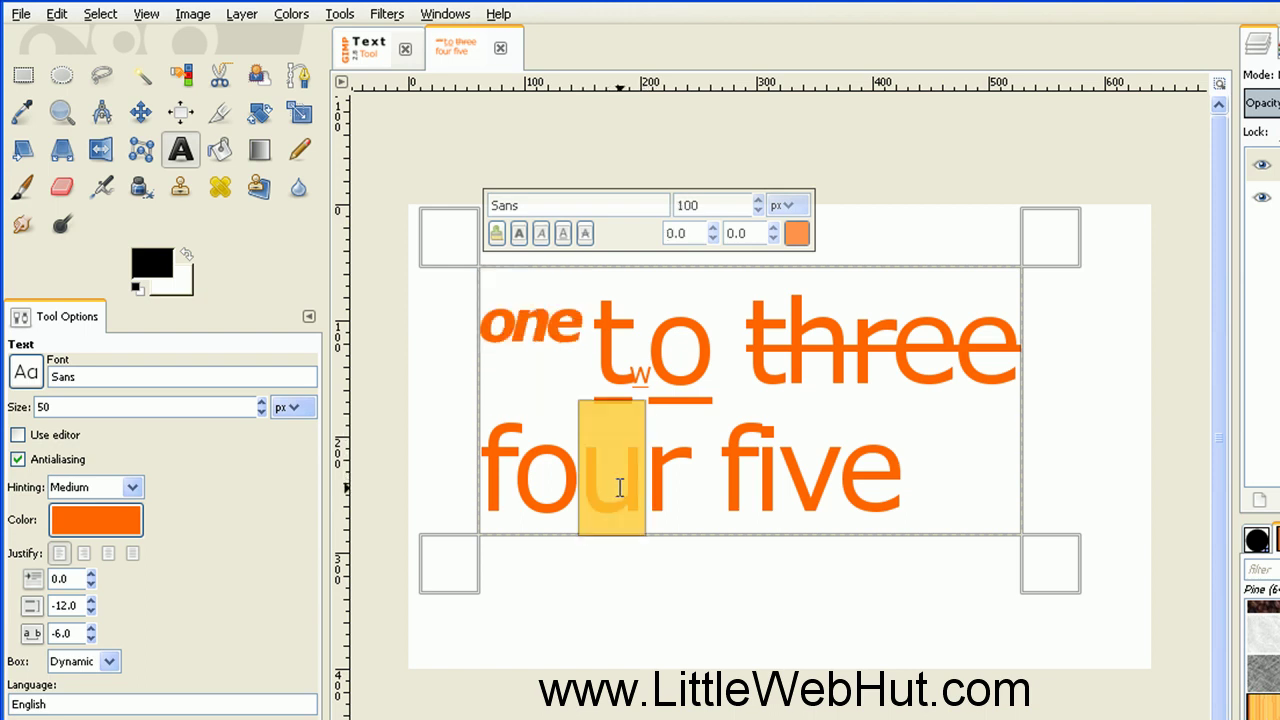
{"action": "left_click", "coordinate": [713, 239]}
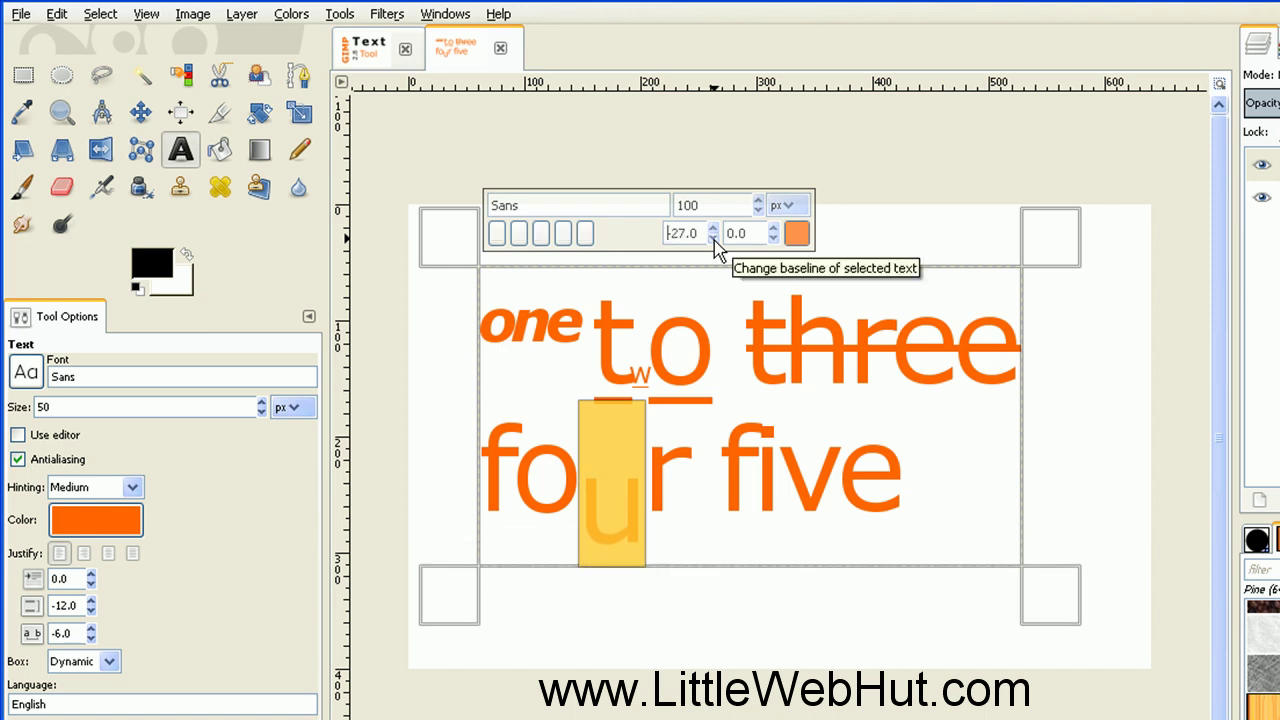
{"action": "left_click", "coordinate": [716, 490]}
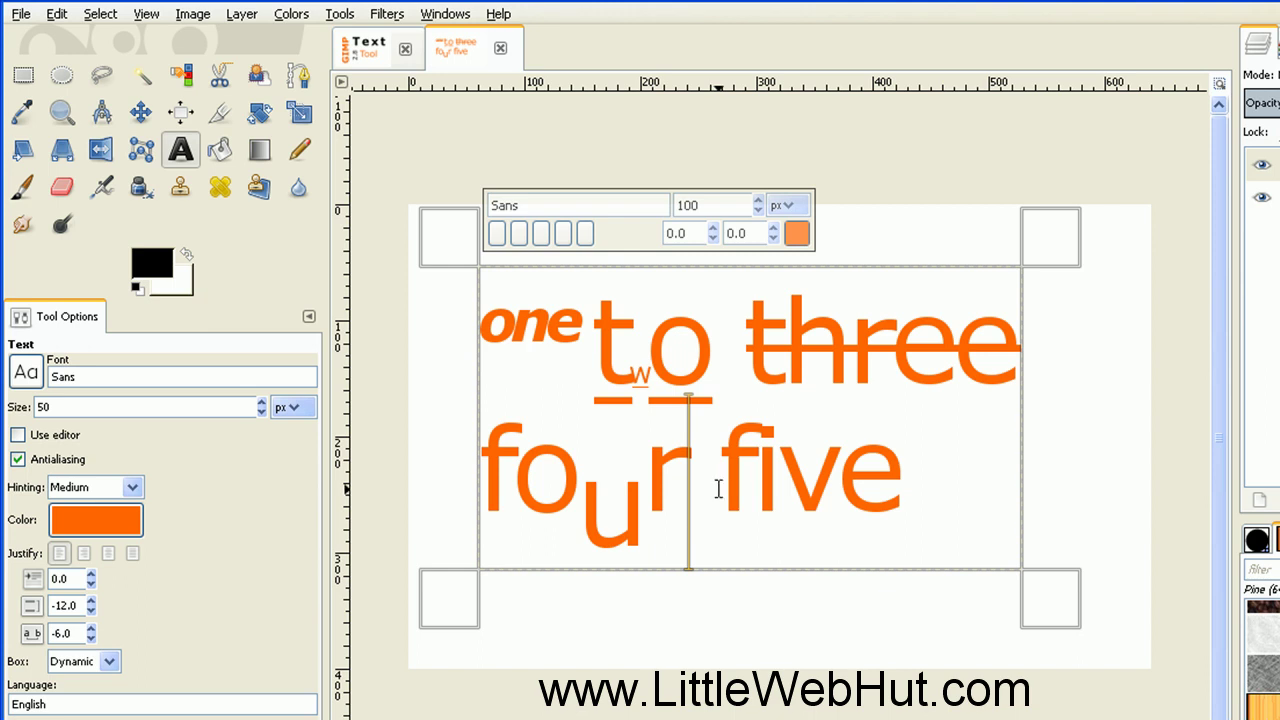
Set the kerning of the word "five" to 20.0
{"action": "left_click_drag", "start_coordinate": [719, 488], "coordinate": [882, 490]}
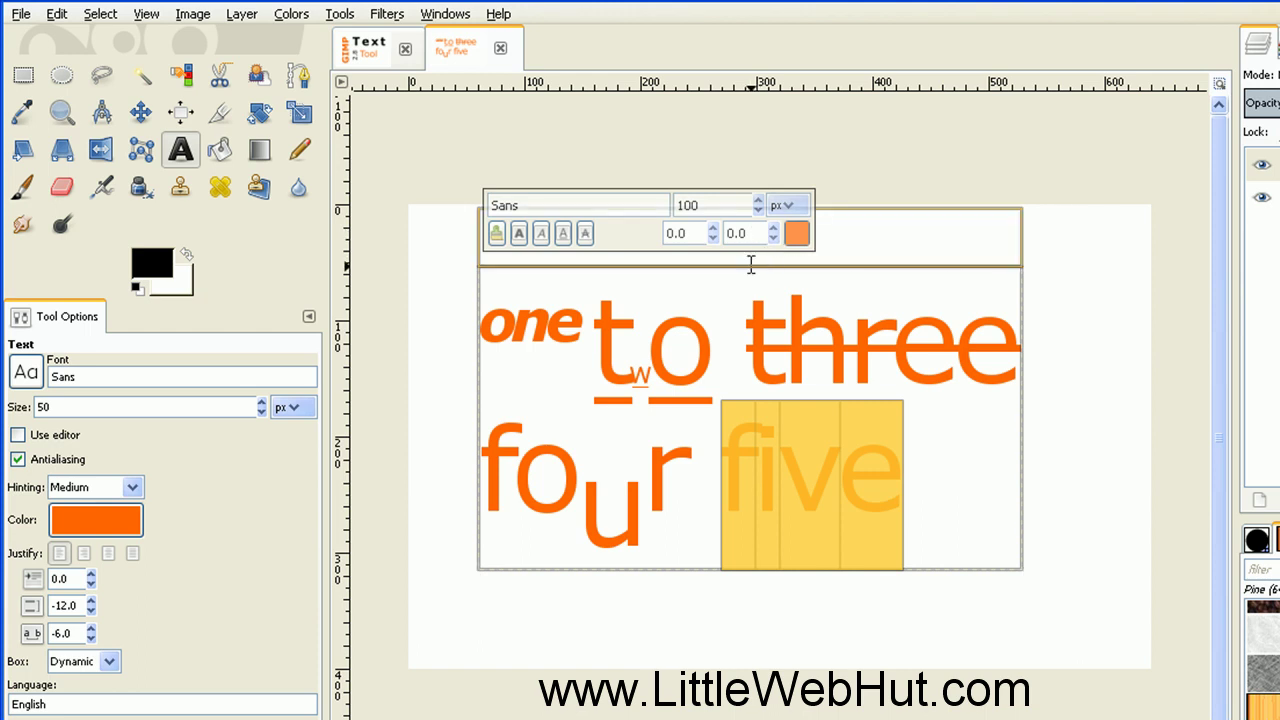
{"action": "left_click_drag", "start_coordinate": [748, 233], "coordinate": [723, 233]}
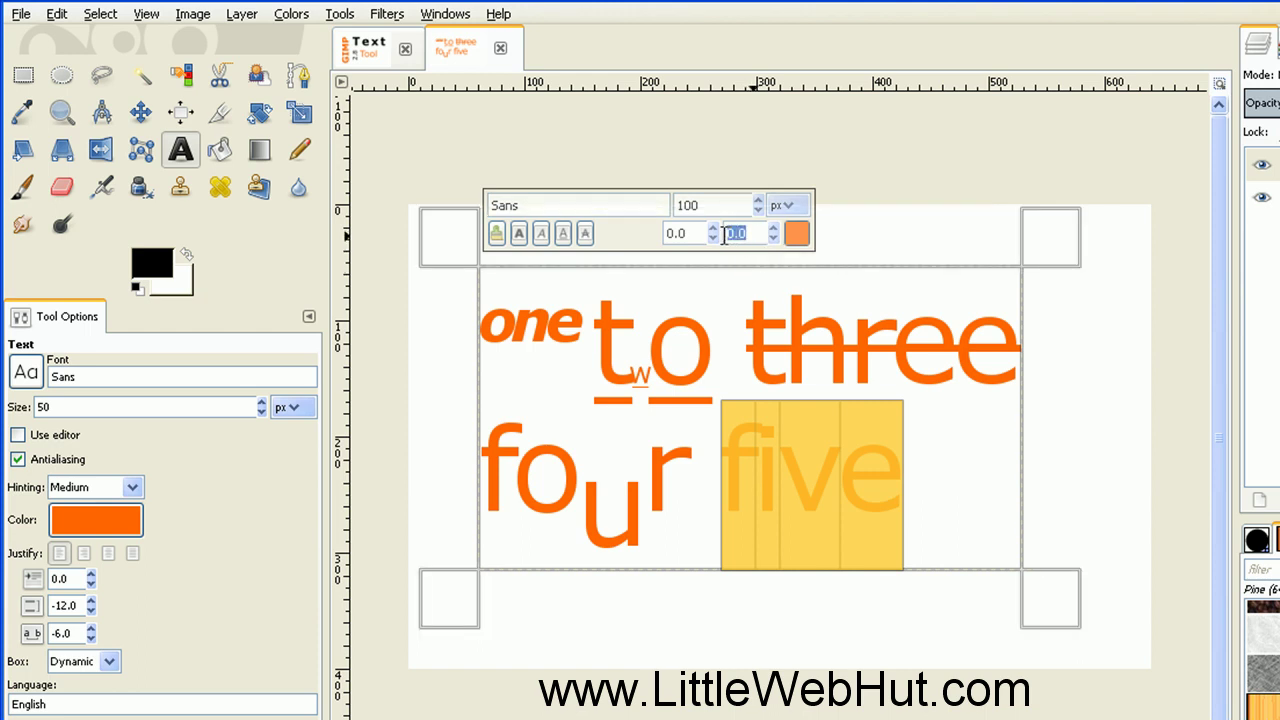
{"action": "left_click", "coordinate": [775, 230]}
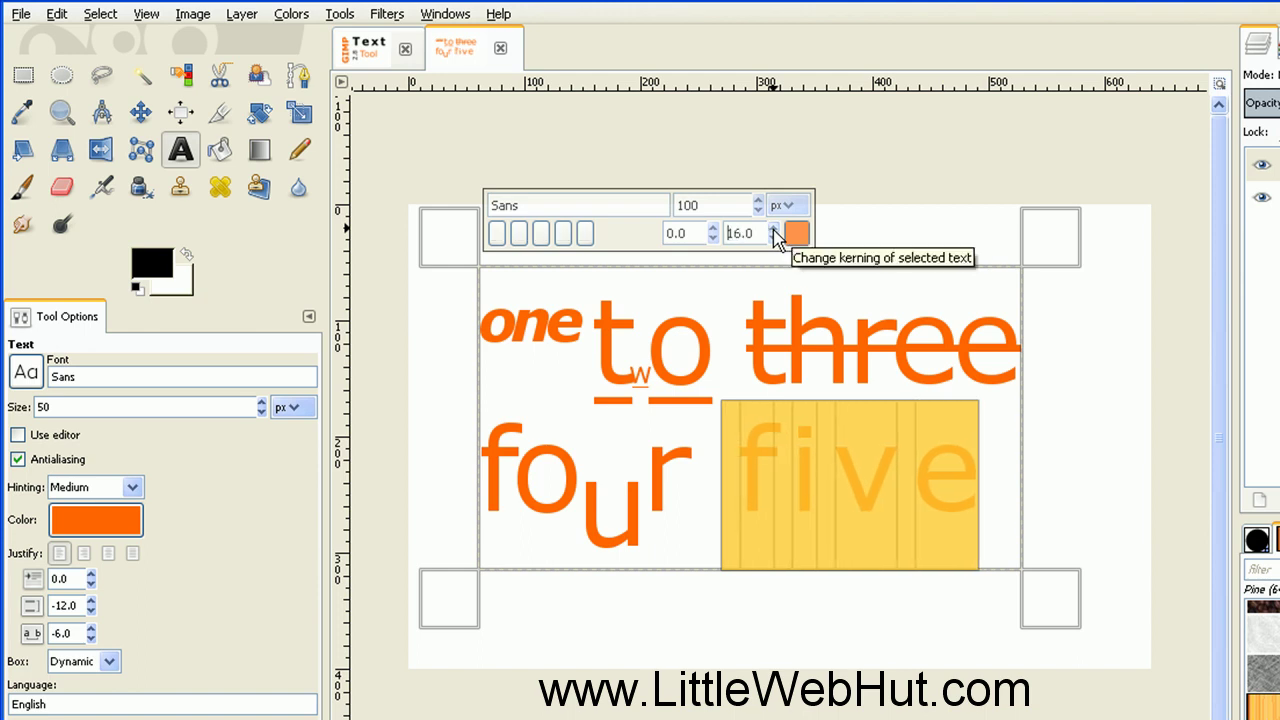
{"action": "left_click", "coordinate": [774, 234]}
{"action": "left_click", "coordinate": [774, 234]}
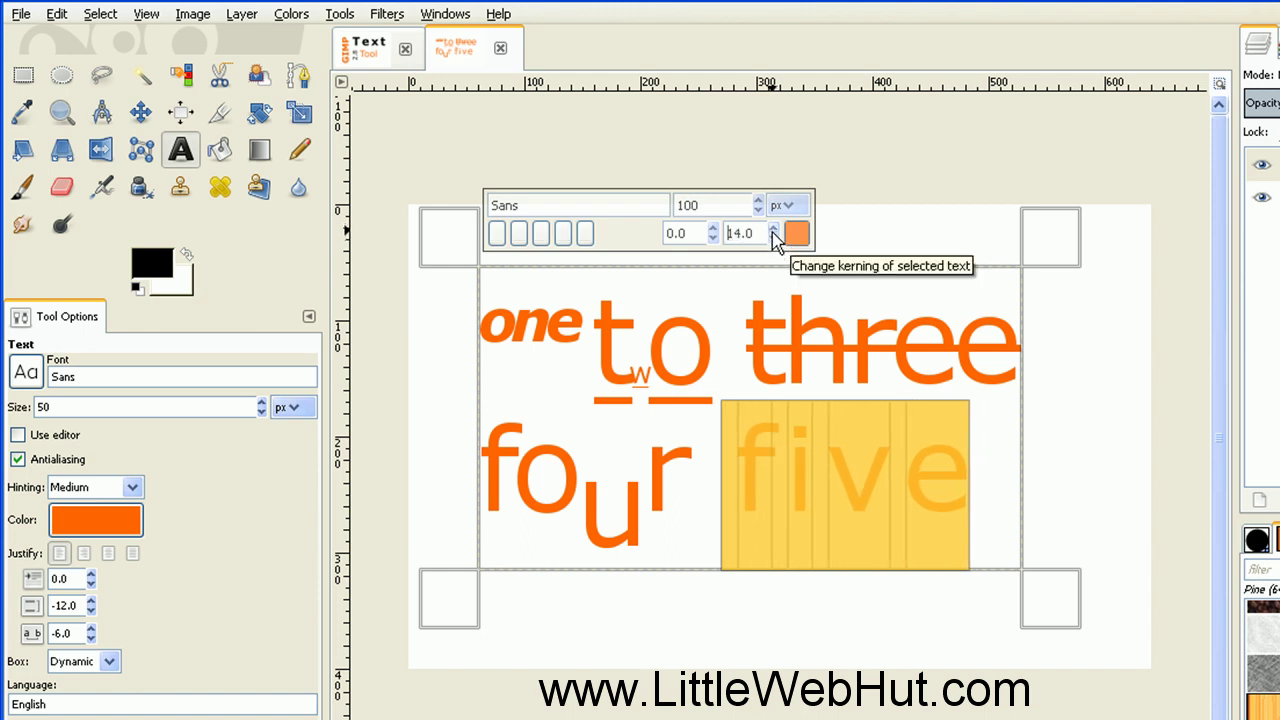
{"action": "left_click", "coordinate": [774, 229]}
{"action": "left_click", "coordinate": [774, 229]}
{"action": "left_click", "coordinate": [774, 229]}
{"action": "left_click", "coordinate": [774, 229]}
{"action": "left_click", "coordinate": [774, 229]}
{"action": "left_click", "coordinate": [774, 229]}
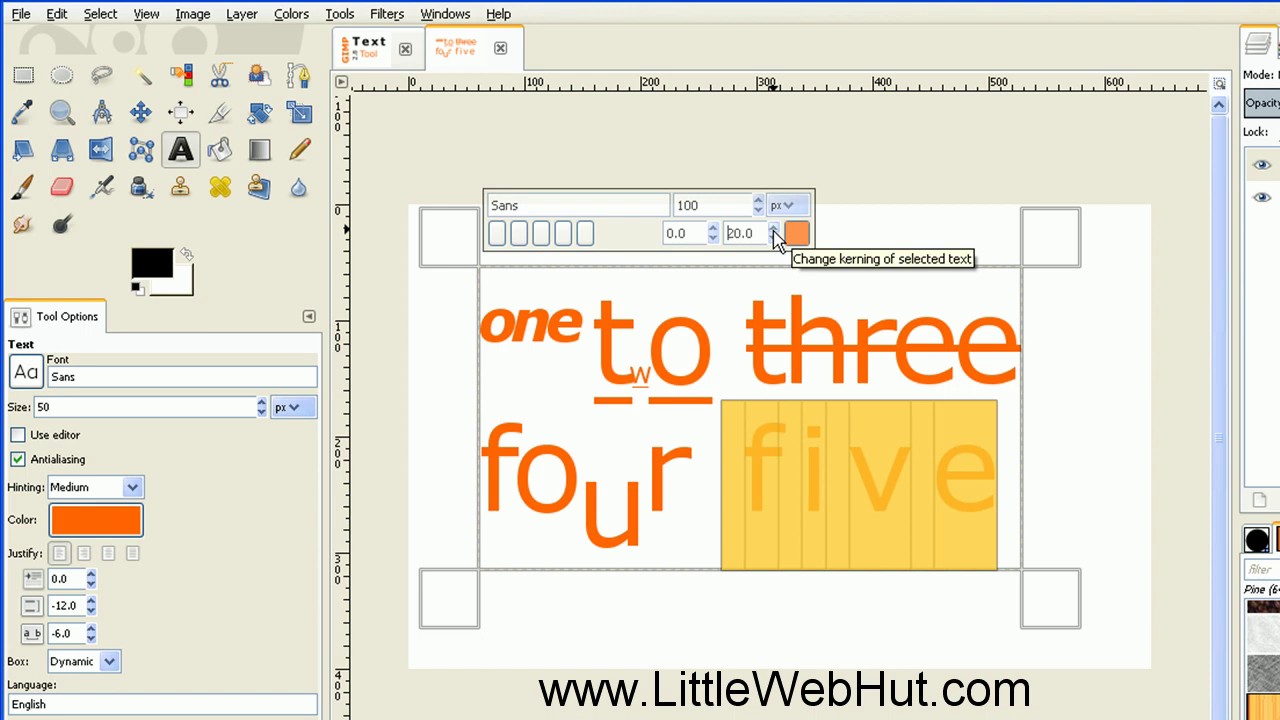
{"action": "left_click", "coordinate": [772, 390]}
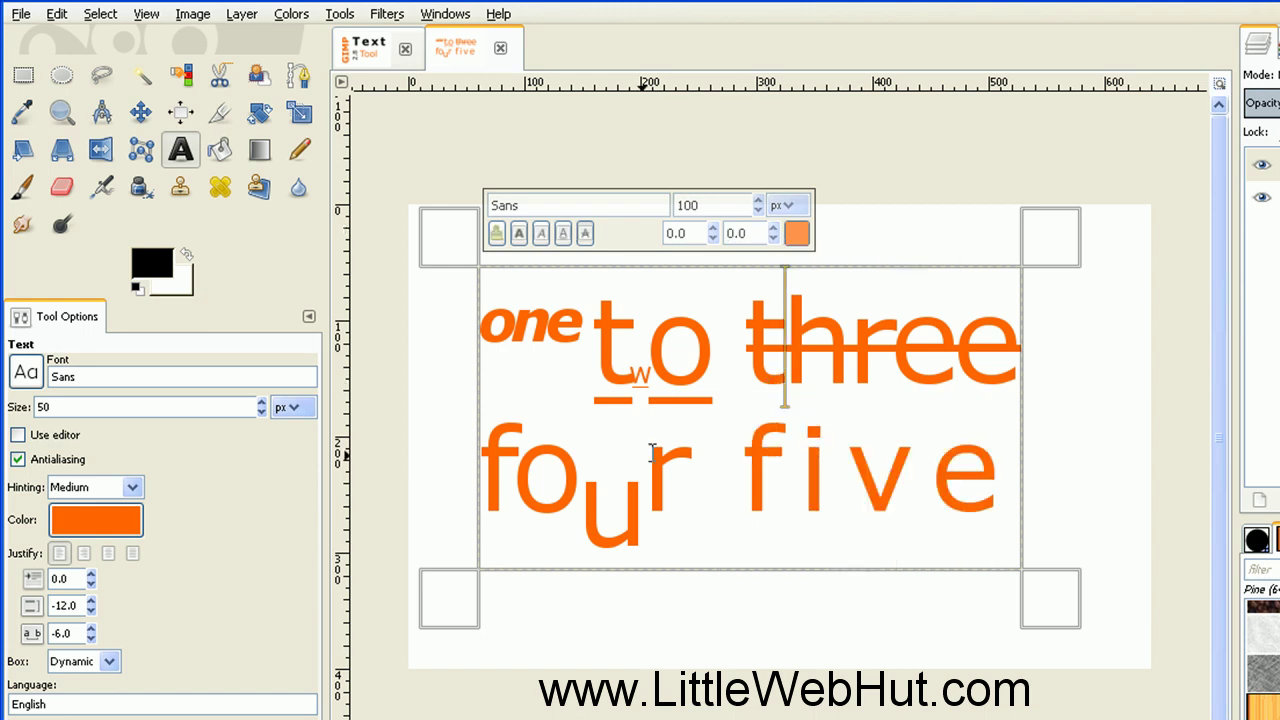
Change the color of the letters "ou" in "four" to black (000000)
{"action": "left_click_drag", "start_coordinate": [517, 485], "coordinate": [625, 500]}
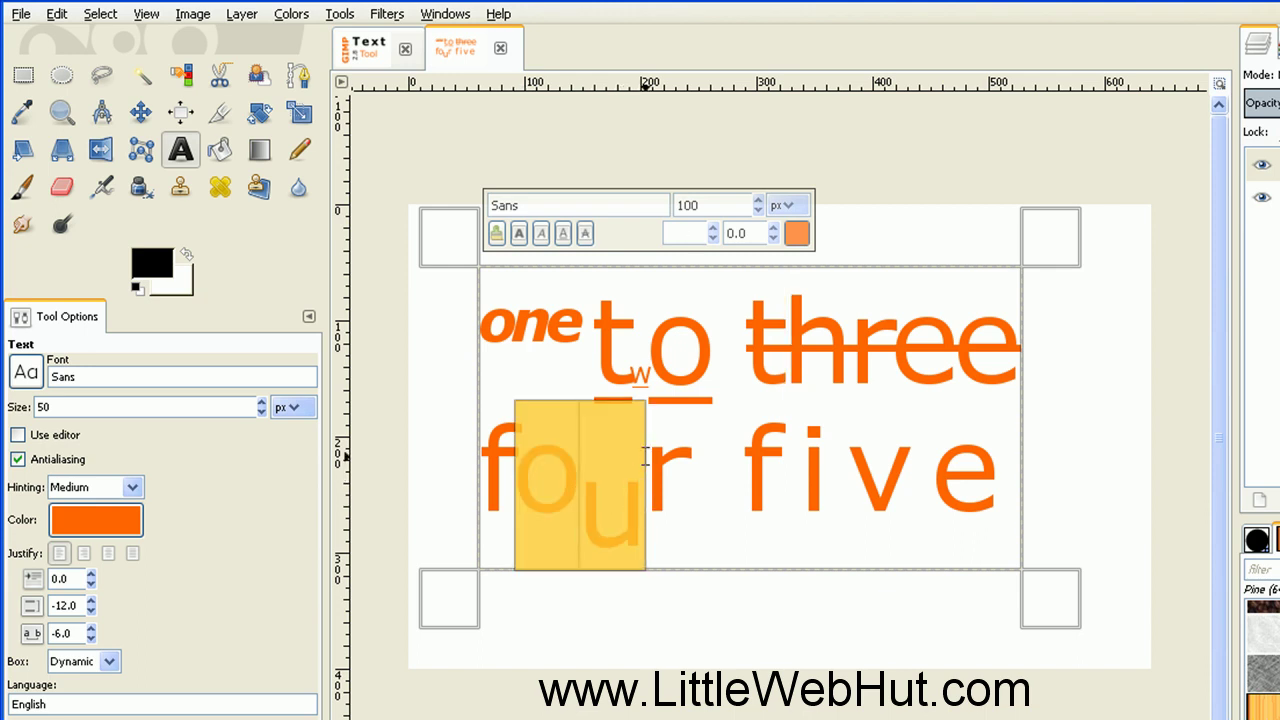
{"action": "left_click", "coordinate": [796, 240]}
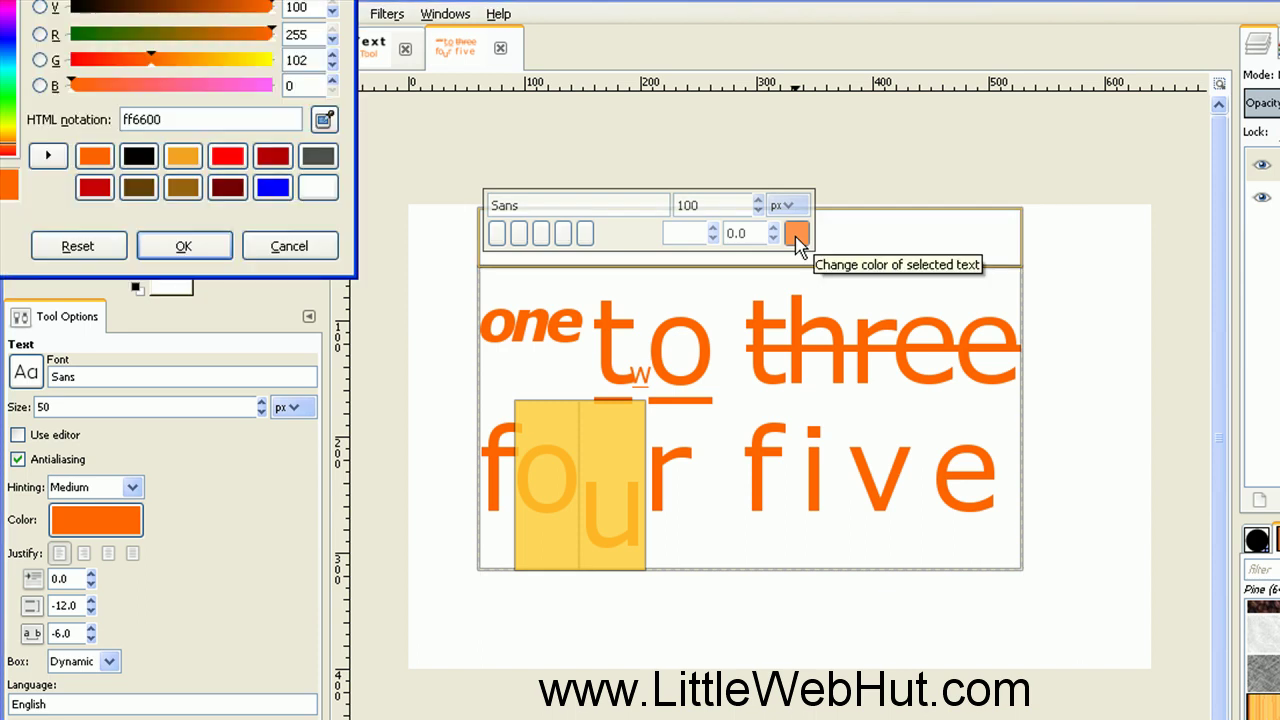
{"action": "left_click_drag", "start_coordinate": [203, 2], "coordinate": [466, 100]}
{"action": "left_click", "coordinate": [403, 336]}
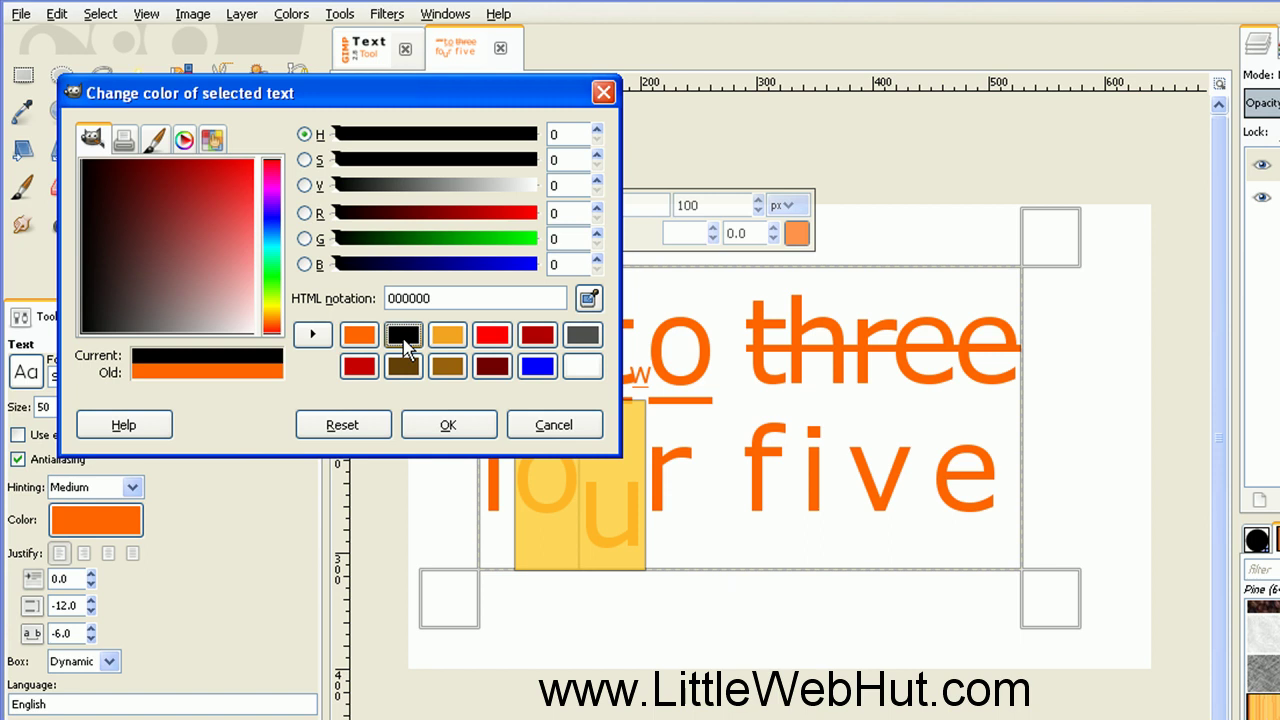
{"action": "left_click", "coordinate": [447, 425]}
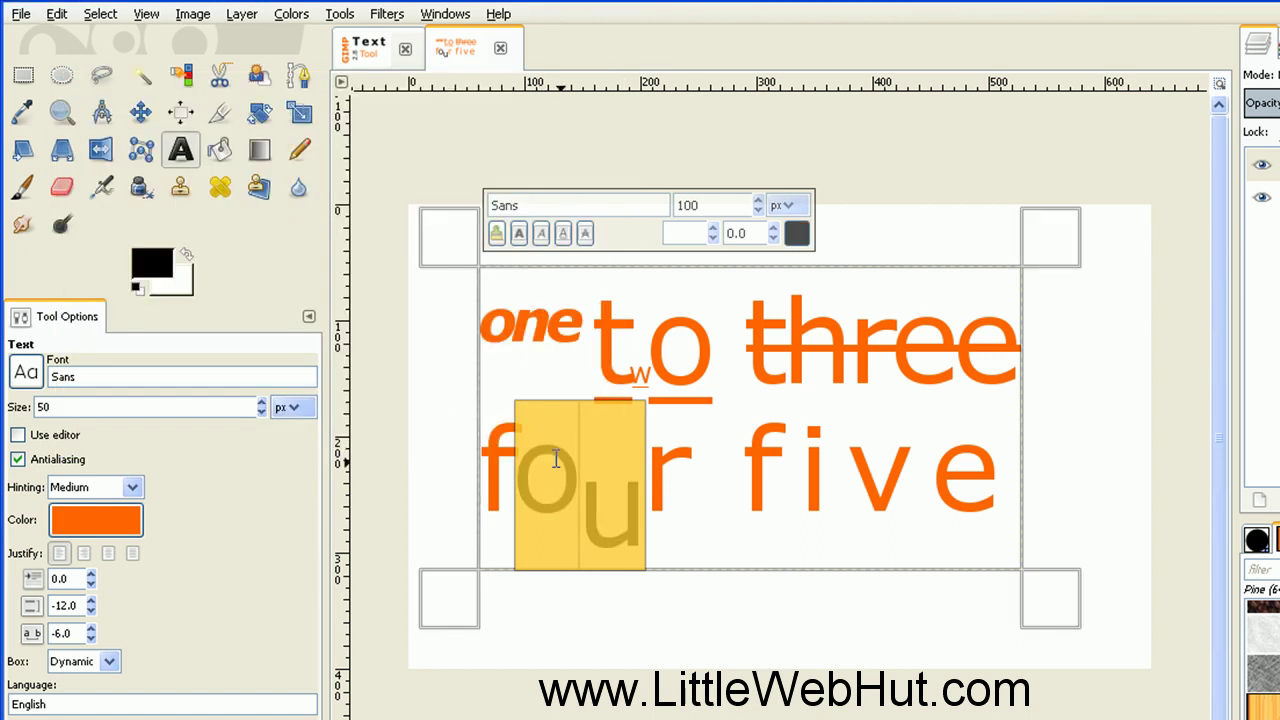
{"action": "left_click", "coordinate": [675, 507]}
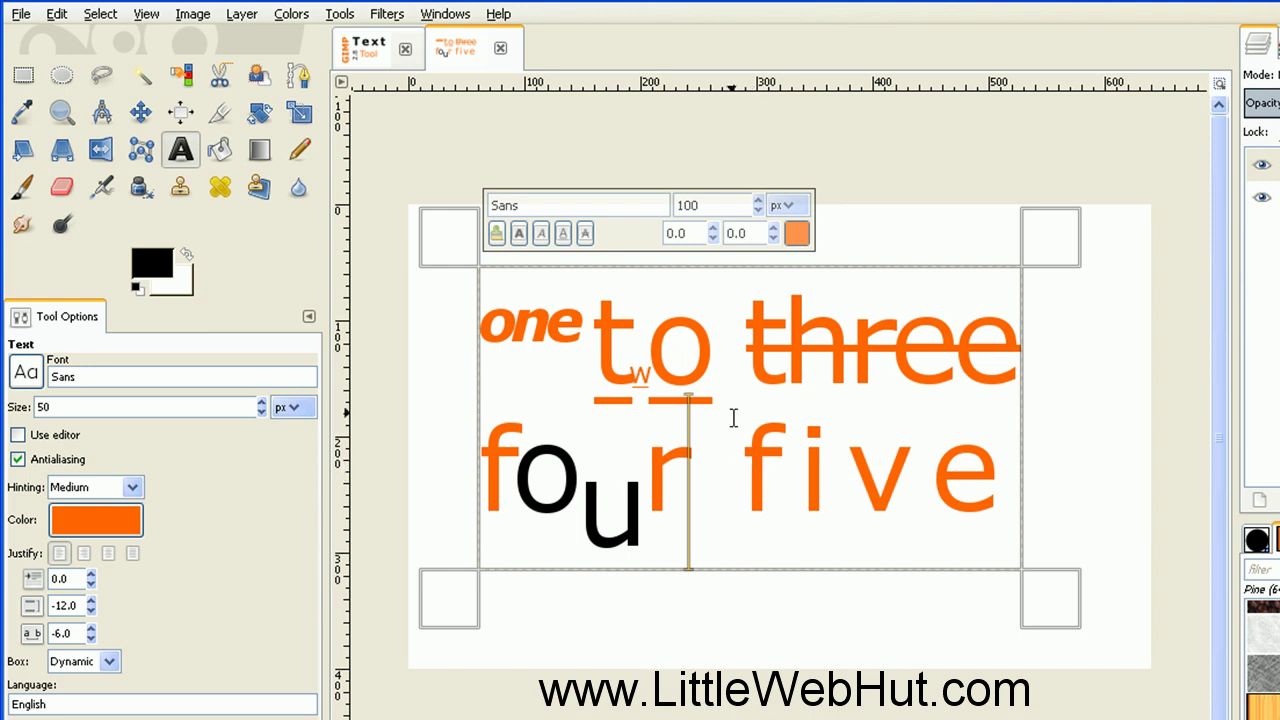
Clear the custom styling from the word "two"
{"action": "left_click", "coordinate": [713, 373]}
{"action": "left_click_drag", "start_coordinate": [713, 373], "coordinate": [597, 371]}
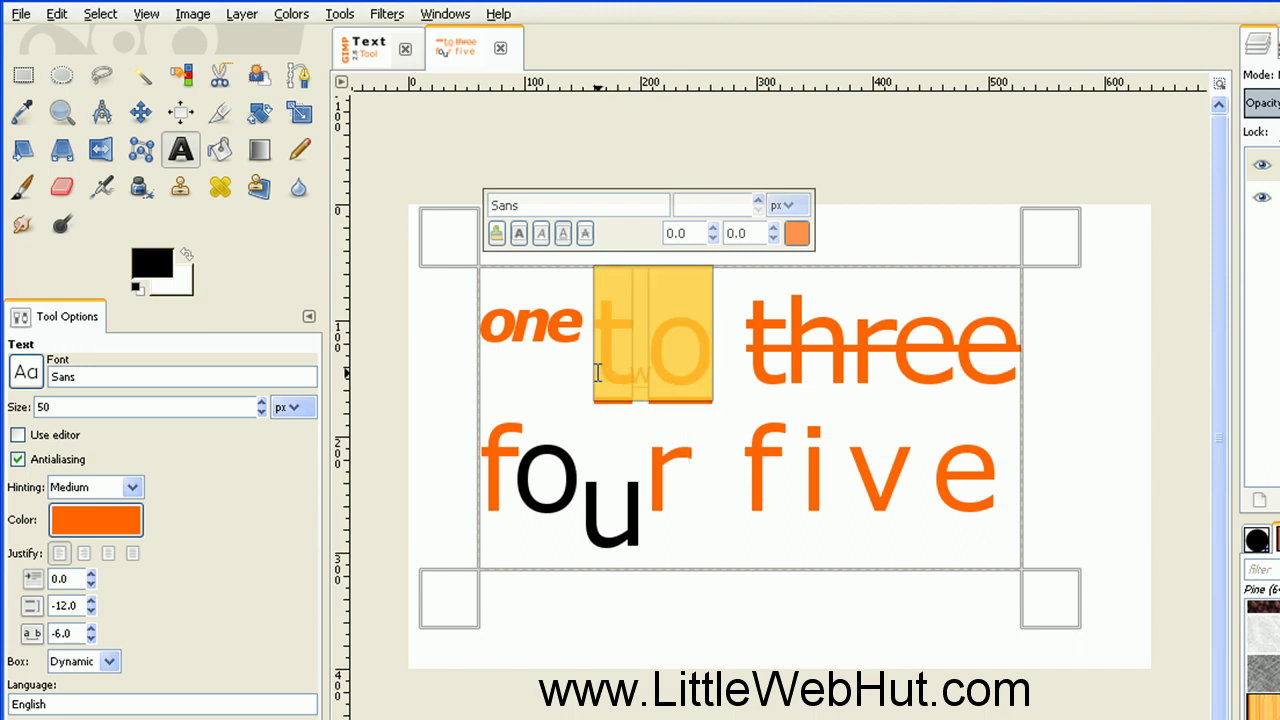
{"action": "left_click", "coordinate": [498, 236]}
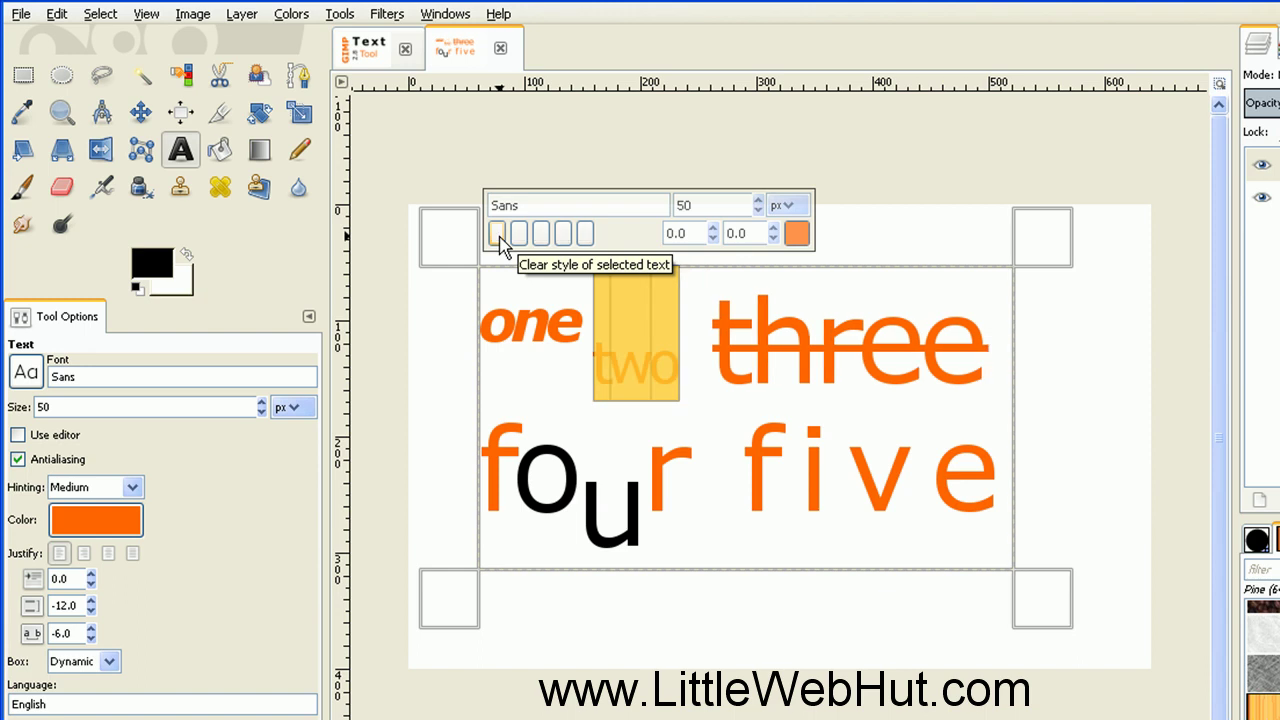
{"action": "left_click", "coordinate": [729, 423]}
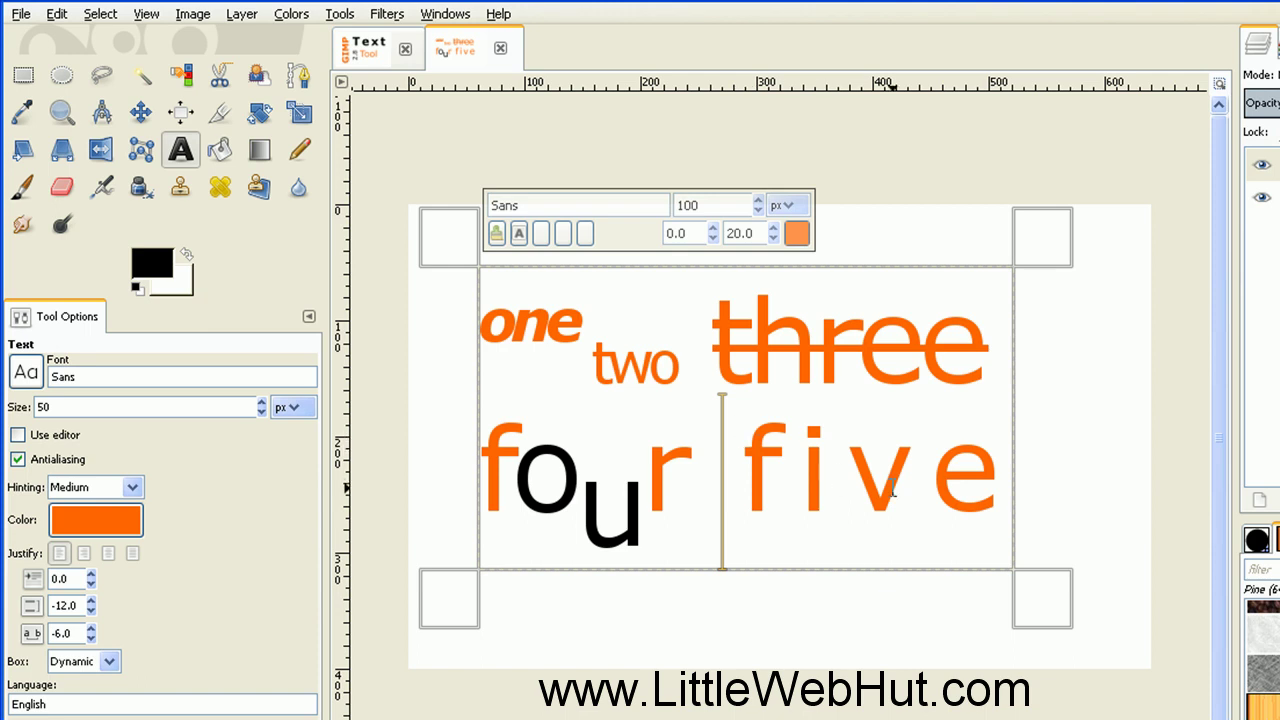
Clear the custom styling from the whole text "one two three four five"
{"action": "left_click_drag", "start_coordinate": [990, 490], "coordinate": [491, 330]}
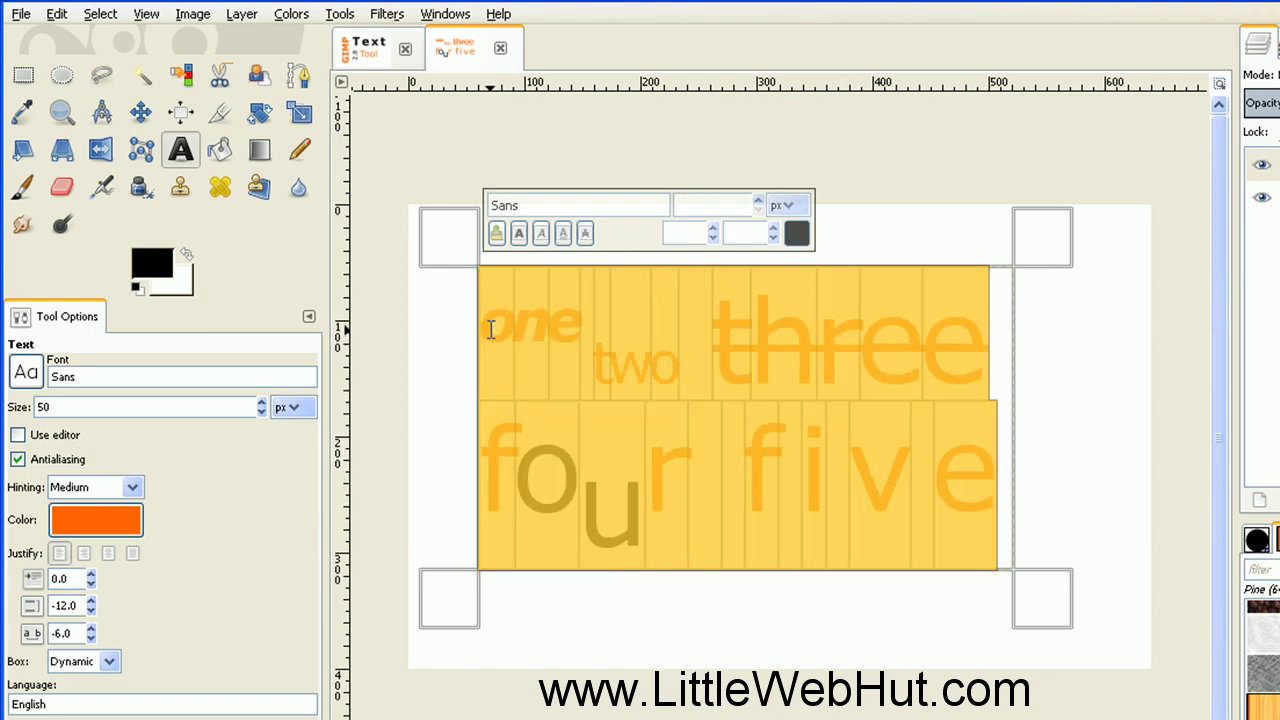
{"action": "left_click", "coordinate": [497, 240]}
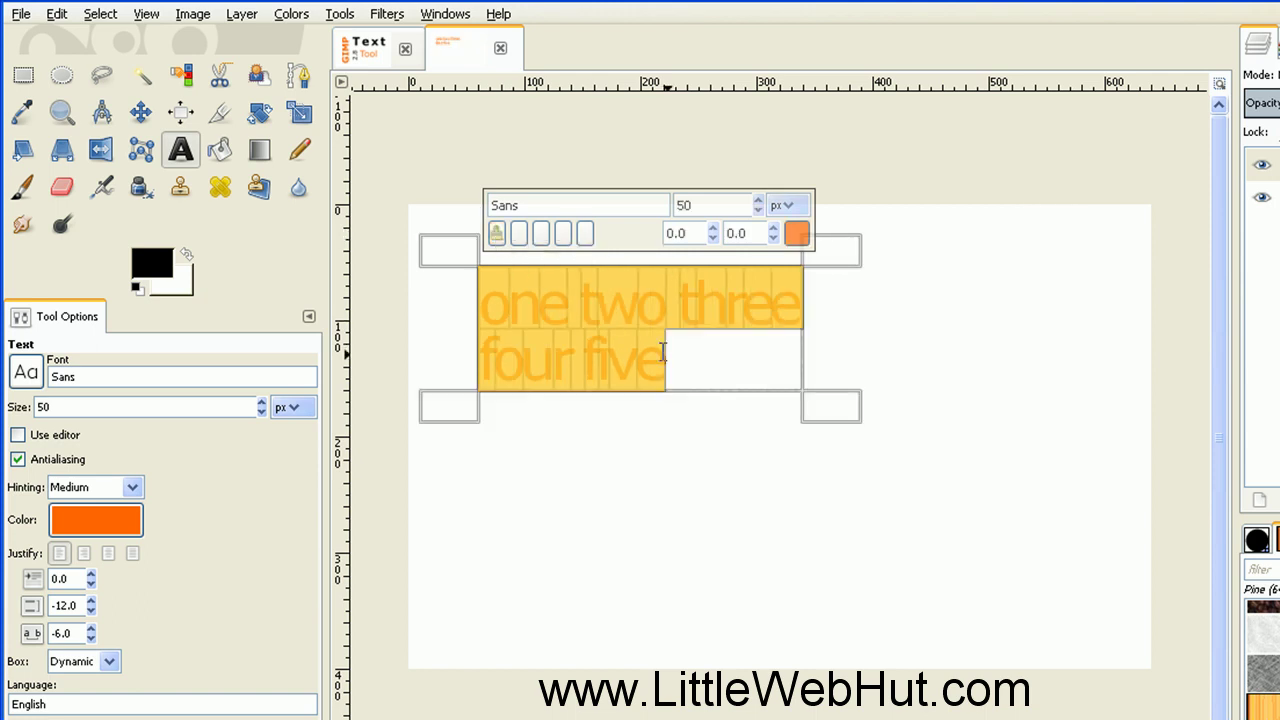
{"action": "left_click", "coordinate": [729, 376]}
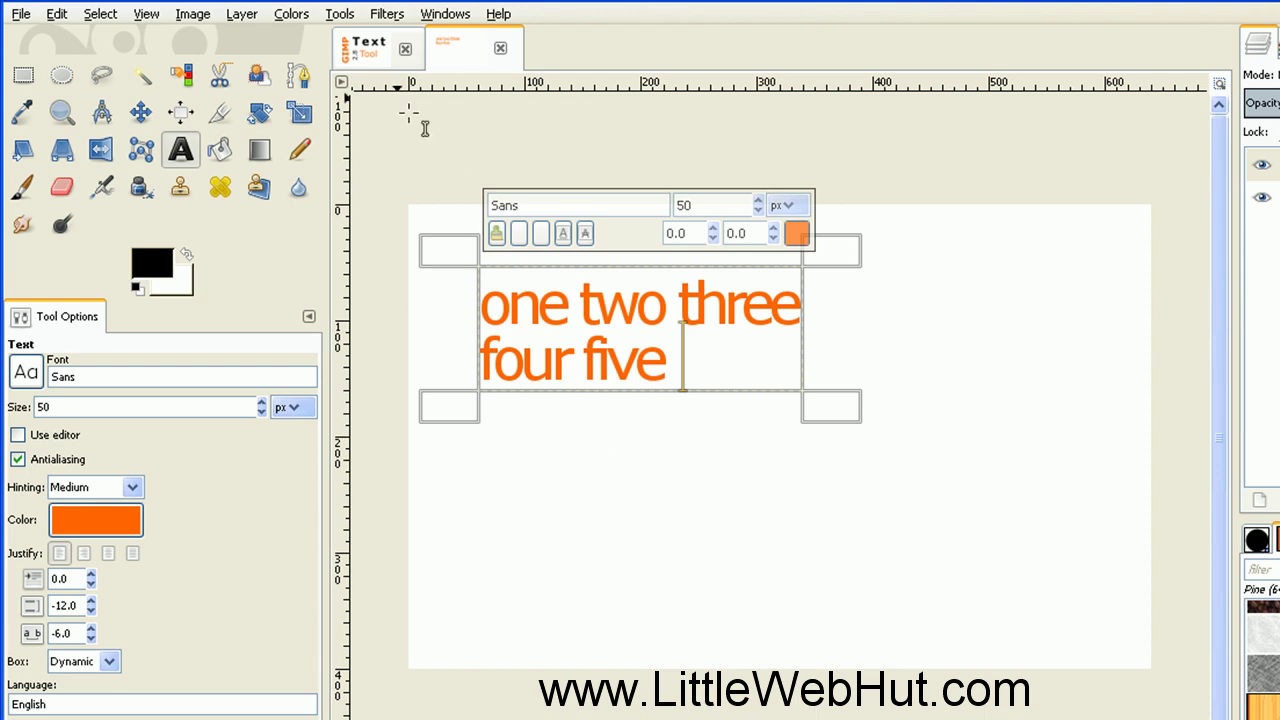
View the finished "GIMP 2.8 Text Tool" sample image, and create a new blank image of 640 × 400 px
{"action": "left_click", "coordinate": [368, 52]}
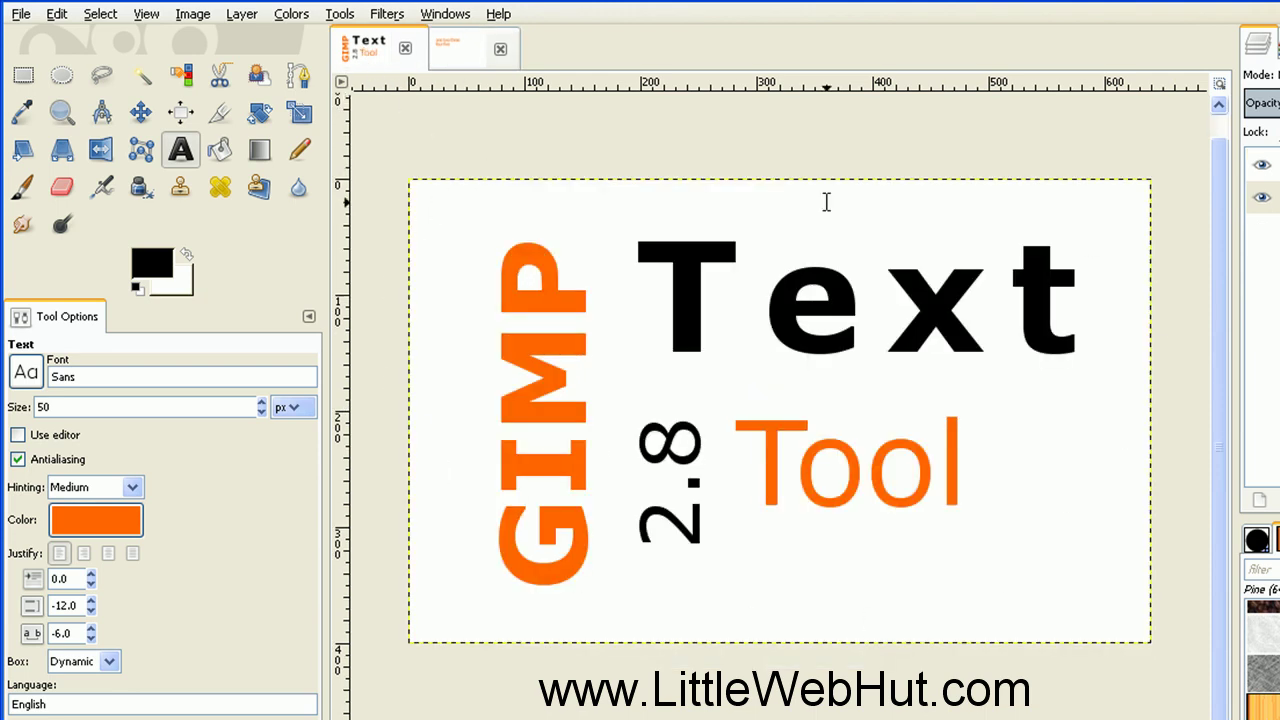
{"action": "left_click", "coordinate": [22, 16]}
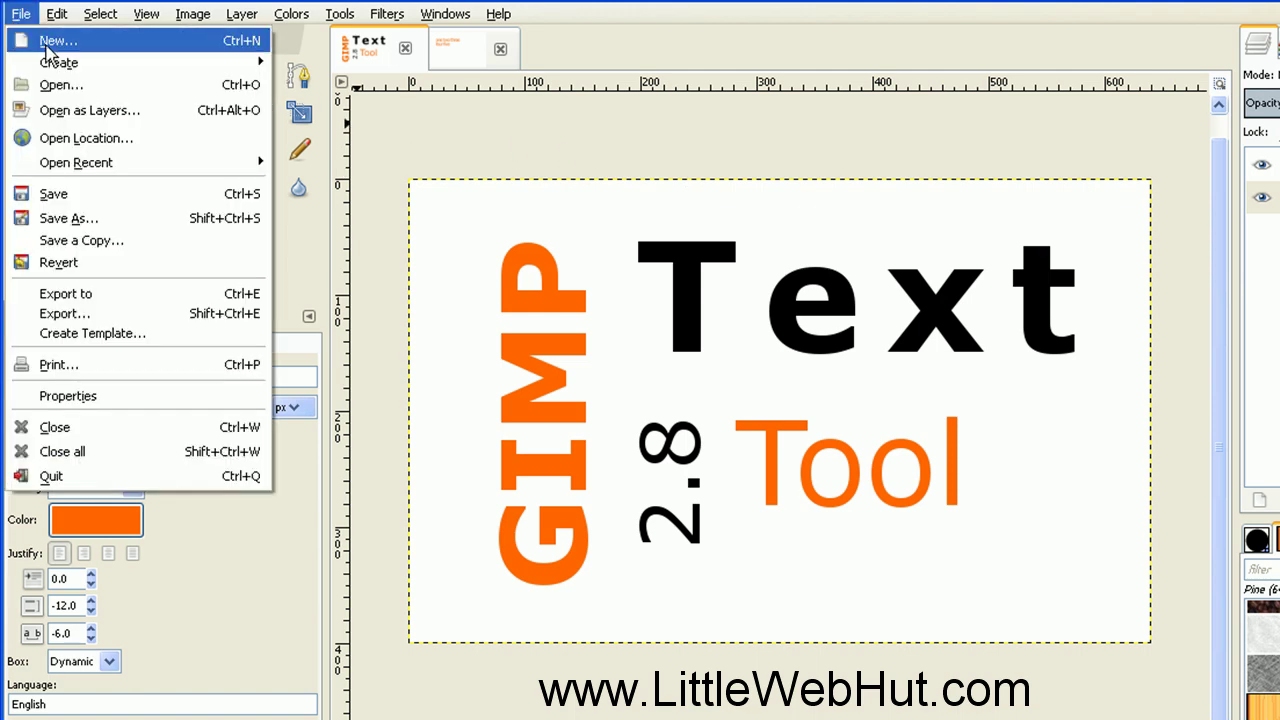
{"action": "left_click", "coordinate": [46, 50]}
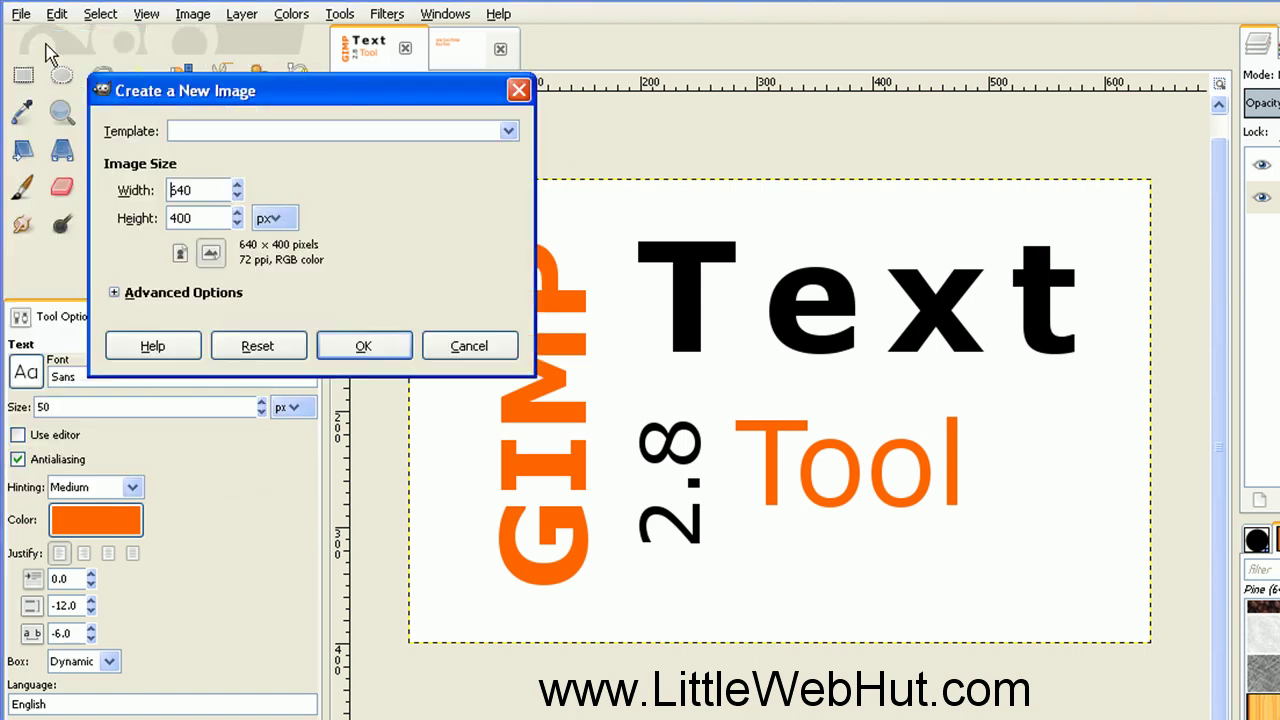
{"action": "left_click", "coordinate": [362, 346]}
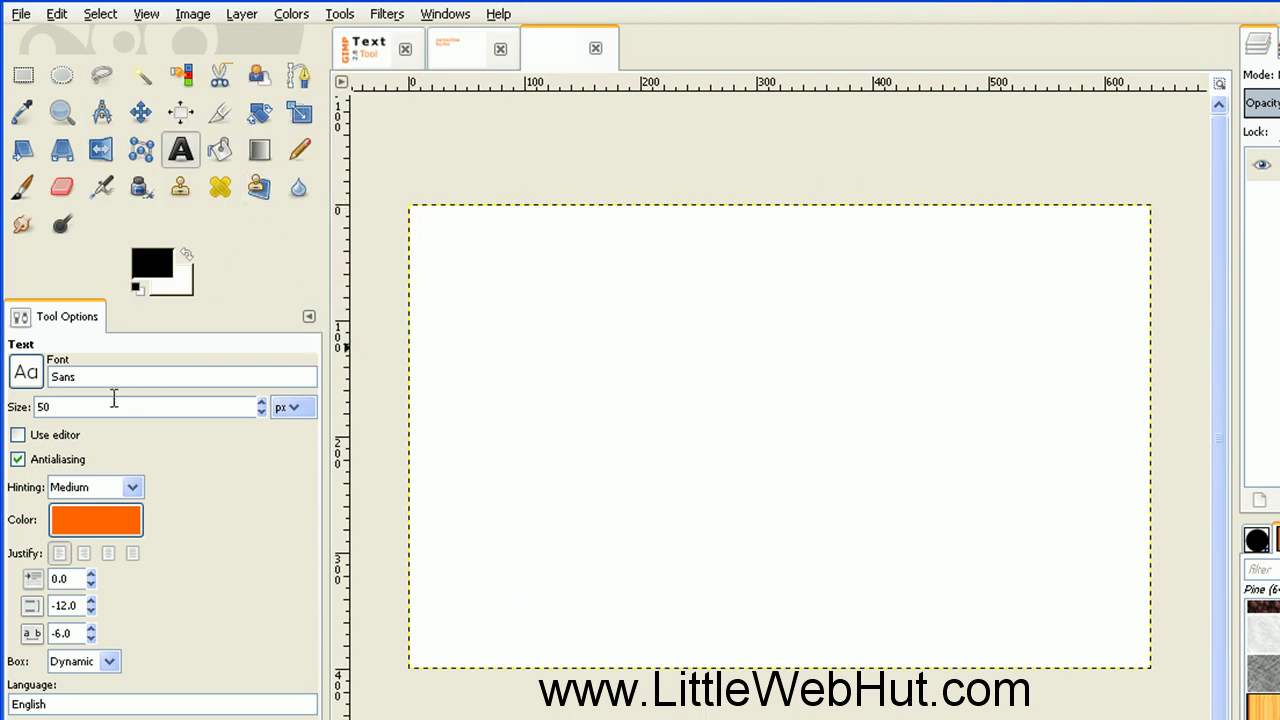
Add black 100 px Sans text to the blank image, with "GIMP" on the first line and an indented "2.8" on the second
{"action": "left_click_drag", "start_coordinate": [80, 405], "coordinate": [38, 408]}
{"action": "type", "text": "100"}
{"action": "left_click", "coordinate": [451, 272]}
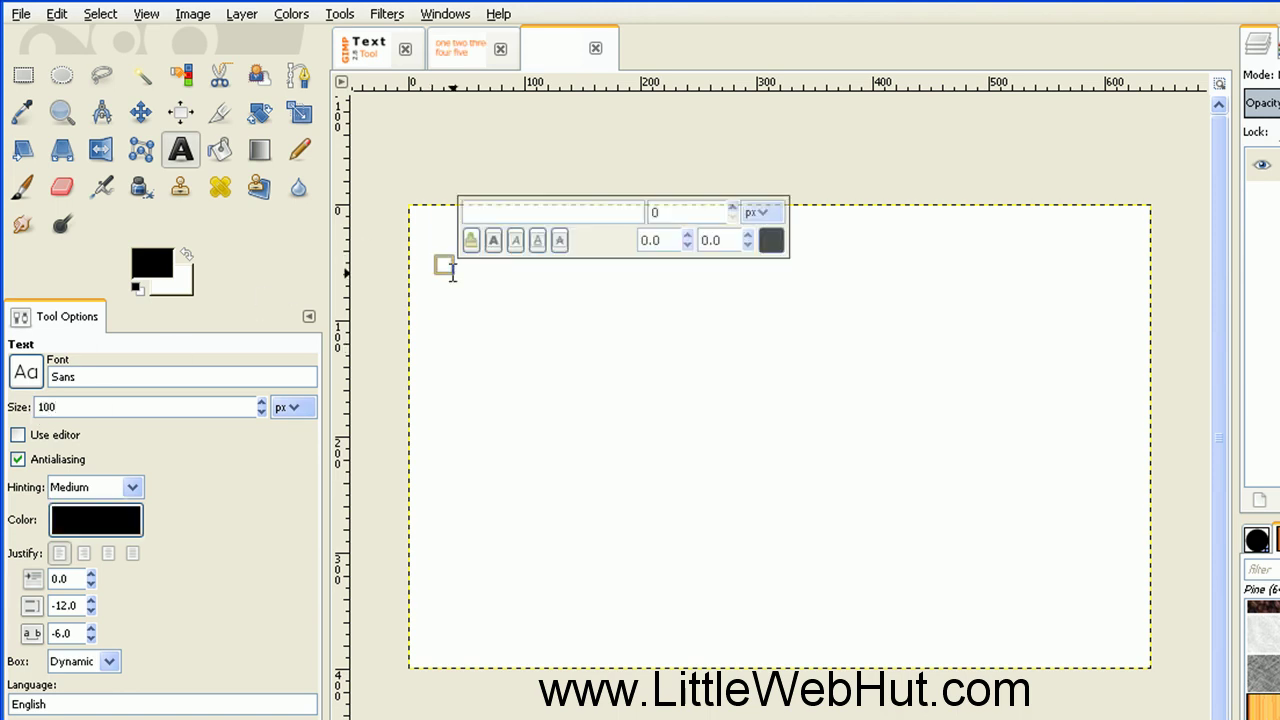
{"action": "type", "text": "GIMP"}
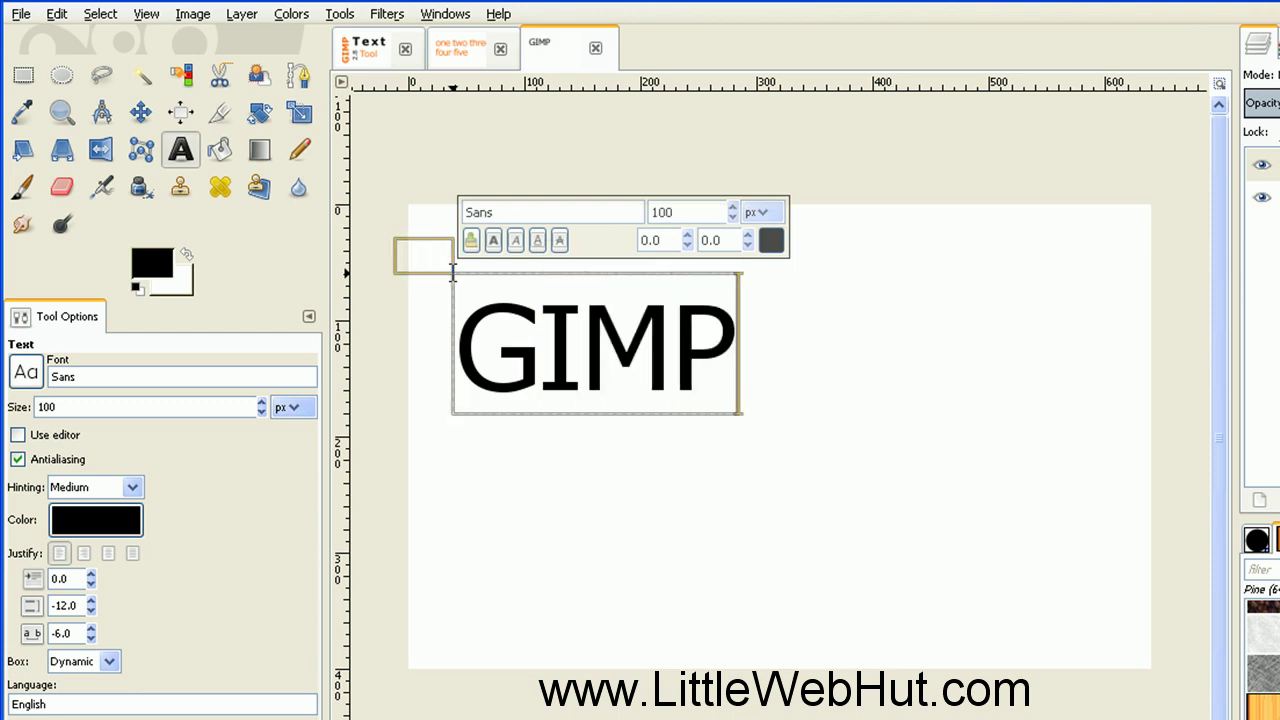
{"action": "key", "text": "Return"}
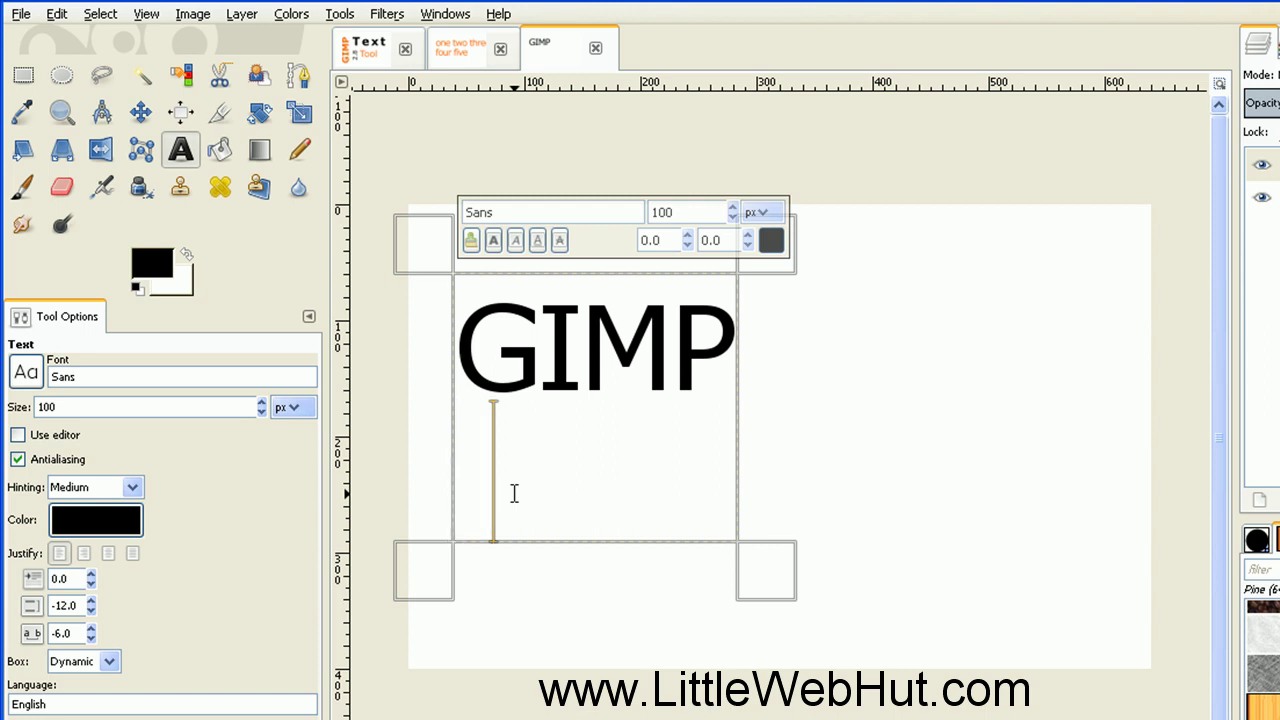
{"action": "type", "text": "2.8"}
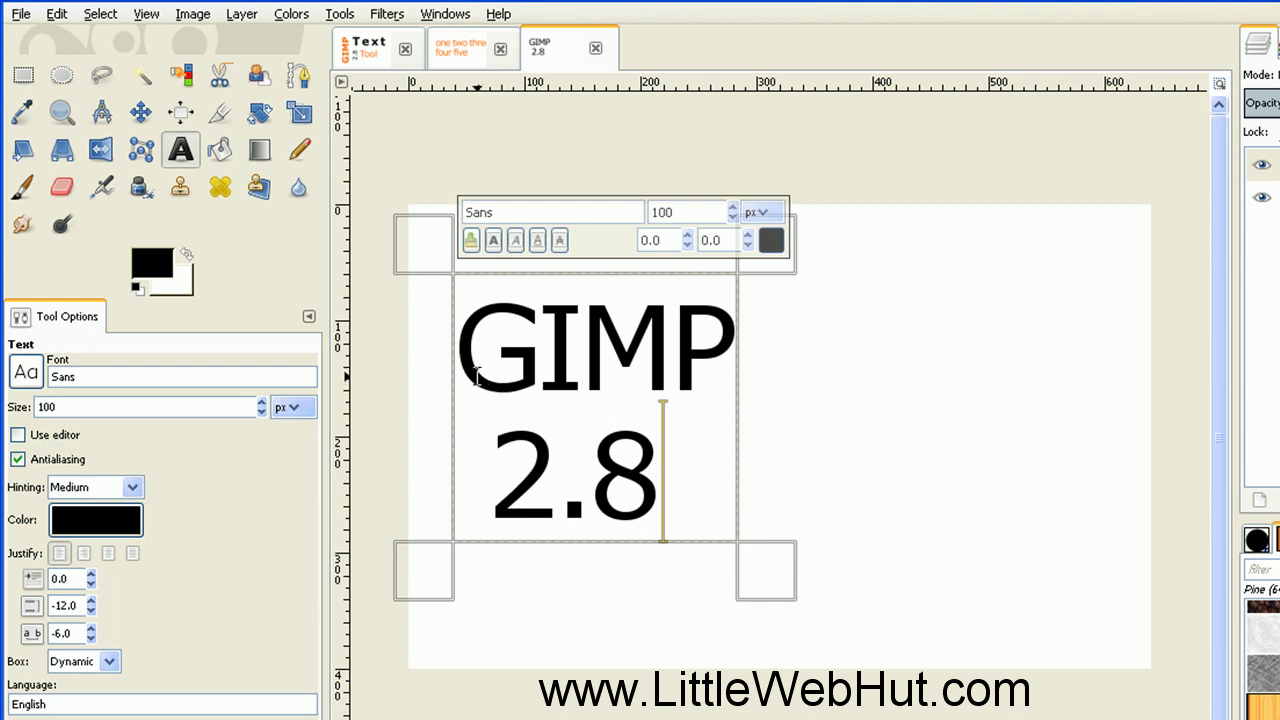
Color the word "GIMP" orange and make it bold
{"action": "left_click_drag", "start_coordinate": [462, 368], "coordinate": [713, 368]}
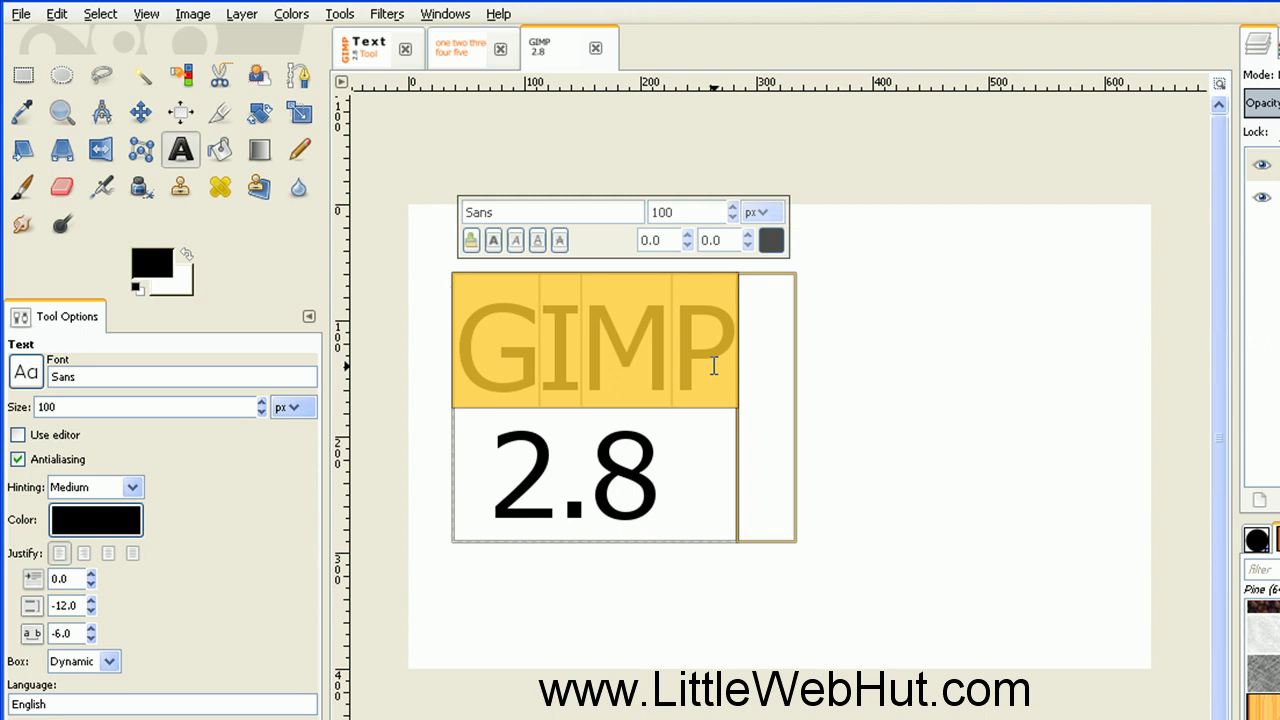
{"action": "left_click", "coordinate": [771, 240]}
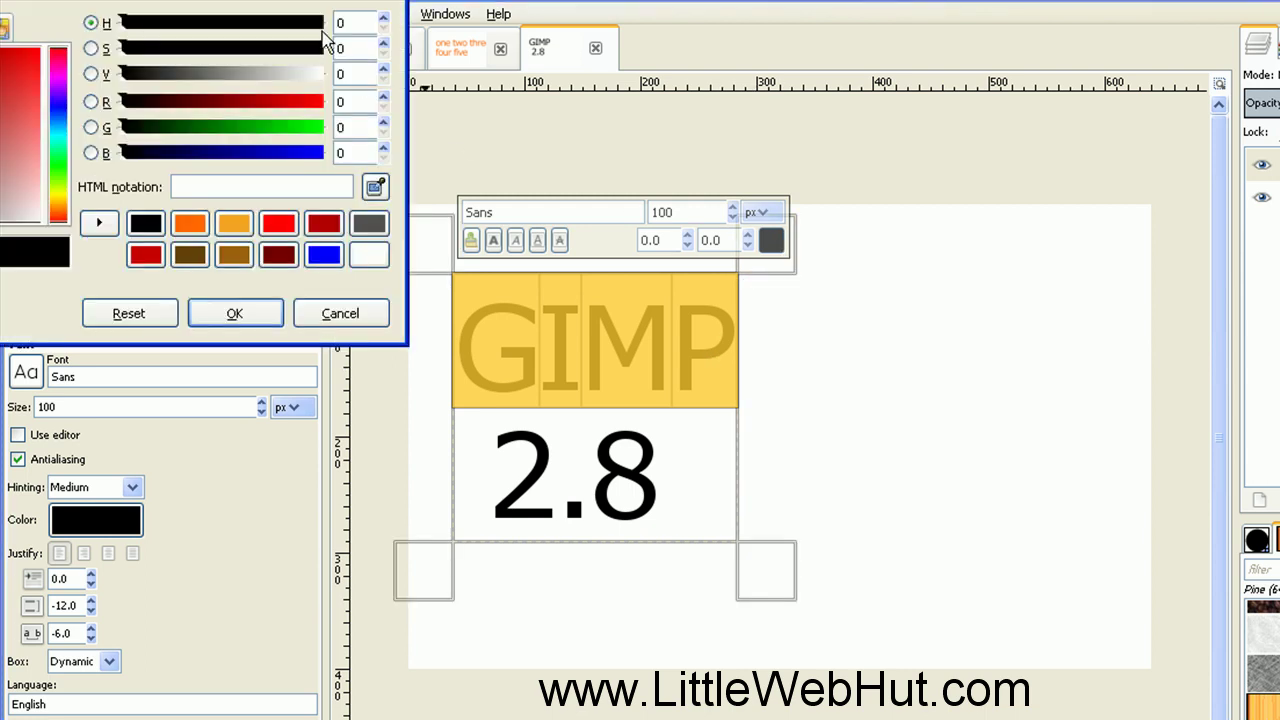
{"action": "left_click_drag", "start_coordinate": [449, 49], "coordinate": [497, 43]}
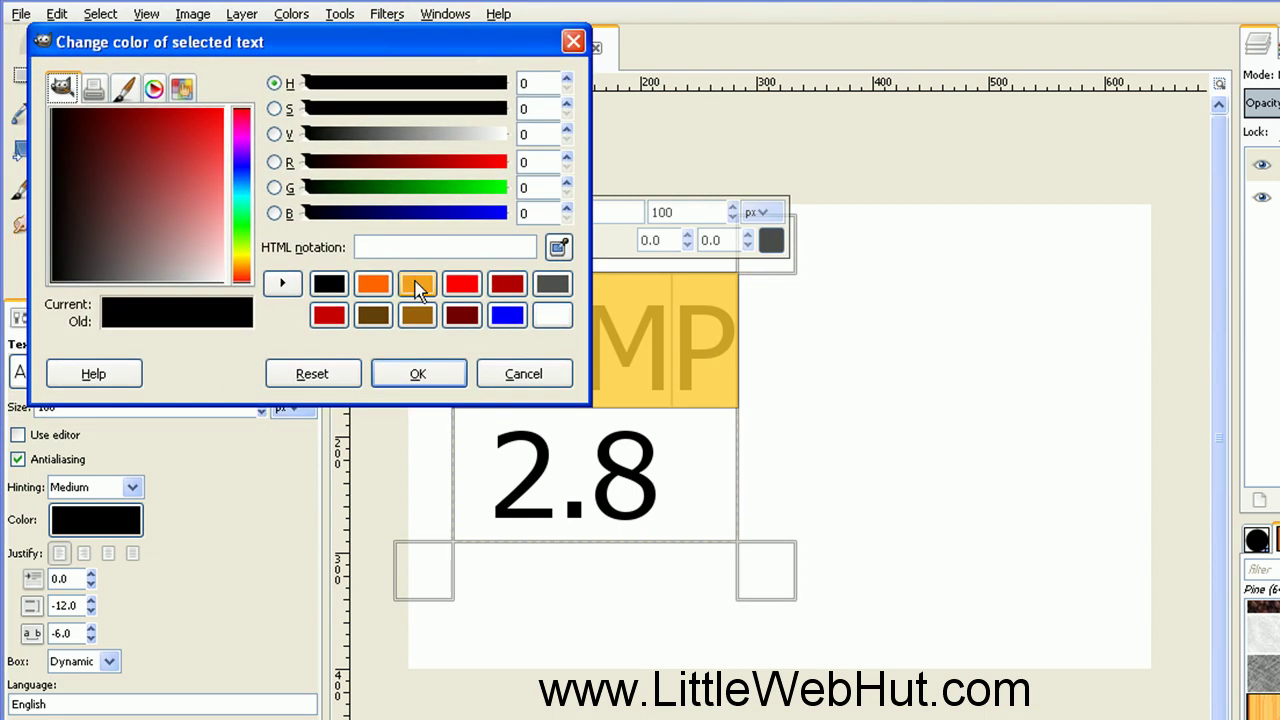
{"action": "left_click", "coordinate": [372, 284]}
{"action": "left_click", "coordinate": [418, 373]}
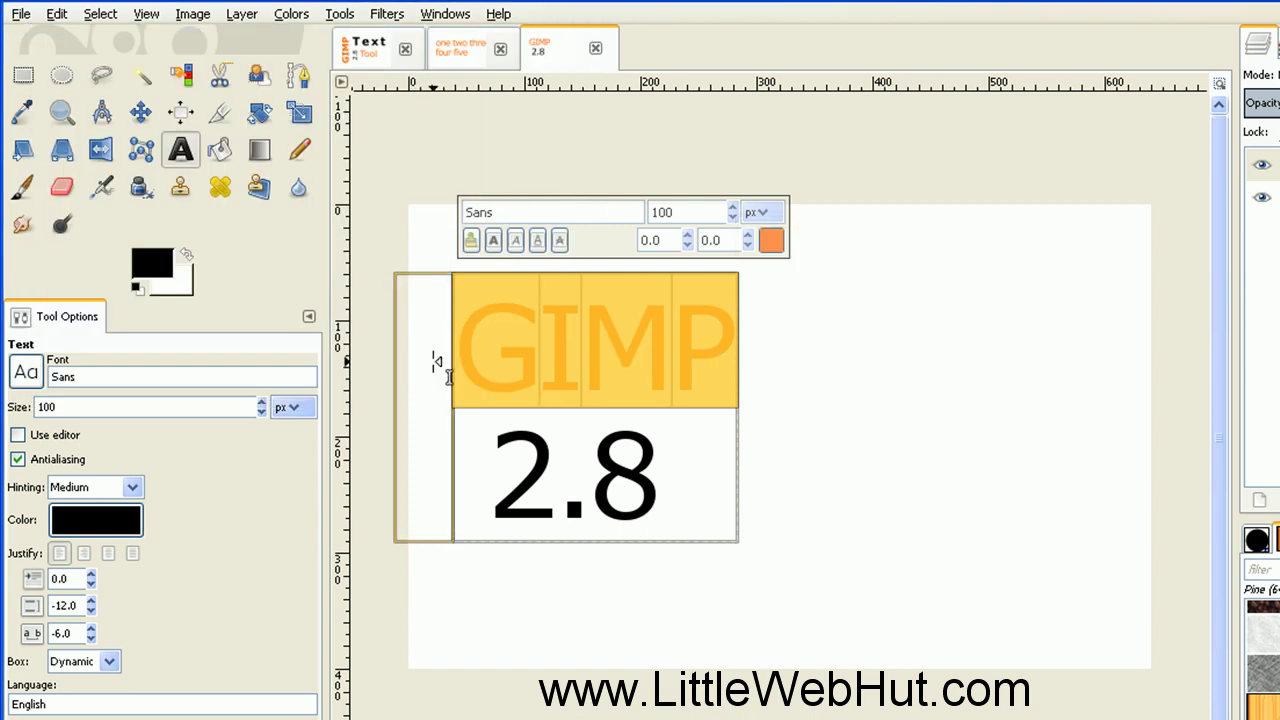
{"action": "left_click", "coordinate": [494, 244]}
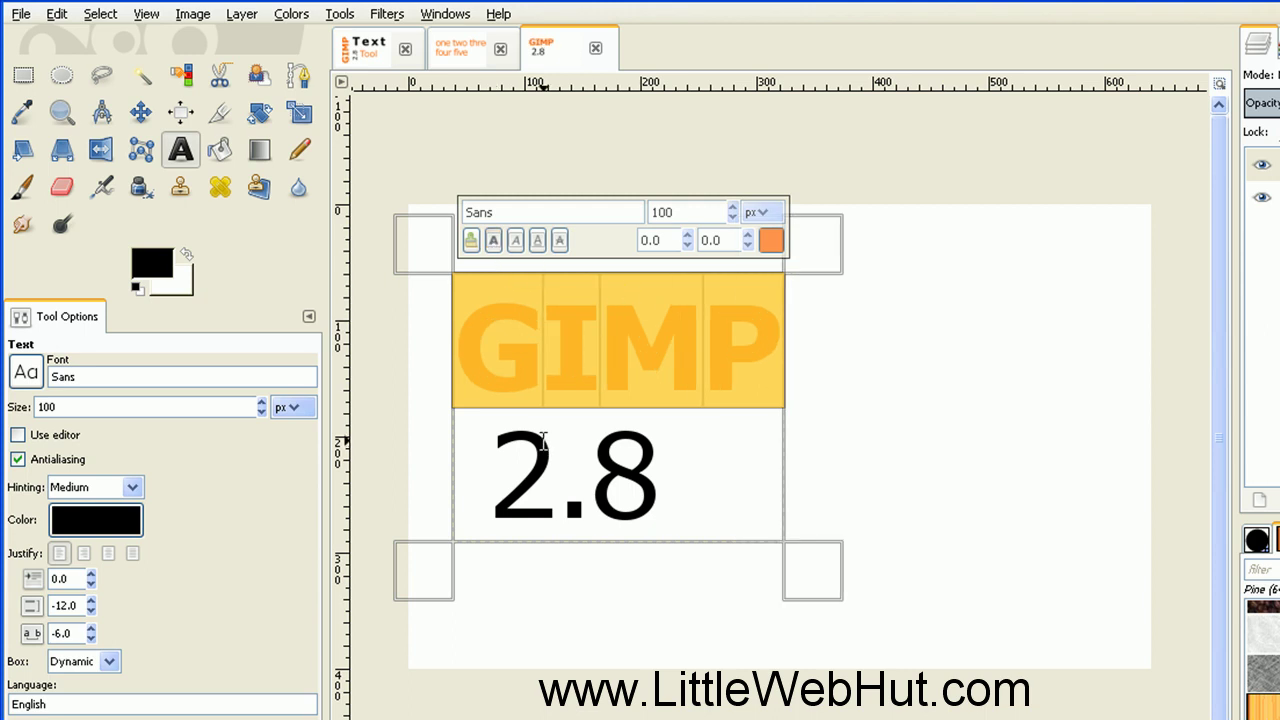
Set the font size of "2.8" to 70 px and raise its baseline to 25.0
{"action": "left_click_drag", "start_coordinate": [490, 474], "coordinate": [645, 483]}
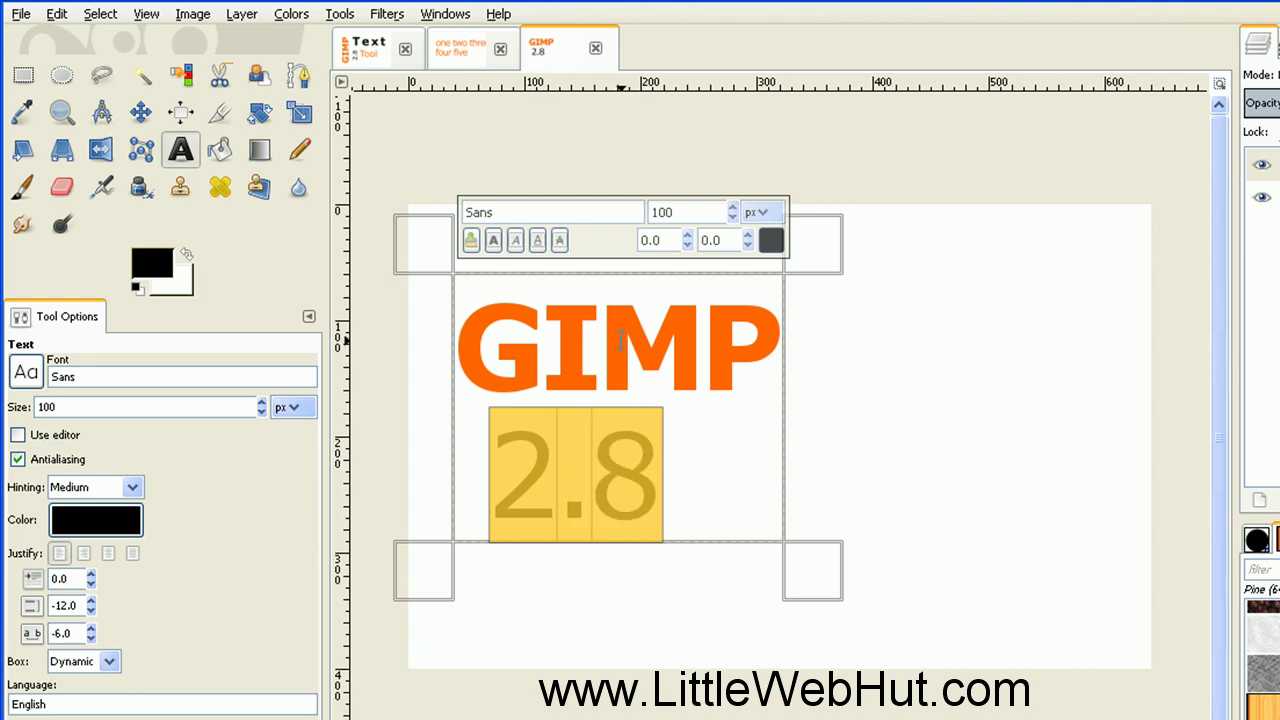
{"action": "double_click", "coordinate": [663, 211]}
{"action": "type", "text": "70"}
{"action": "key", "text": "Return"}
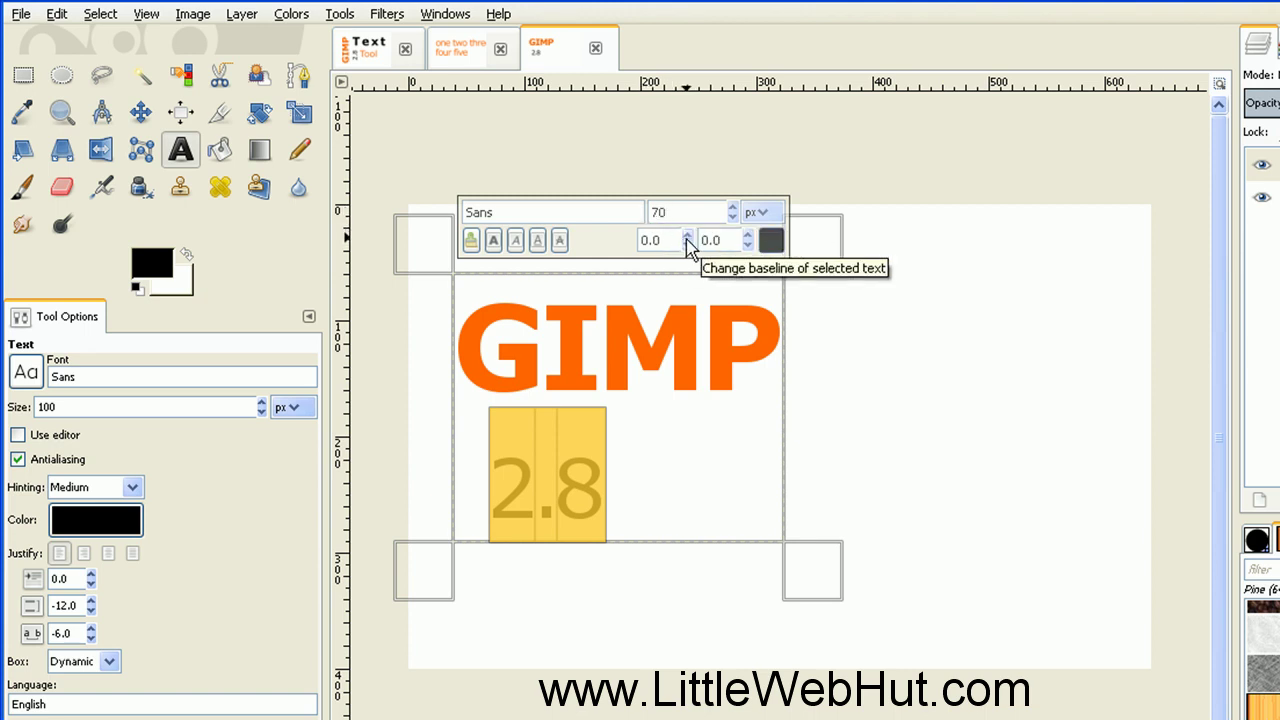
{"action": "left_click", "coordinate": [687, 236]}
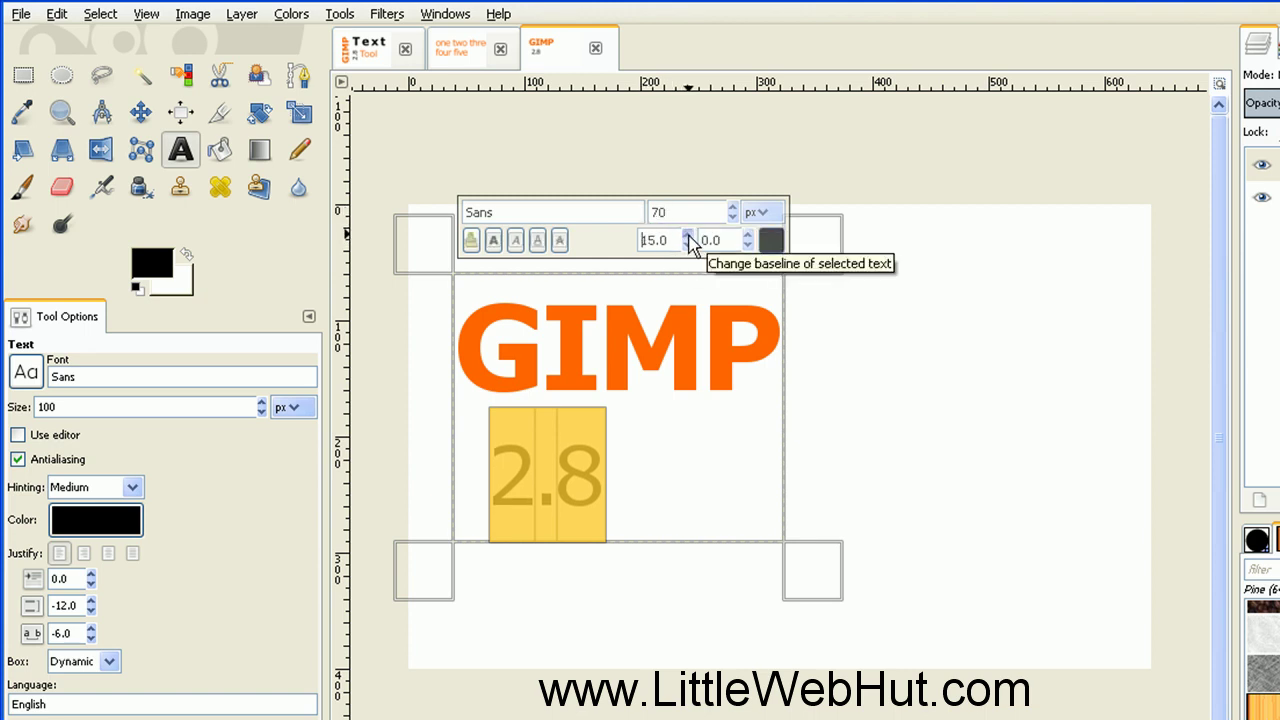
{"action": "left_click", "coordinate": [687, 236]}
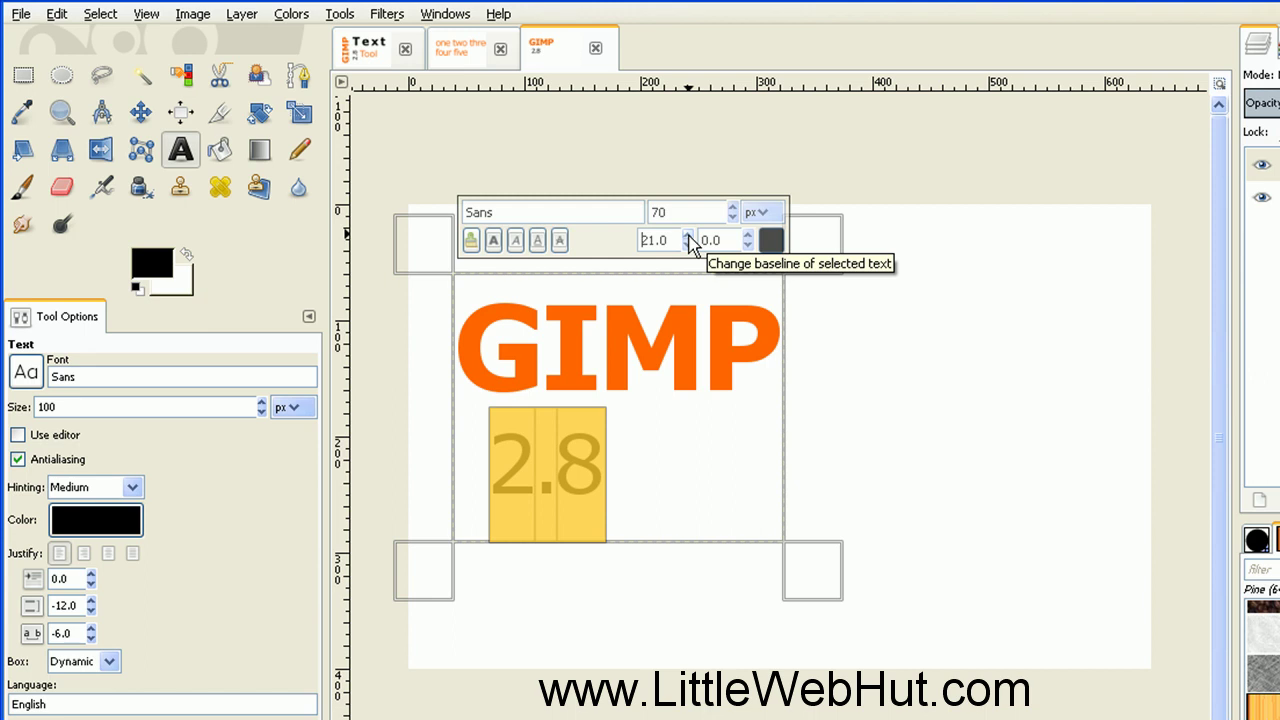
{"action": "left_click", "coordinate": [687, 236]}
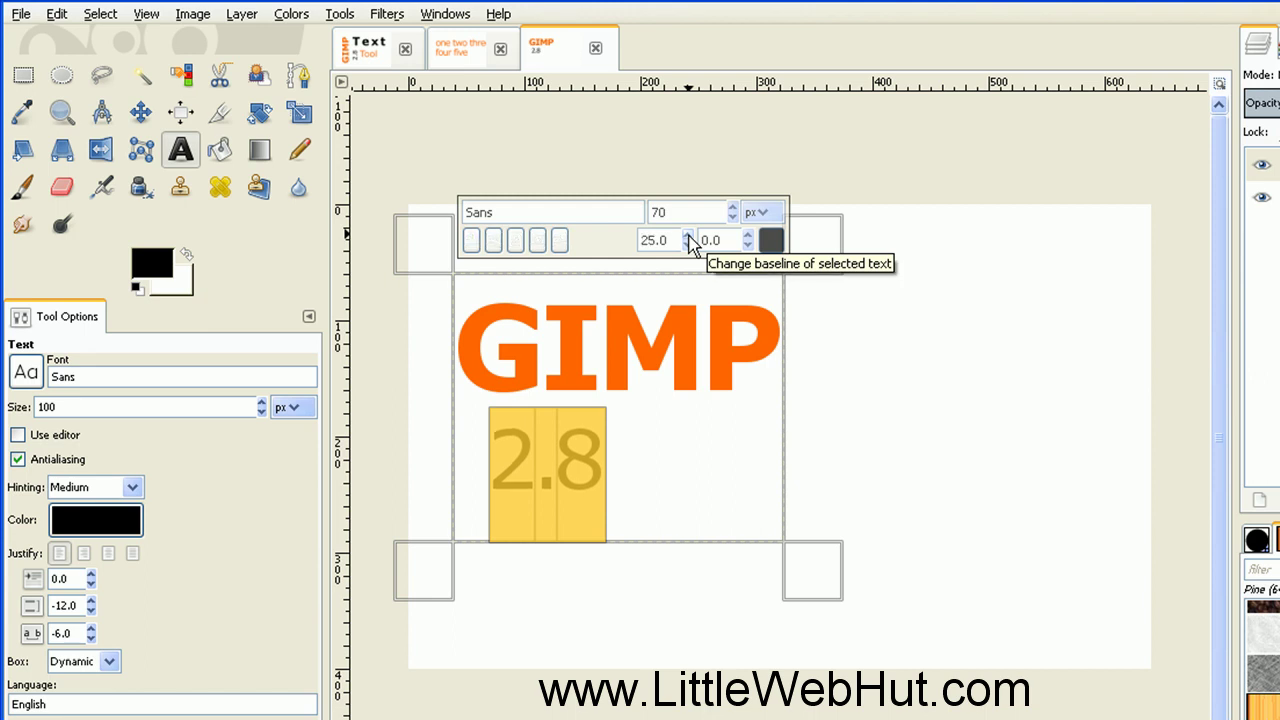
{"action": "left_click", "coordinate": [633, 481]}
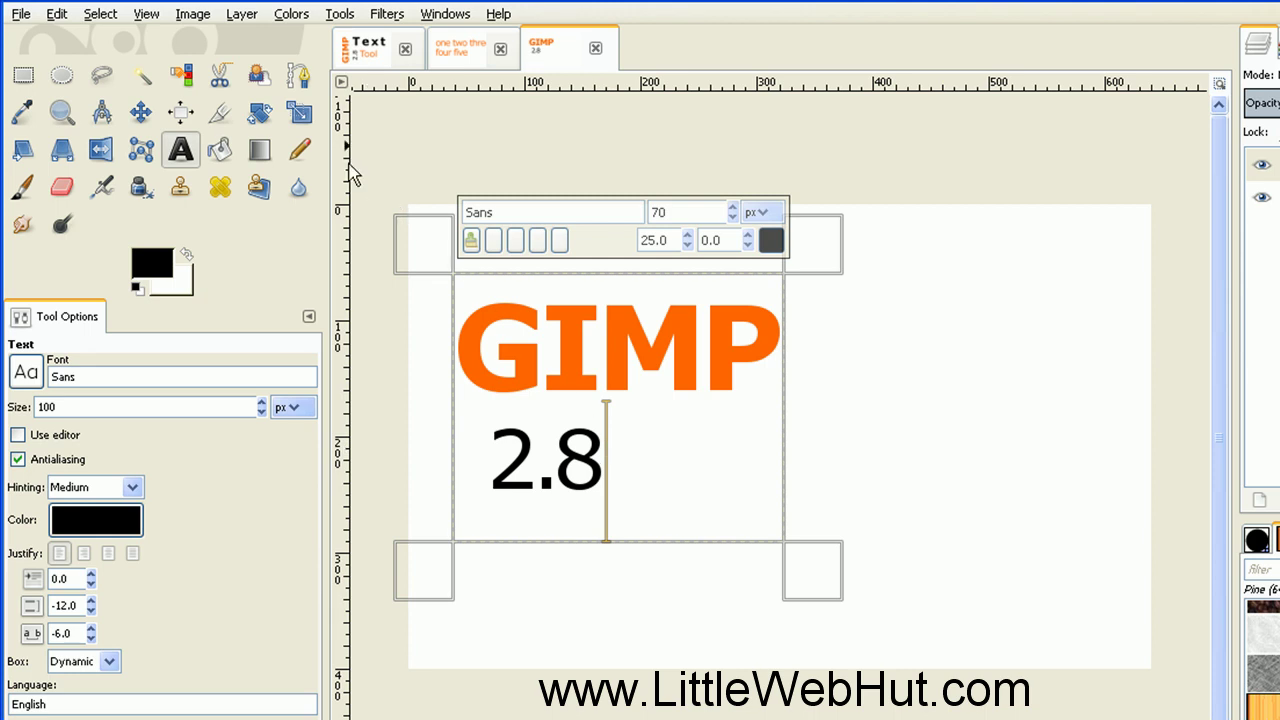
Rotate the "GIMP 2.8" text layer by -90° and move it close to the canvas's left edge
{"action": "left_click", "coordinate": [257, 114]}
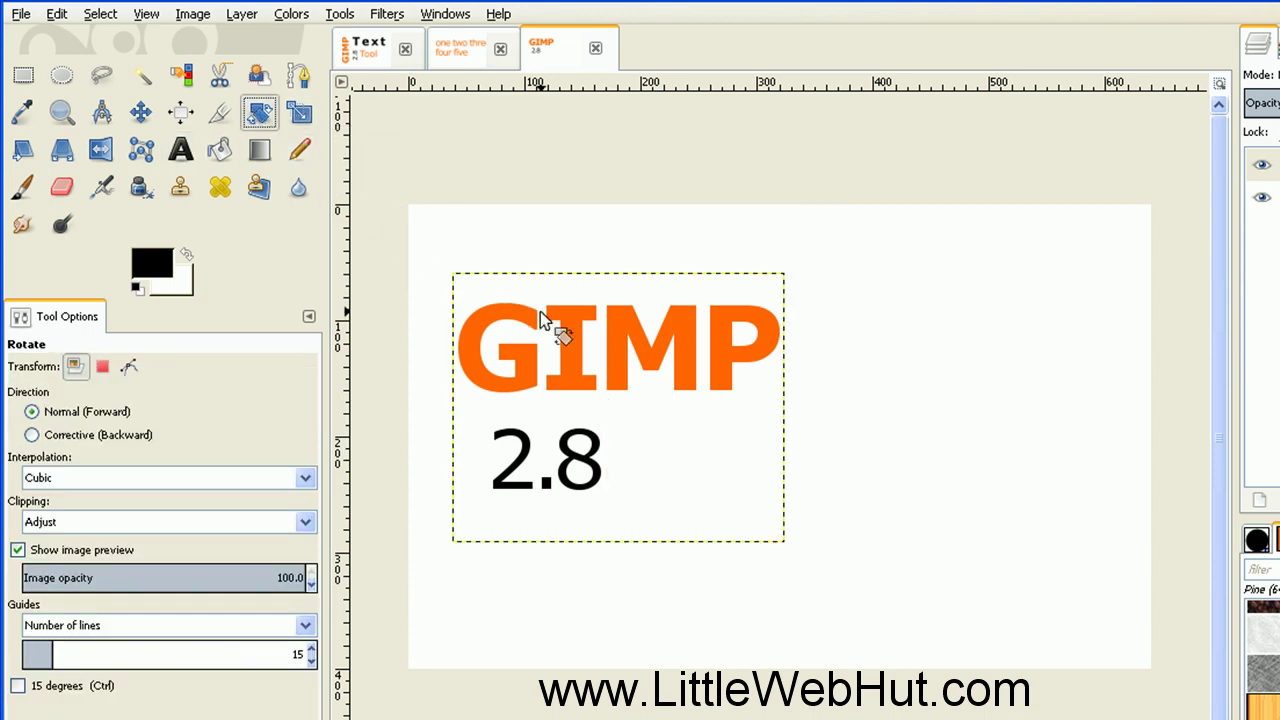
{"action": "left_click", "coordinate": [572, 350]}
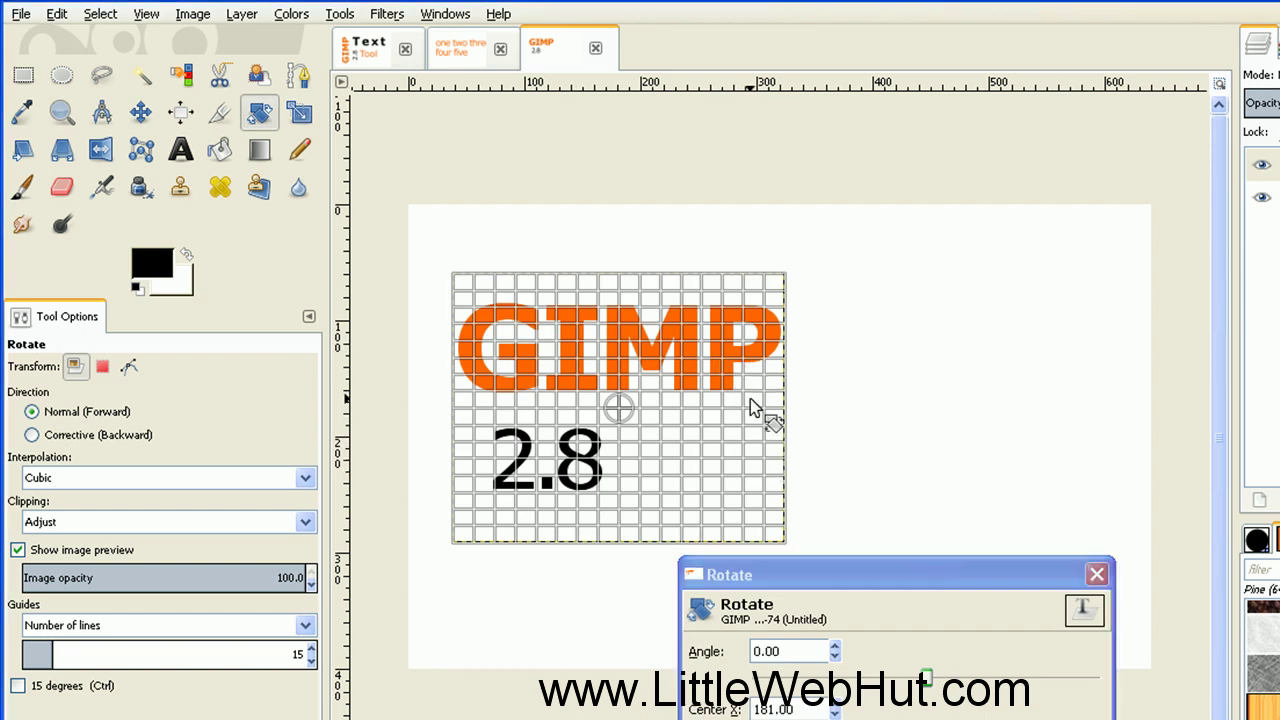
{"action": "left_click_drag", "start_coordinate": [743, 396], "coordinate": [671, 312]}
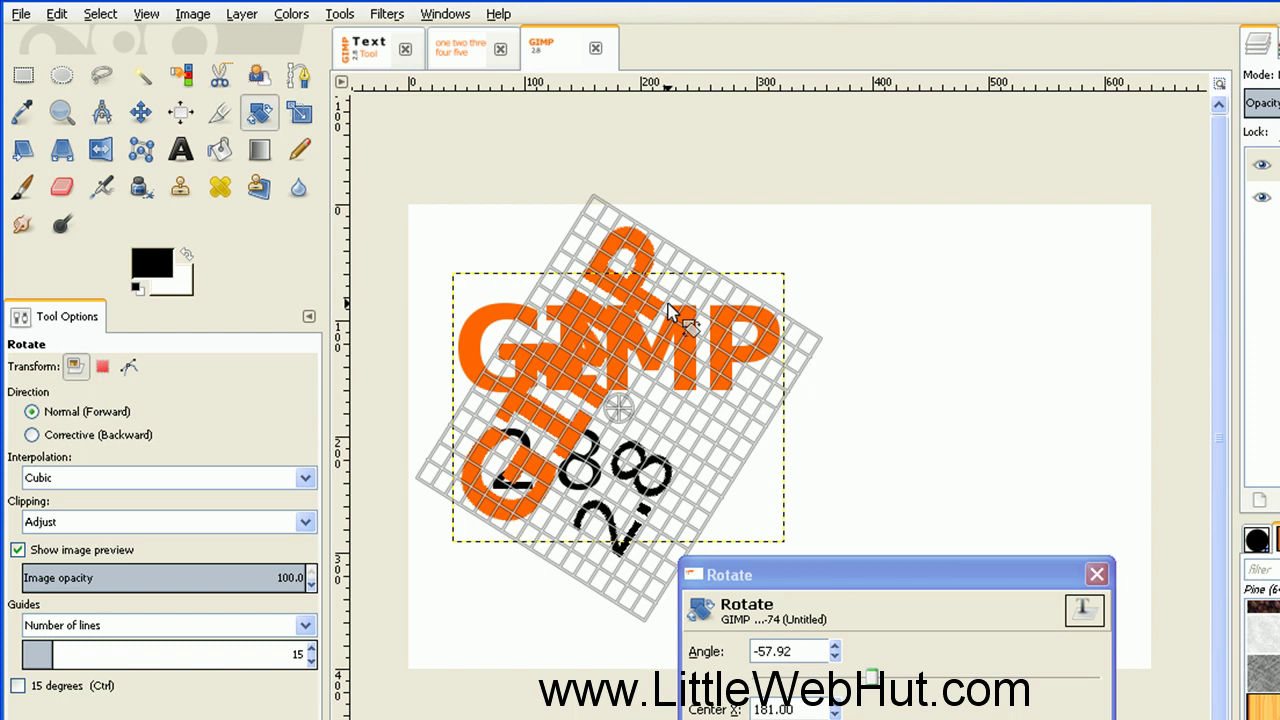
{"action": "left_click_drag", "start_coordinate": [671, 312], "coordinate": [588, 297]}
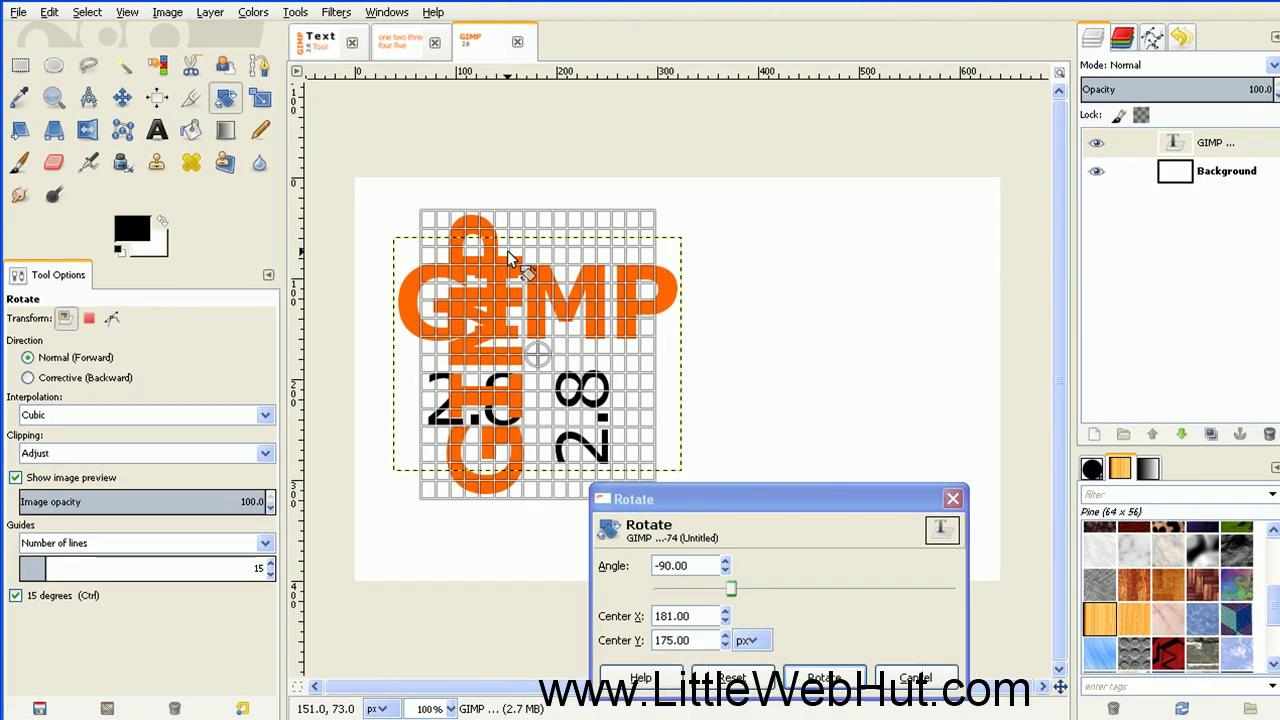
{"action": "left_click_drag", "start_coordinate": [510, 258], "coordinate": [535, 262]}
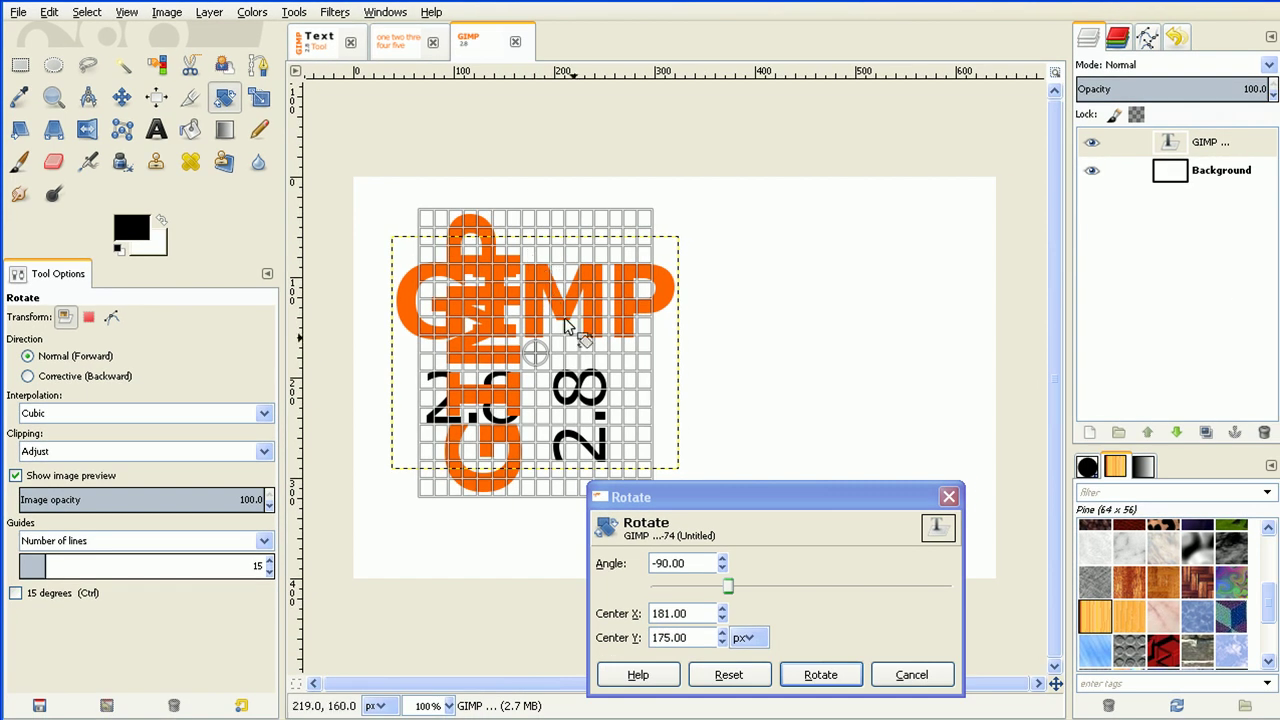
{"action": "left_click", "coordinate": [836, 681]}
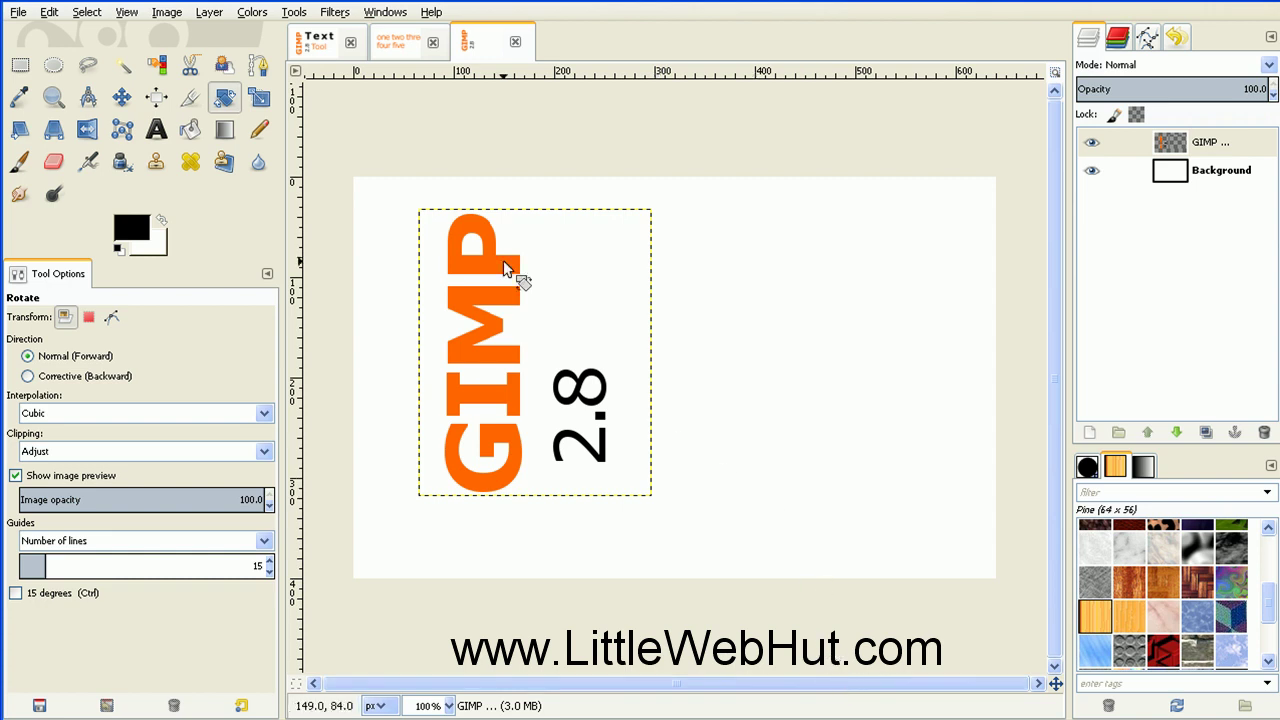
{"action": "left_click", "coordinate": [121, 96]}
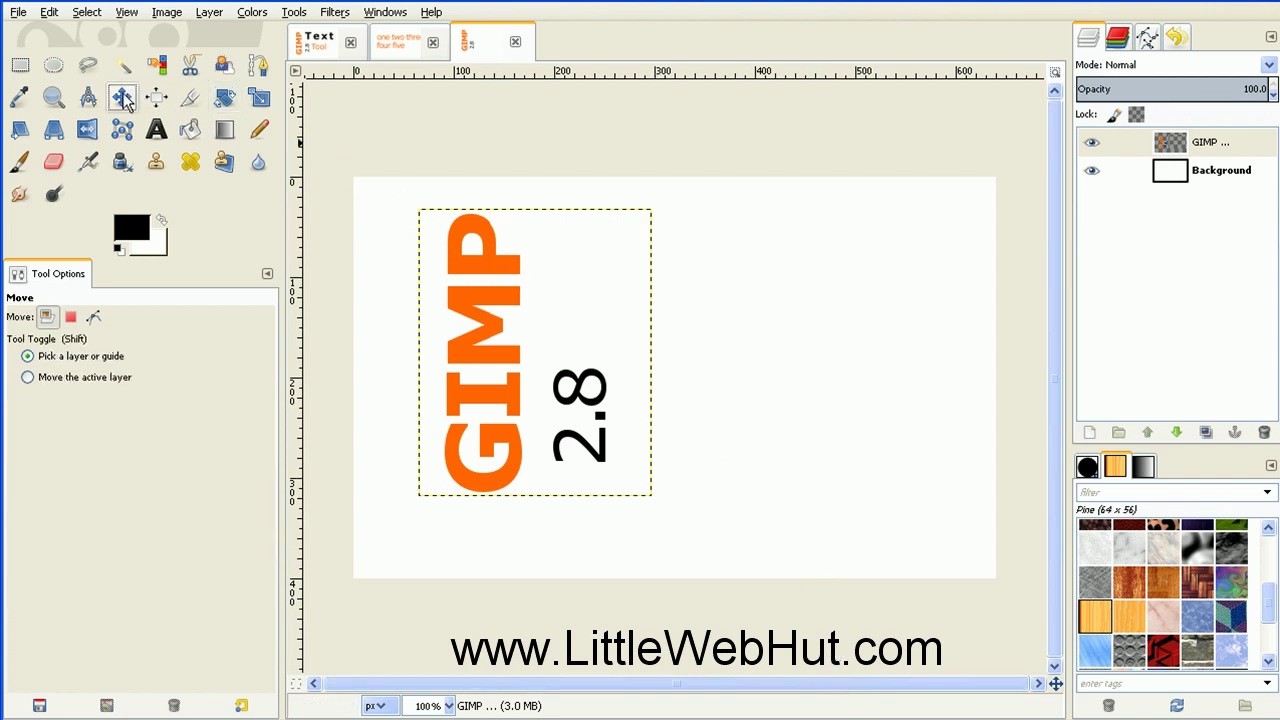
{"action": "left_click_drag", "start_coordinate": [515, 395], "coordinate": [457, 424]}
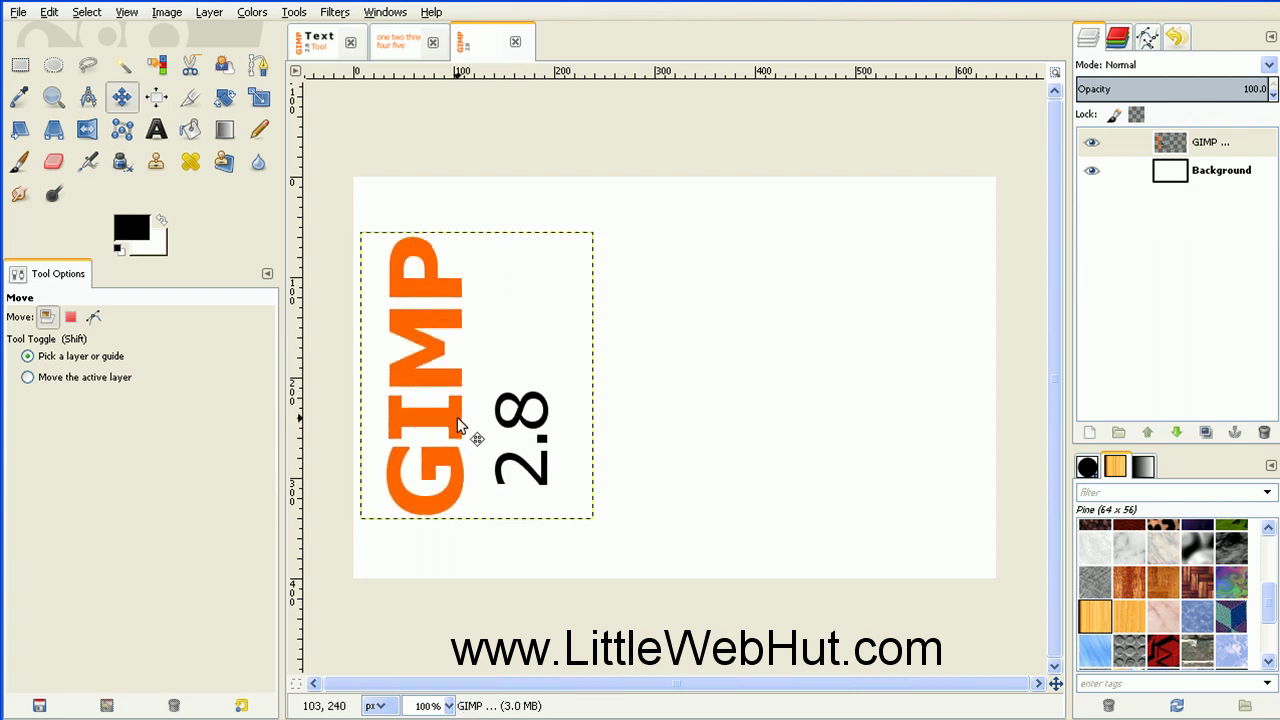
Add a new black 100 px Sans text layer beside the rotated text, with "Text" on the first line and "Tool" on the second
{"action": "left_click", "coordinate": [156, 129]}
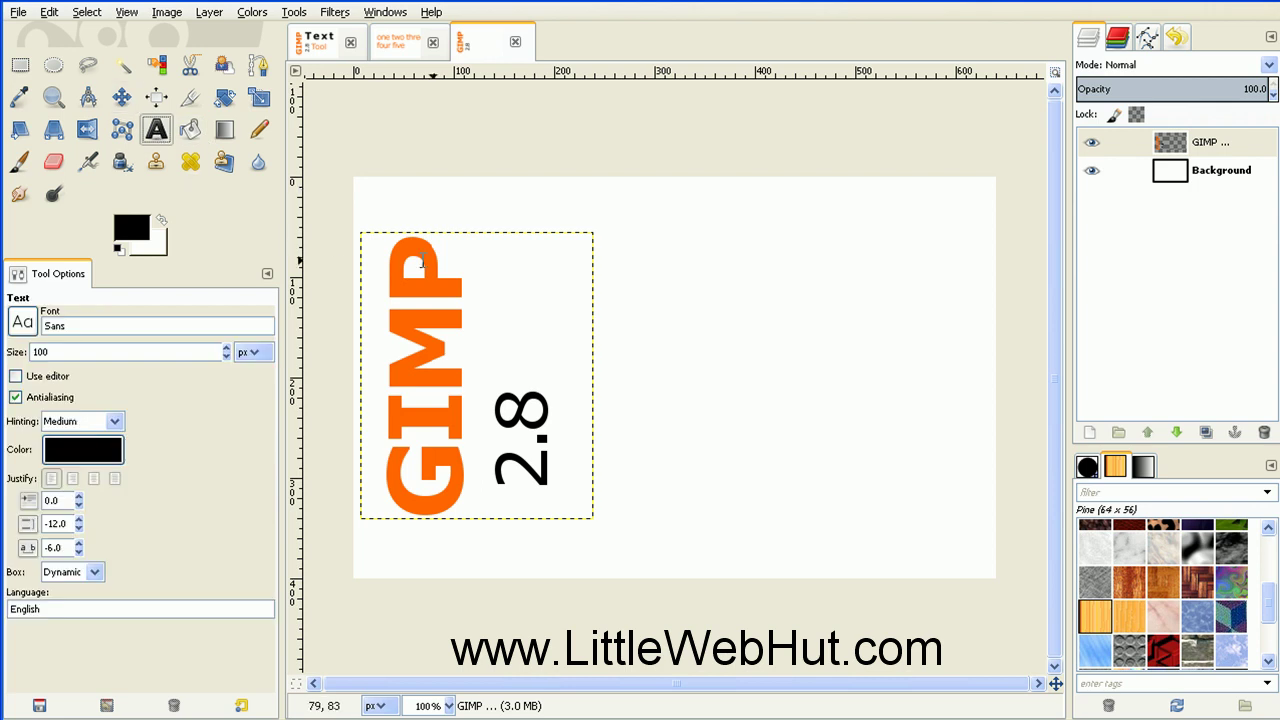
{"action": "left_click", "coordinate": [600, 248]}
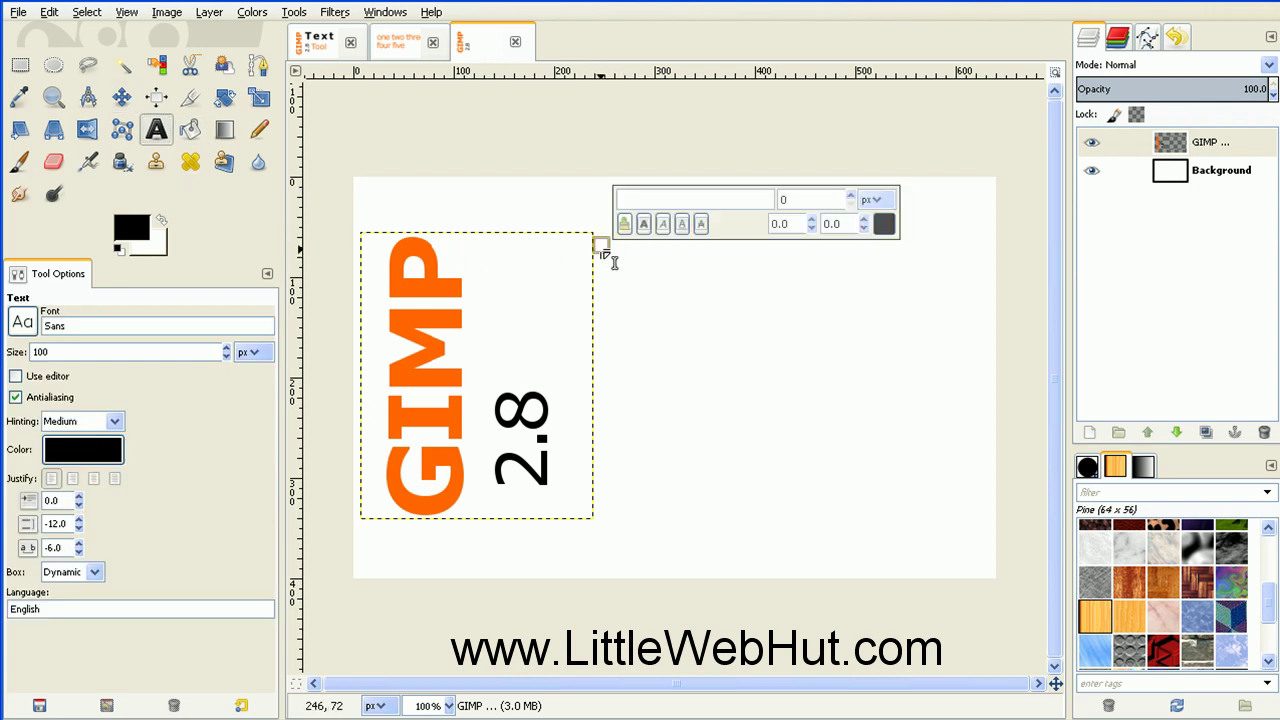
{"action": "type", "text": "Text"}
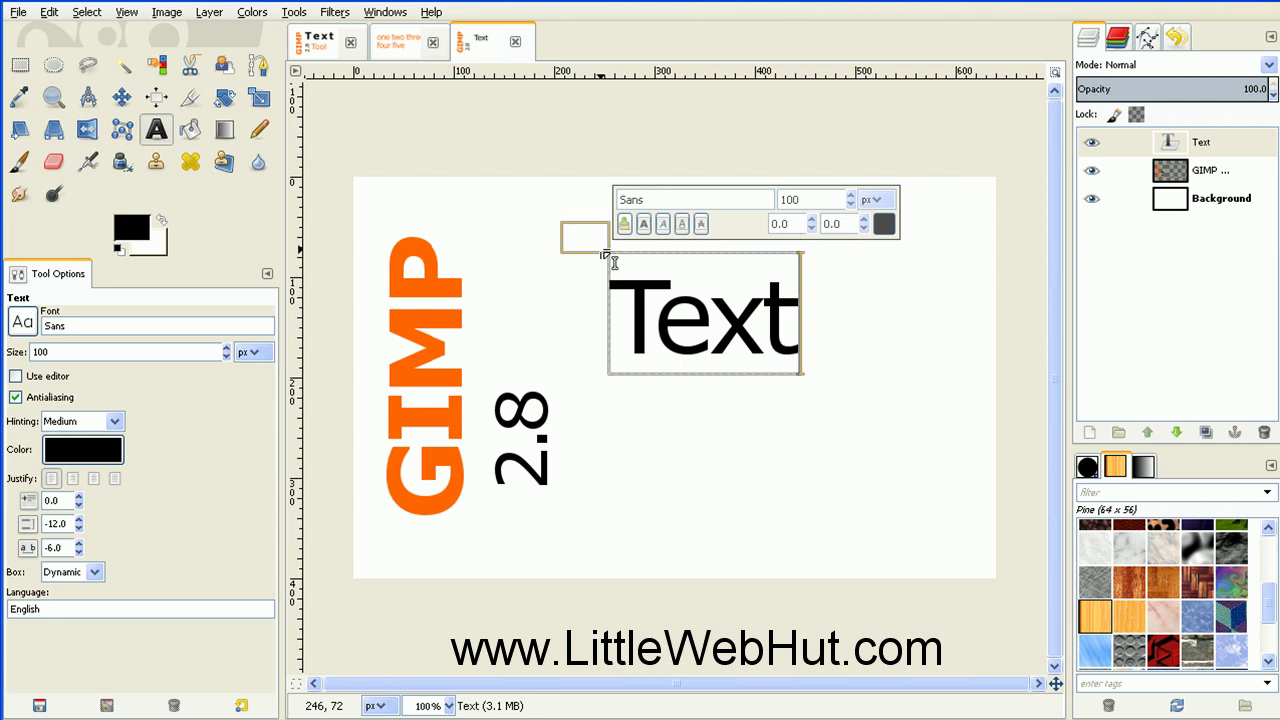
{"action": "key", "text": "Return"}
{"action": "type", "text": "Tool"}
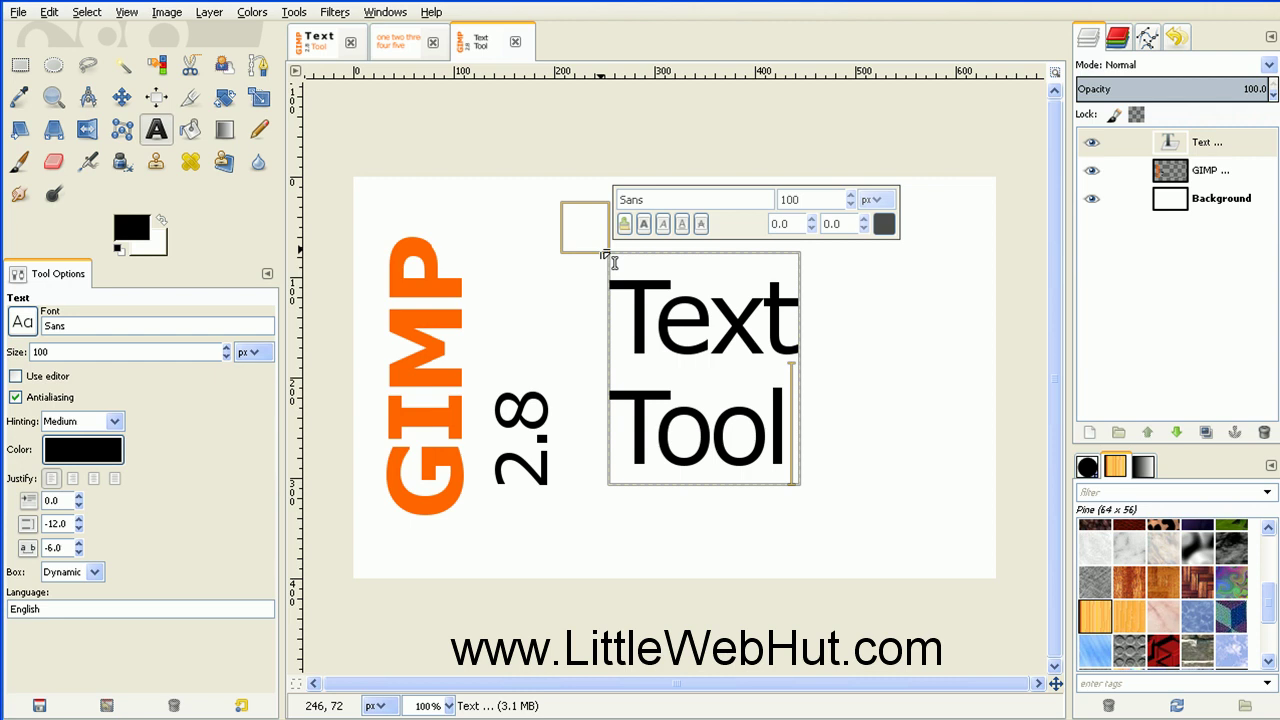
Set the word "Text" to 130 px, make it bold and set its kerning to 20.0
{"action": "left_click", "coordinate": [618, 294]}
{"action": "left_click_drag", "start_coordinate": [620, 300], "coordinate": [784, 316]}
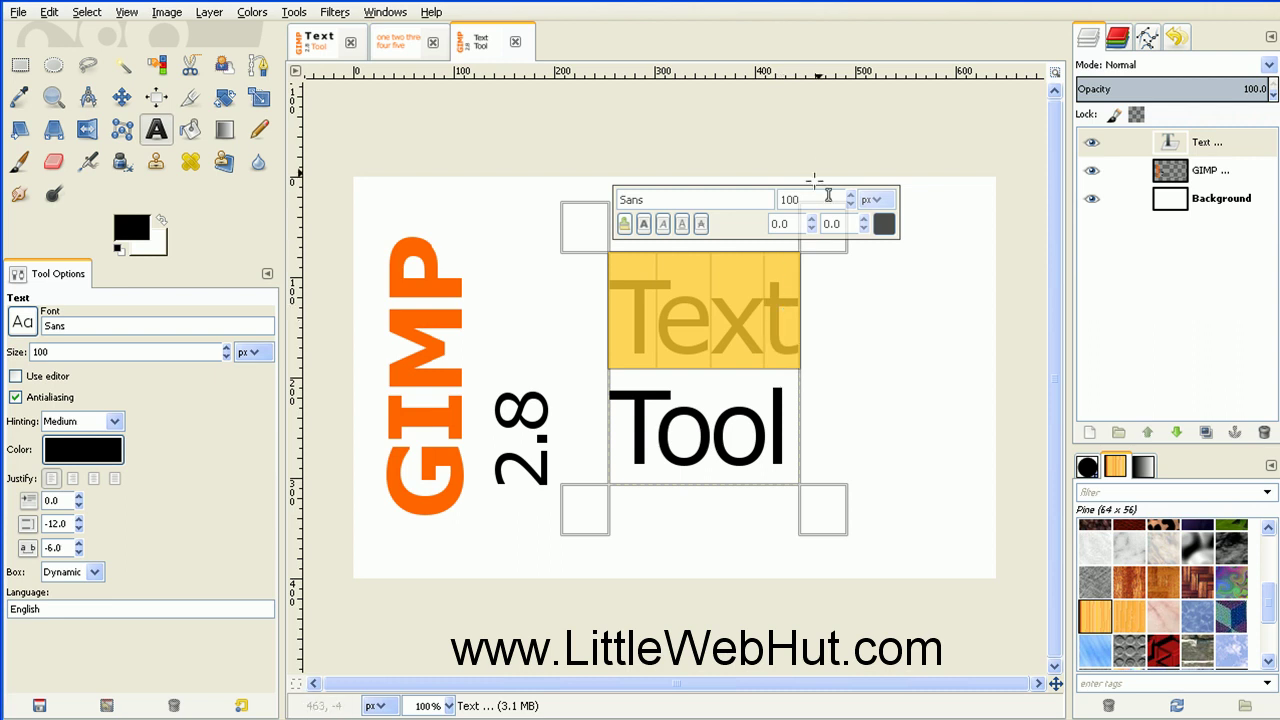
{"action": "double_click", "coordinate": [792, 200]}
{"action": "type", "text": "130"}
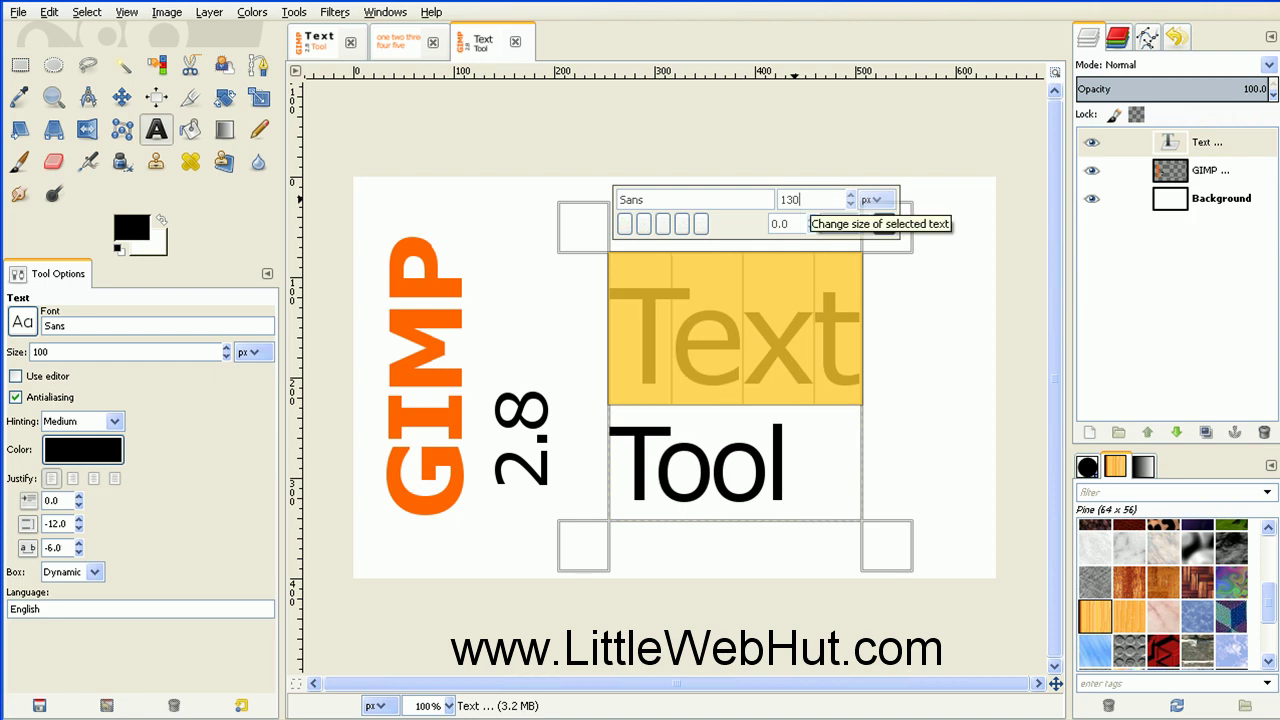
{"action": "left_click", "coordinate": [644, 224]}
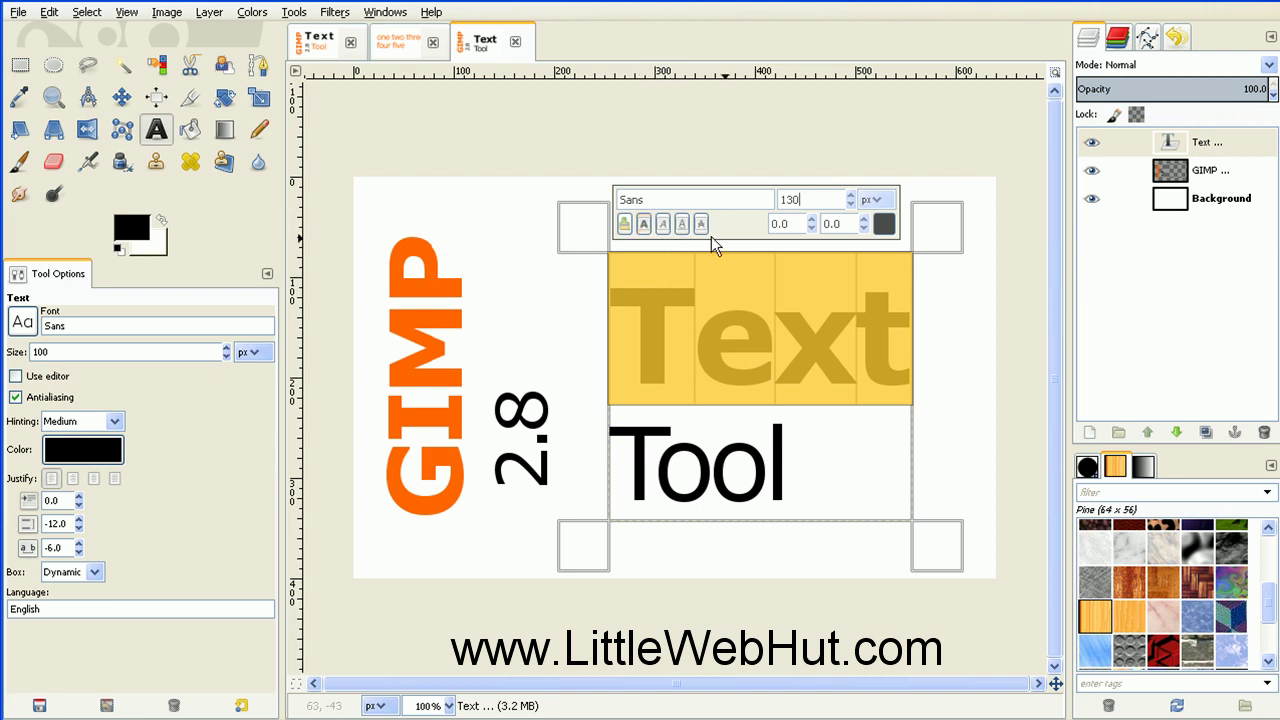
{"action": "scroll", "coordinate": [867, 224], "scroll_direction": "up", "scroll_amount": 16}
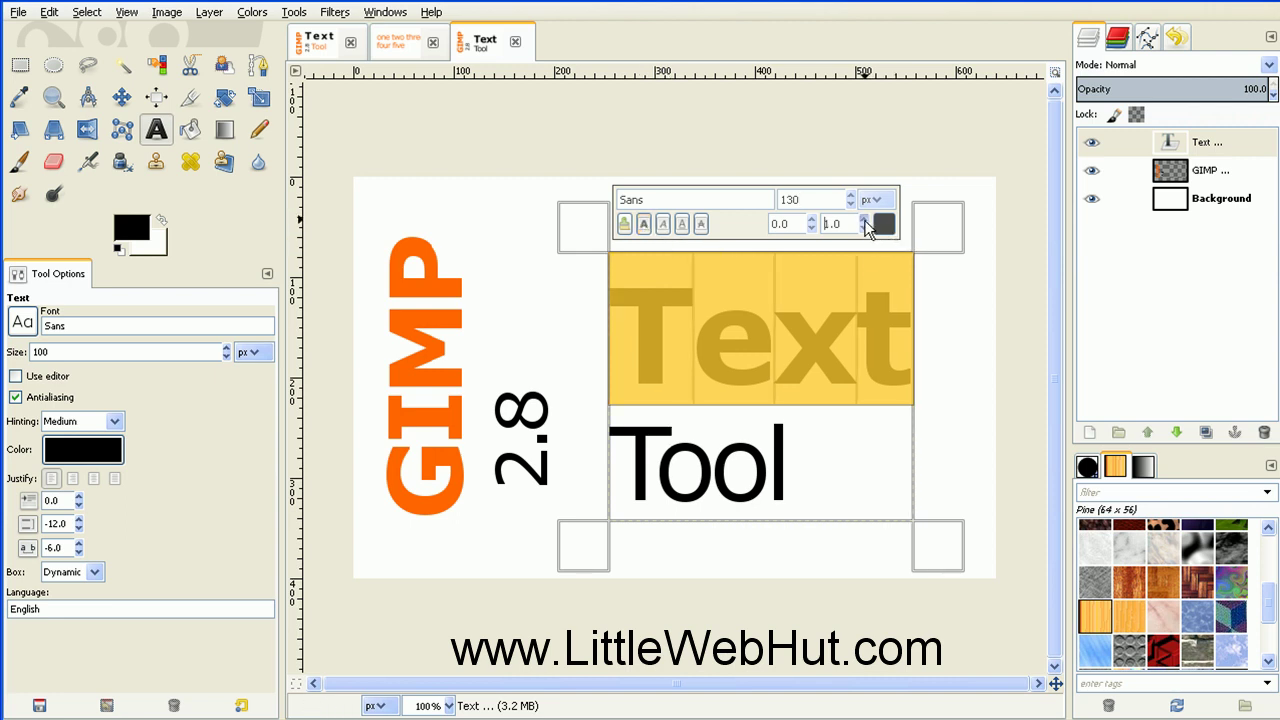
{"action": "scroll", "coordinate": [867, 224], "scroll_direction": "up", "scroll_amount": 4}
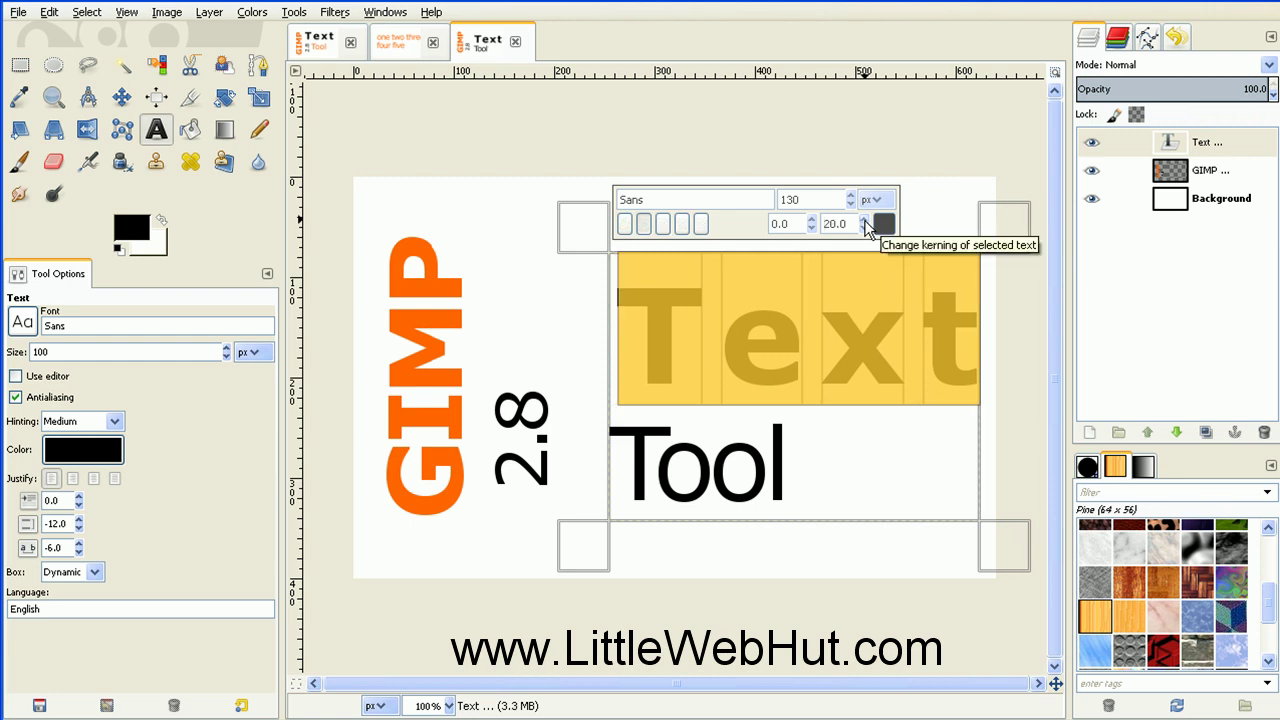
Color the word "Tool" orange (ff6600) and center the lines of the text layer
{"action": "left_click", "coordinate": [785, 472]}
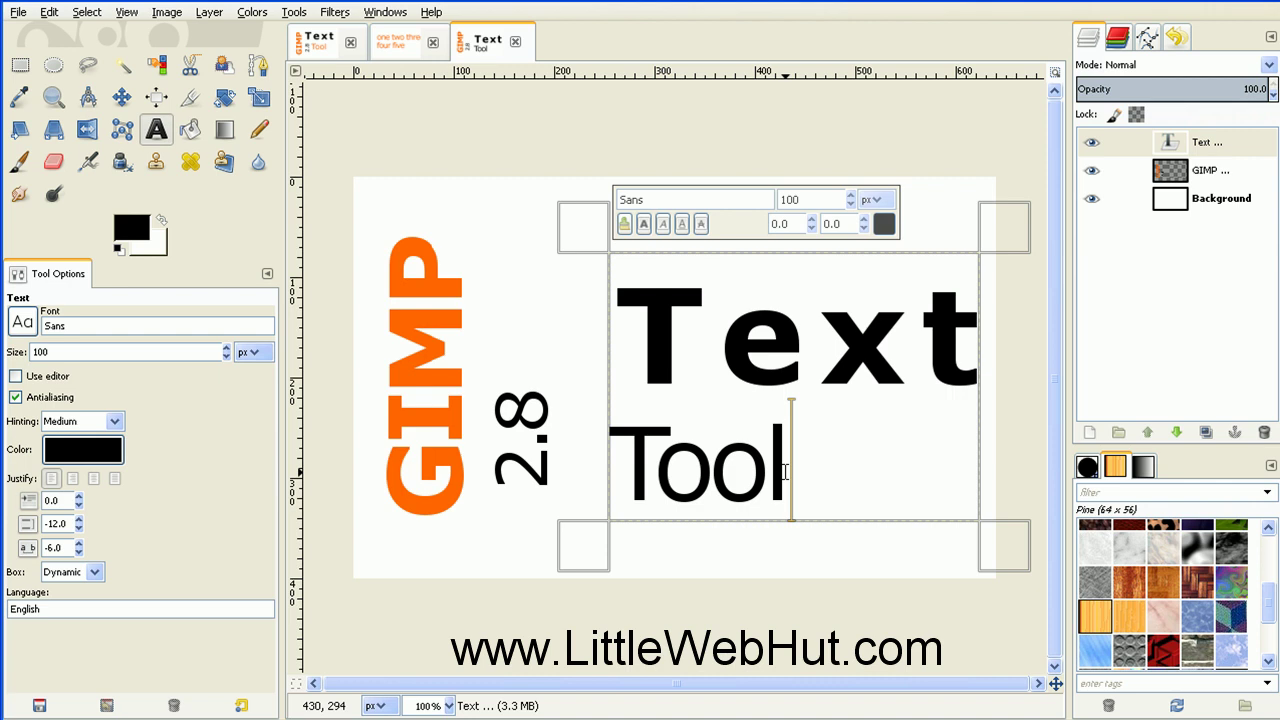
{"action": "left_click_drag", "start_coordinate": [786, 472], "coordinate": [627, 468]}
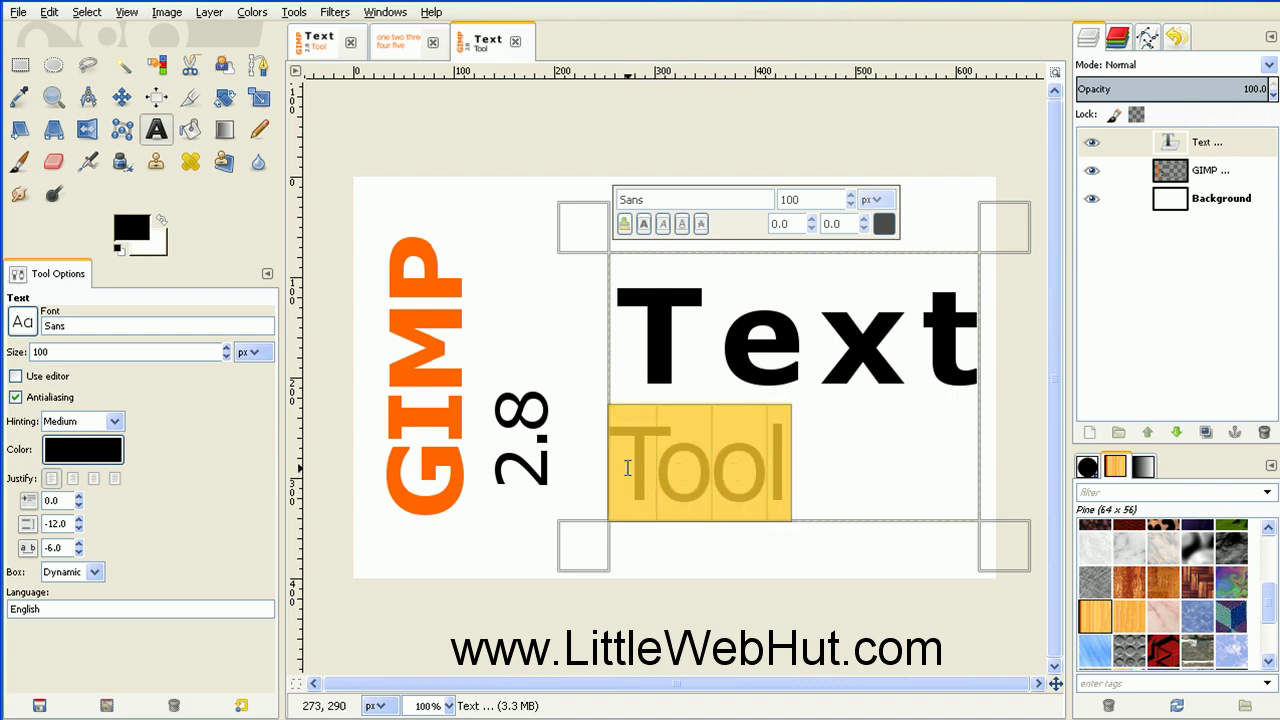
{"action": "left_click", "coordinate": [885, 224]}
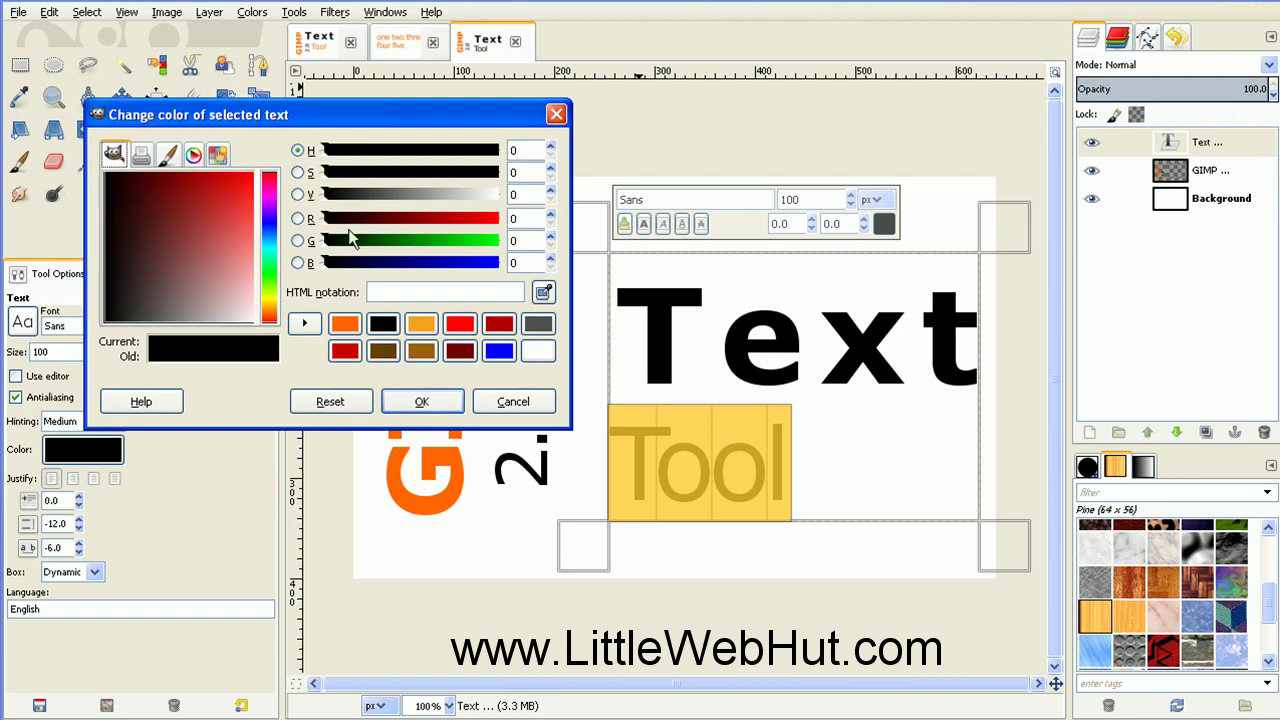
{"action": "left_click", "coordinate": [344, 323]}
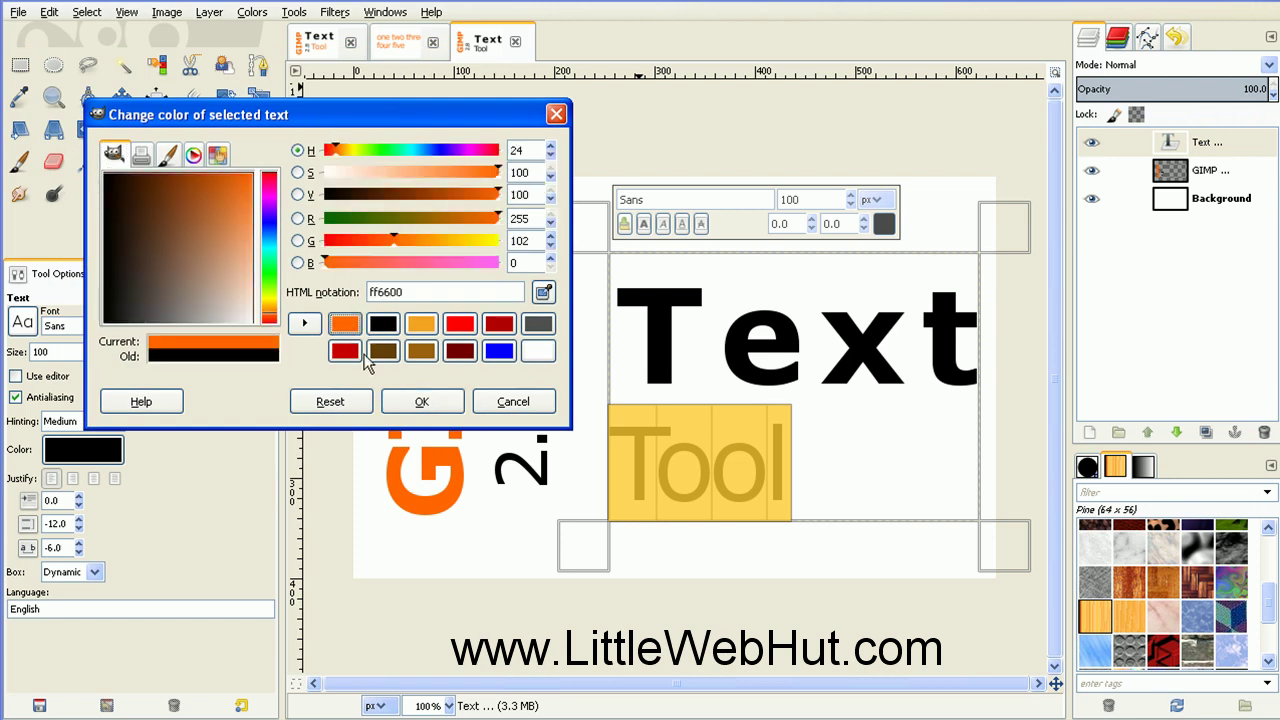
{"action": "left_click", "coordinate": [421, 401]}
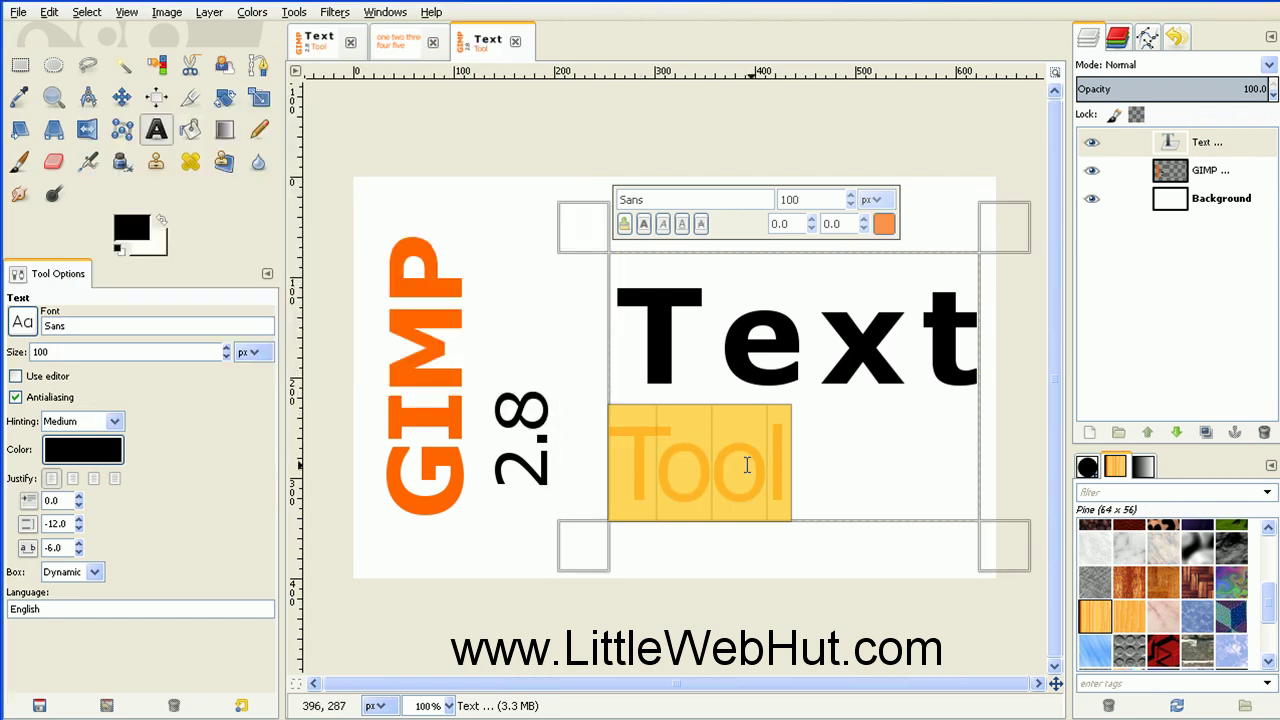
{"action": "left_click", "coordinate": [797, 463]}
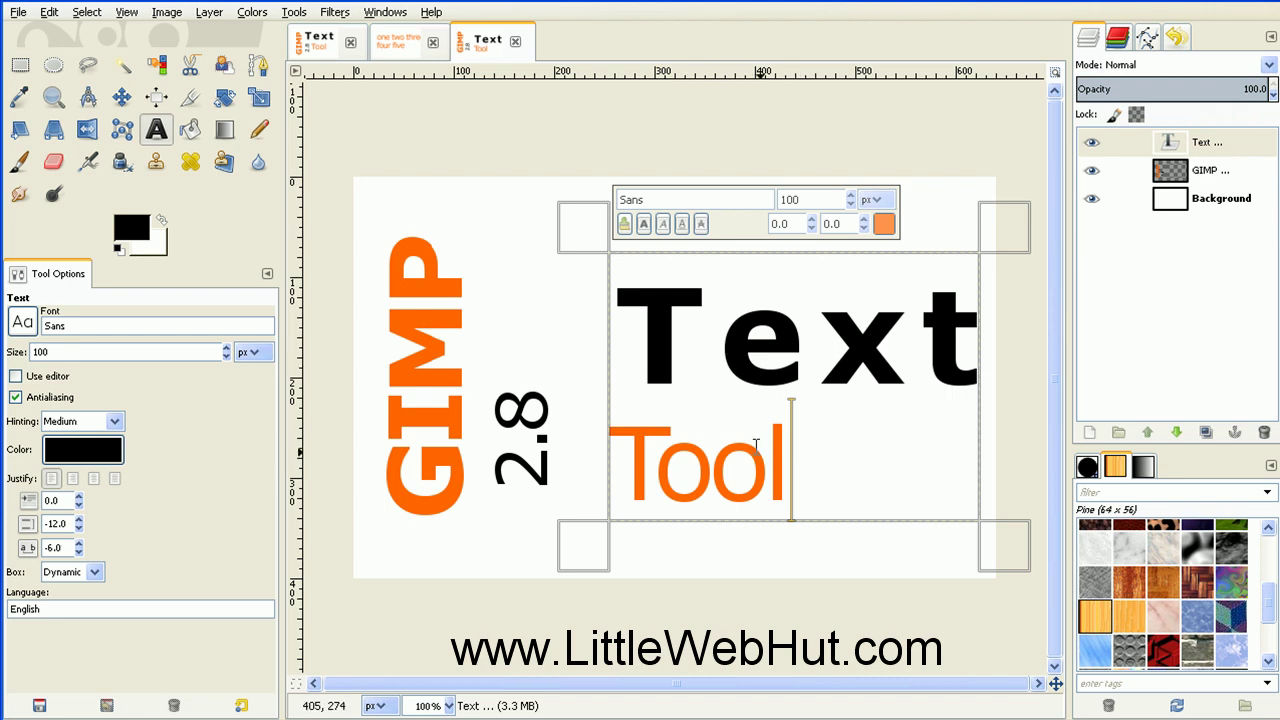
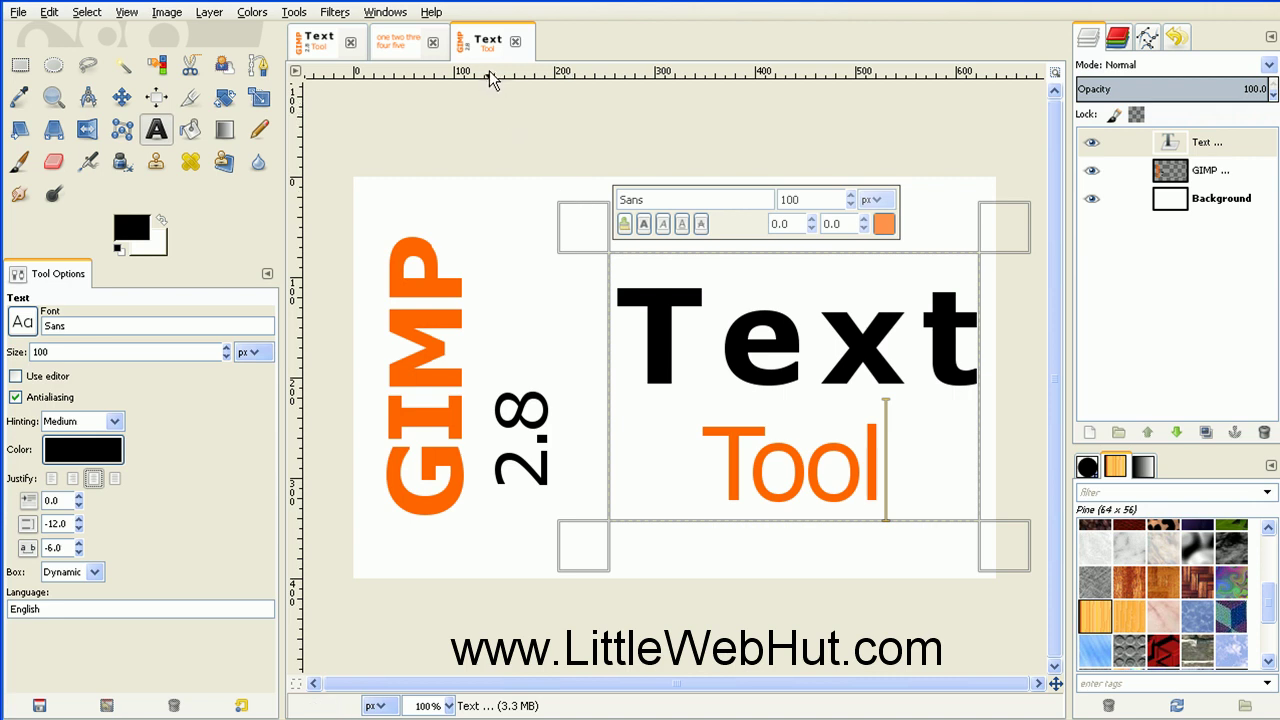
Place guides along the top of the rotated "GIMP" and the left edge of "2.8", and align the "T" of "Text" to both
{"action": "key", "text": "m"}
{"action": "left_click_drag", "start_coordinate": [489, 73], "coordinate": [407, 237]}
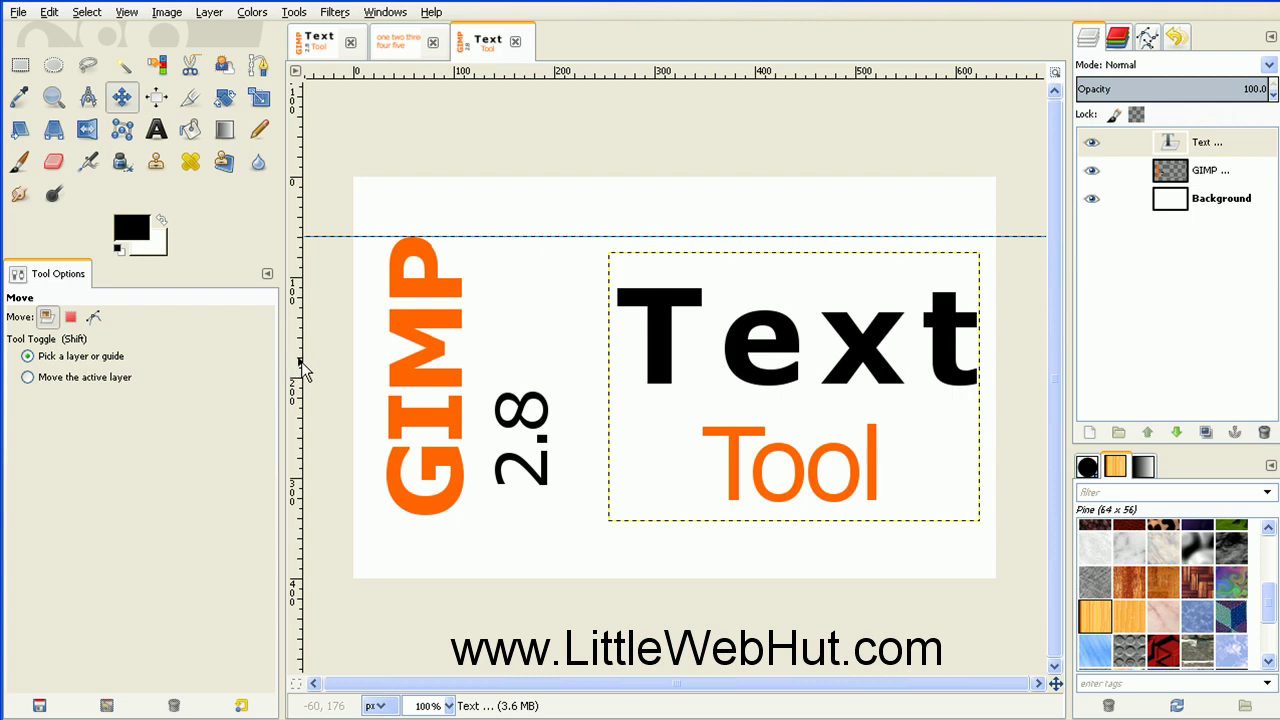
{"action": "left_click_drag", "start_coordinate": [298, 367], "coordinate": [494, 390]}
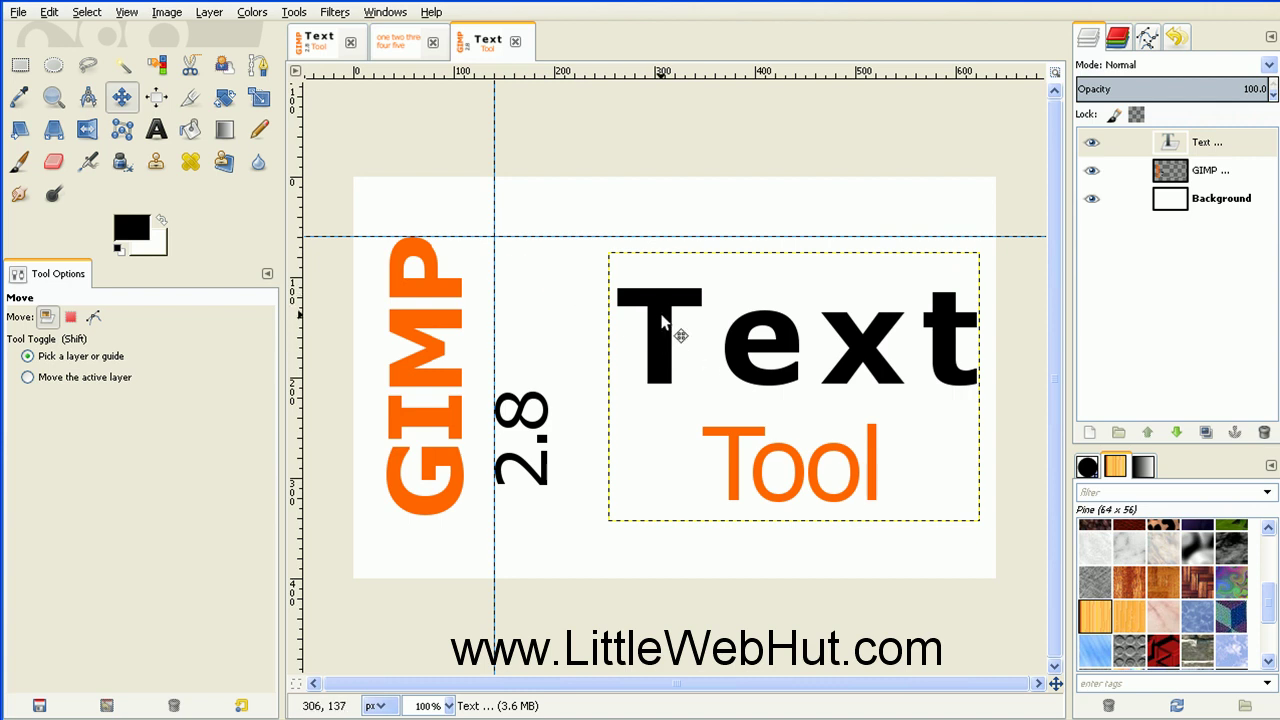
{"action": "left_click_drag", "start_coordinate": [661, 320], "coordinate": [538, 262]}
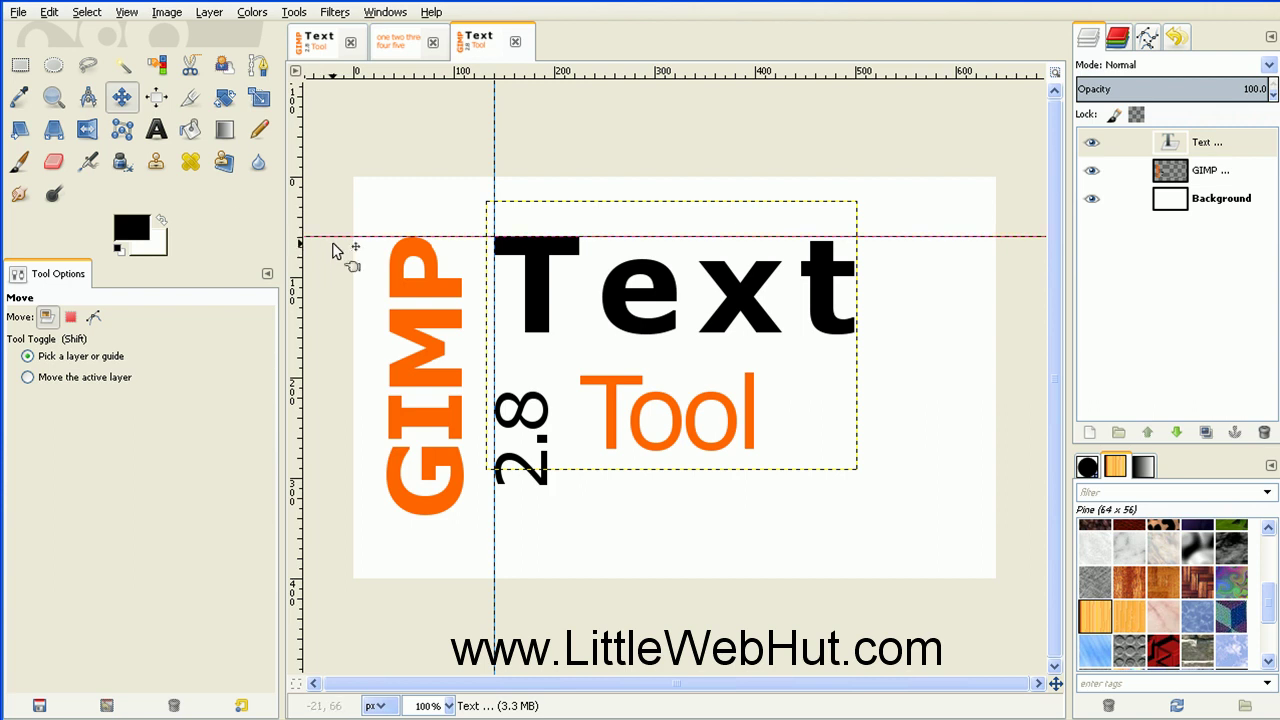
Move the horizontal guide to the top of "2.8" and set the "Text Tool" layer's line spacing to 3.0 to align "Tool" with it
{"action": "left_click_drag", "start_coordinate": [332, 240], "coordinate": [326, 390]}
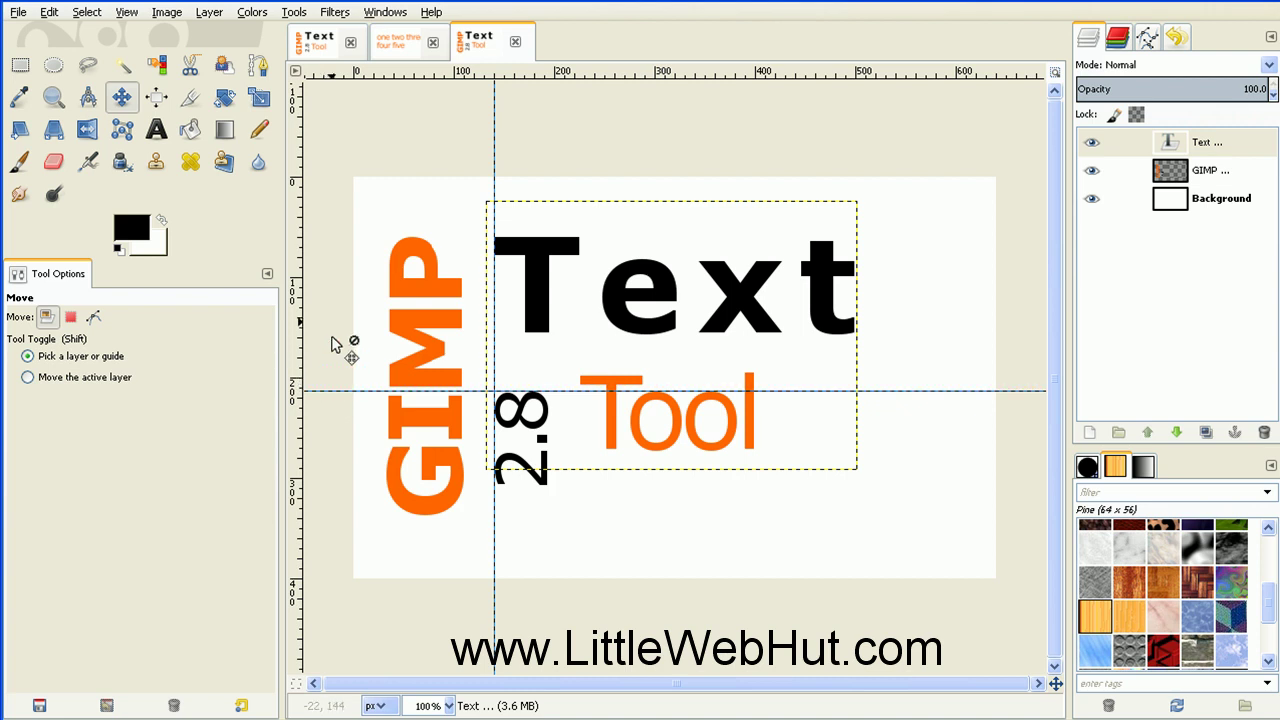
{"action": "left_click", "coordinate": [157, 131]}
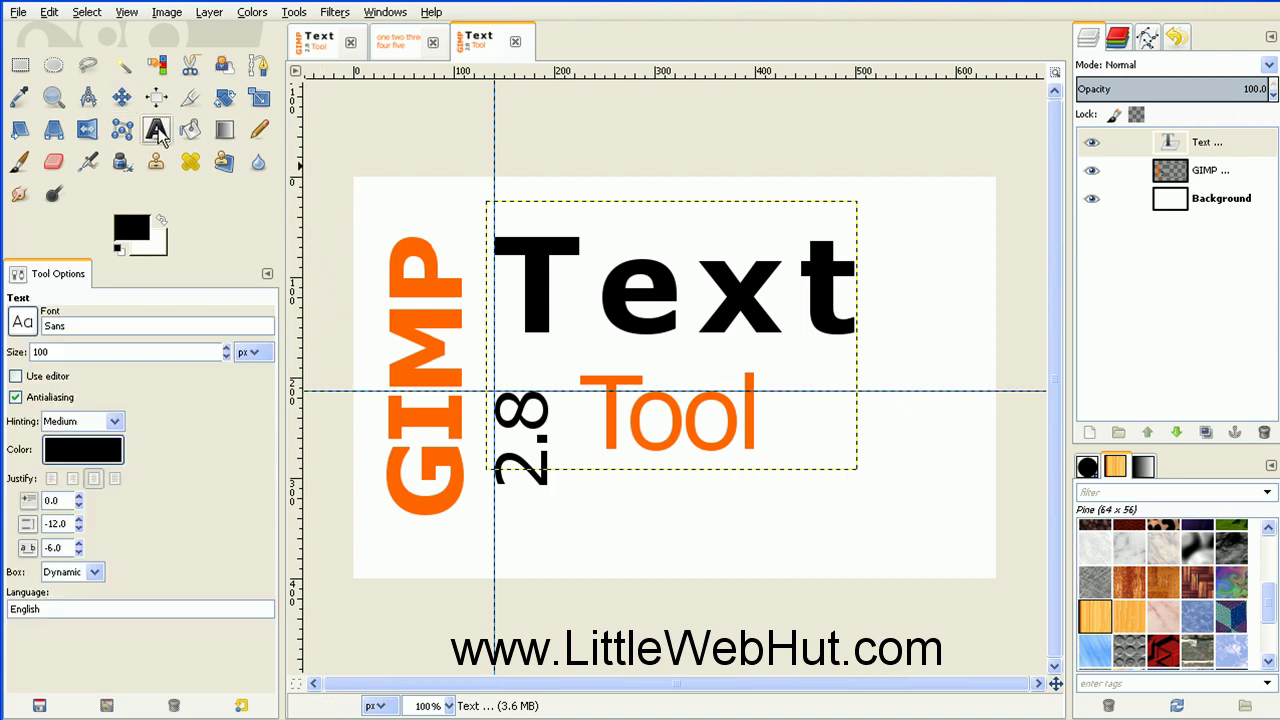
{"action": "left_click", "coordinate": [678, 310]}
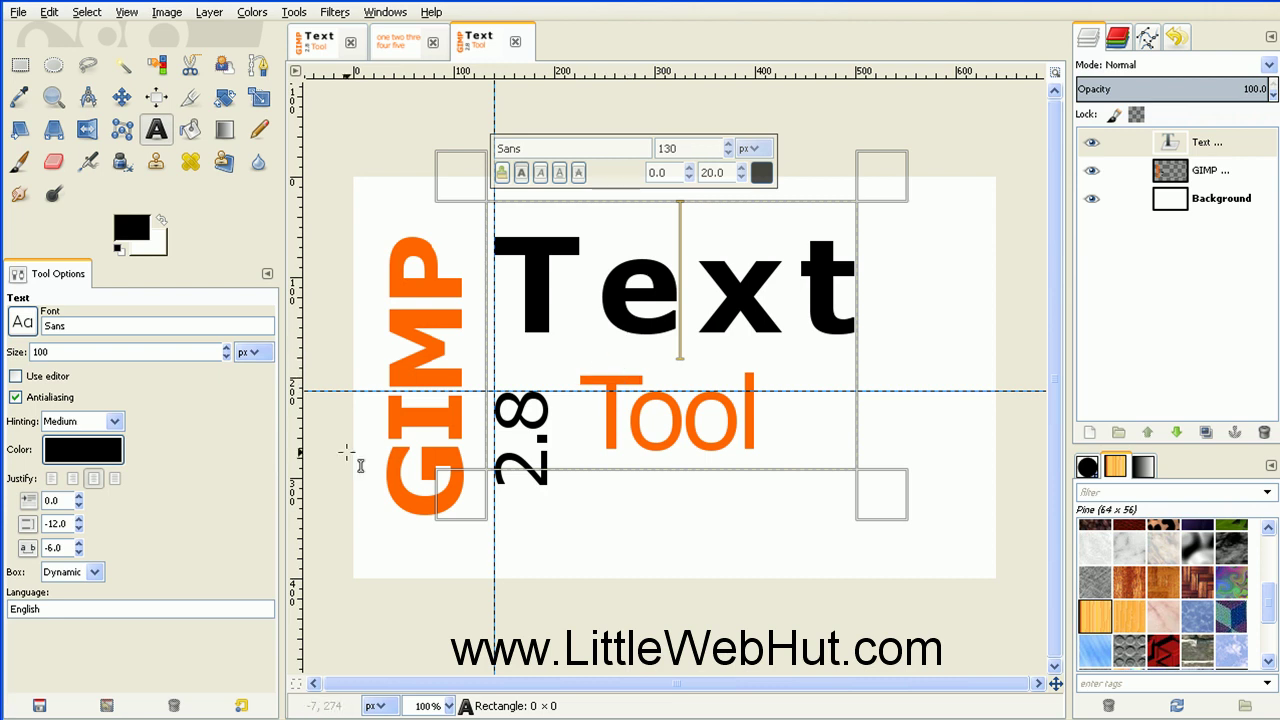
{"action": "left_click", "coordinate": [79, 520]}
{"action": "left_click", "coordinate": [79, 520]}
{"action": "left_click", "coordinate": [79, 520]}
{"action": "left_click", "coordinate": [79, 520]}
{"action": "left_click", "coordinate": [79, 520]}
{"action": "left_click", "coordinate": [79, 520]}
{"action": "left_click", "coordinate": [79, 520]}
{"action": "left_click", "coordinate": [79, 520]}
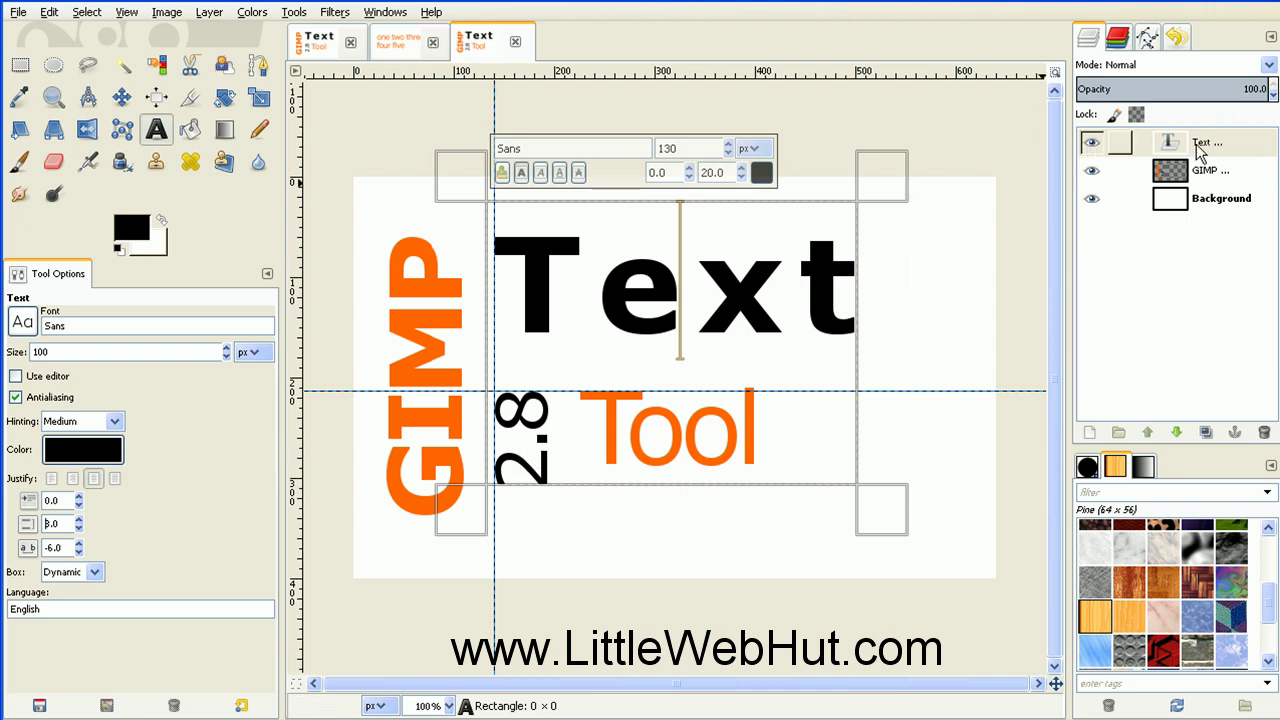
Merge the "Text Tool" layer down into the "GIMP 2.8" layer and move the merged layer to the center of the canvas
{"action": "right_click", "coordinate": [1097, 150]}
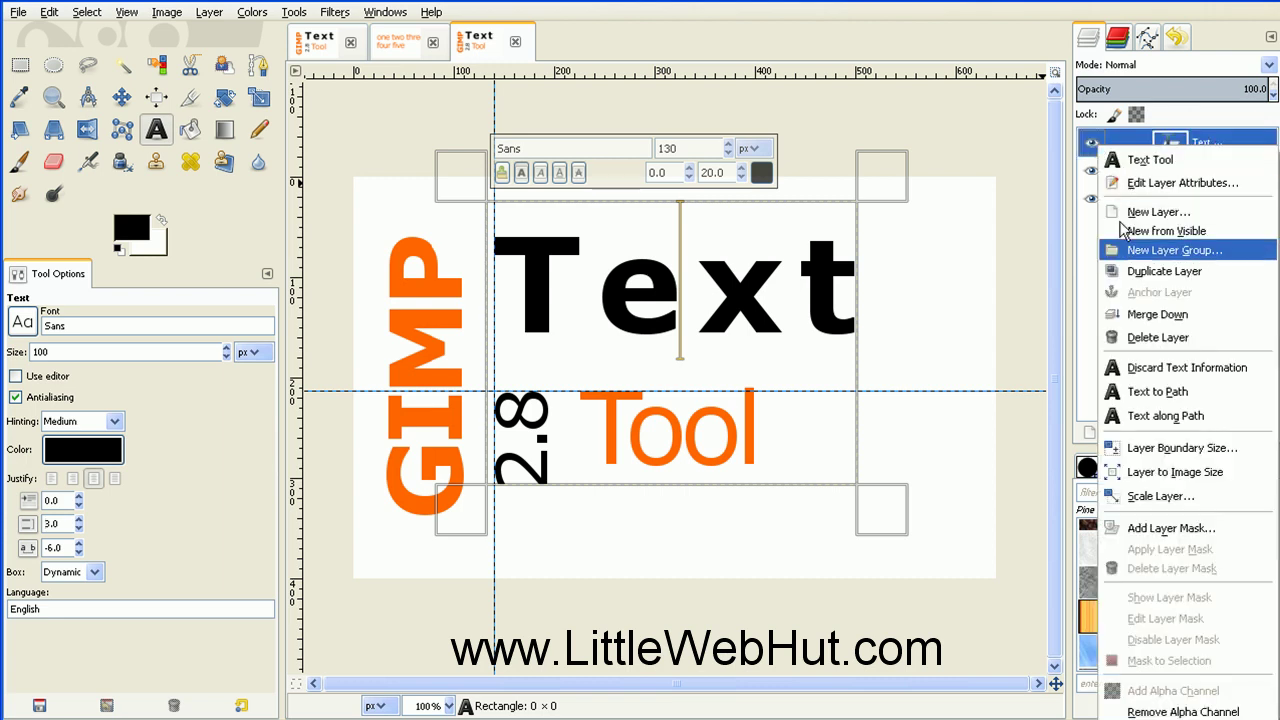
{"action": "left_click", "coordinate": [1116, 318]}
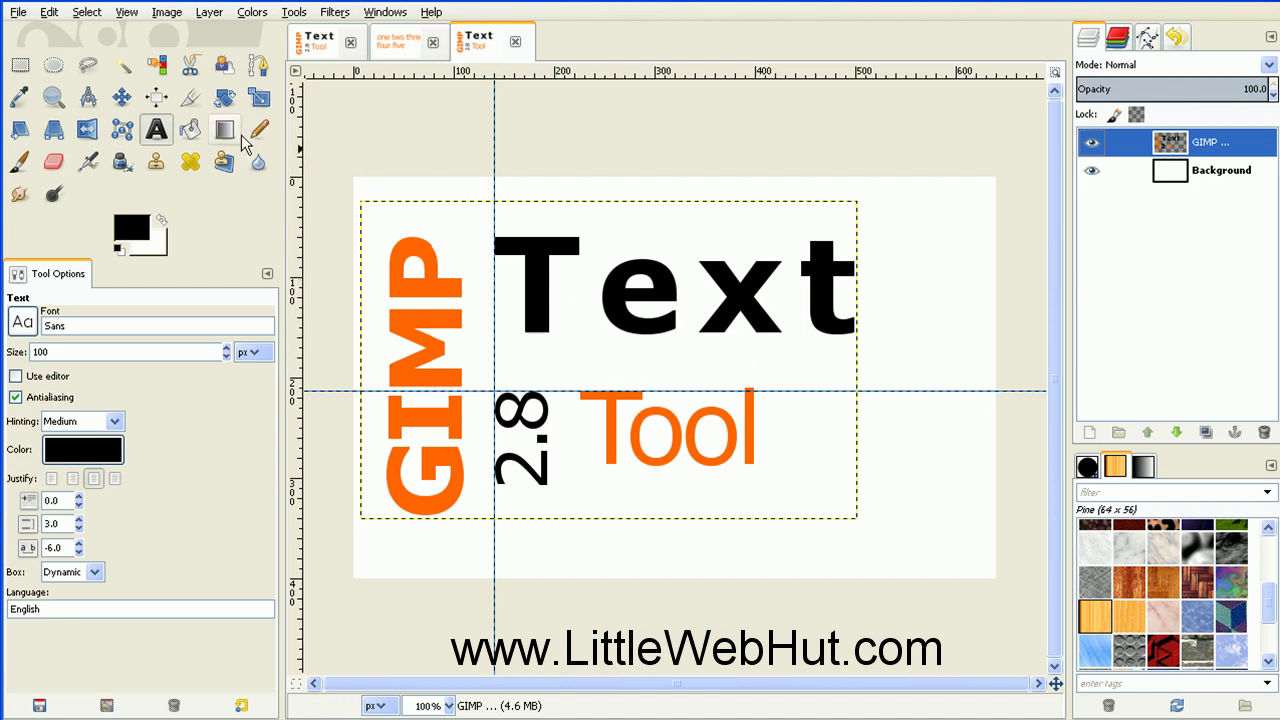
{"action": "left_click", "coordinate": [121, 97]}
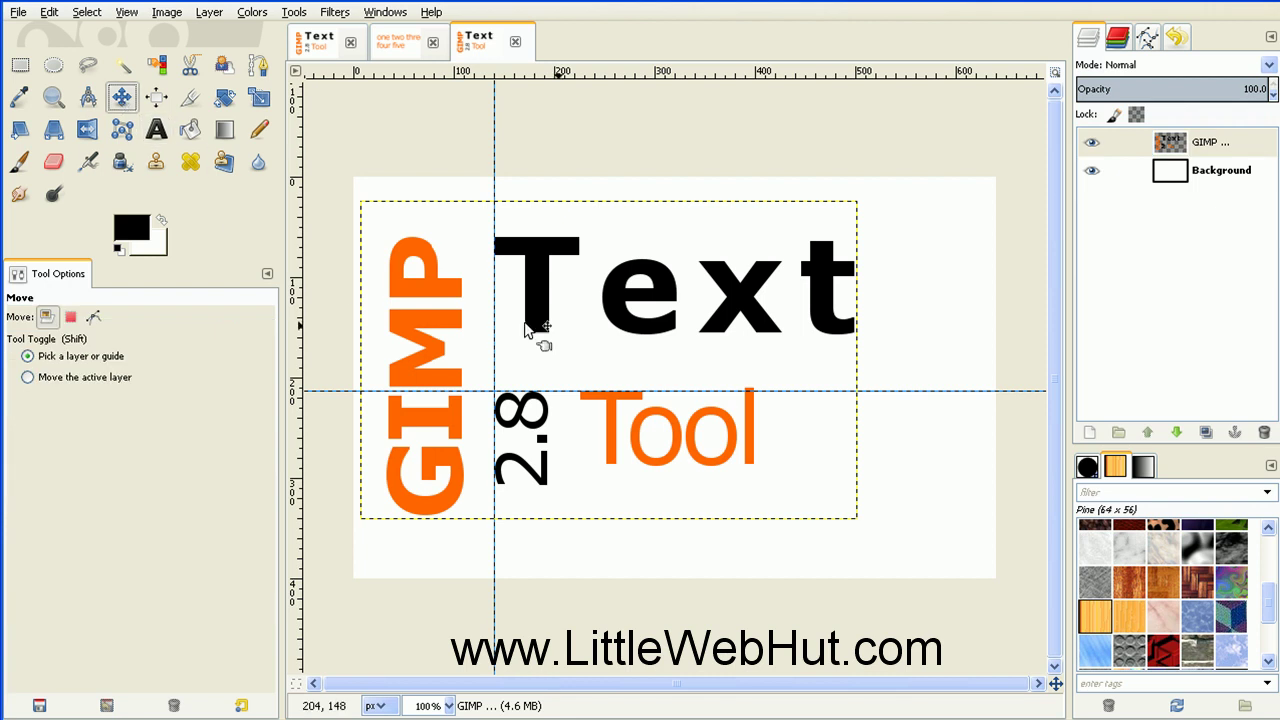
{"action": "left_click_drag", "start_coordinate": [621, 315], "coordinate": [683, 323]}
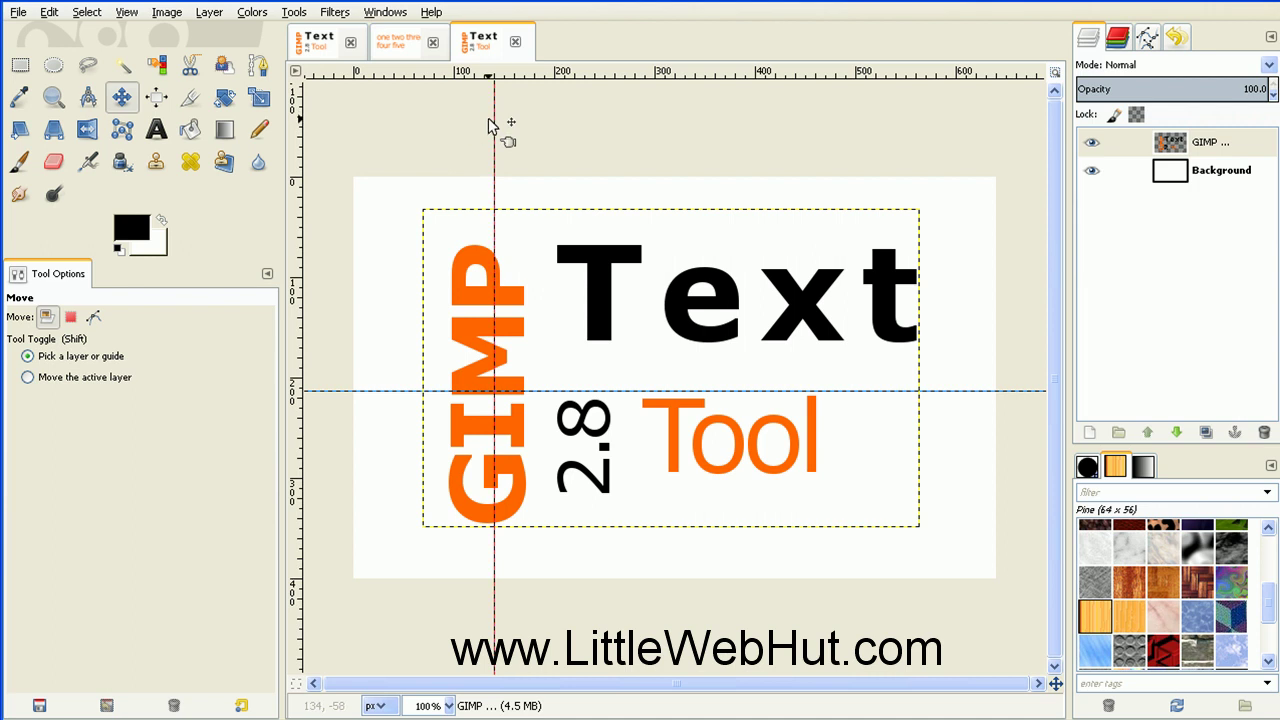
Remove the vertical and horizontal guides from the image and select the Background layer
{"action": "left_click_drag", "start_coordinate": [497, 127], "coordinate": [296, 127]}
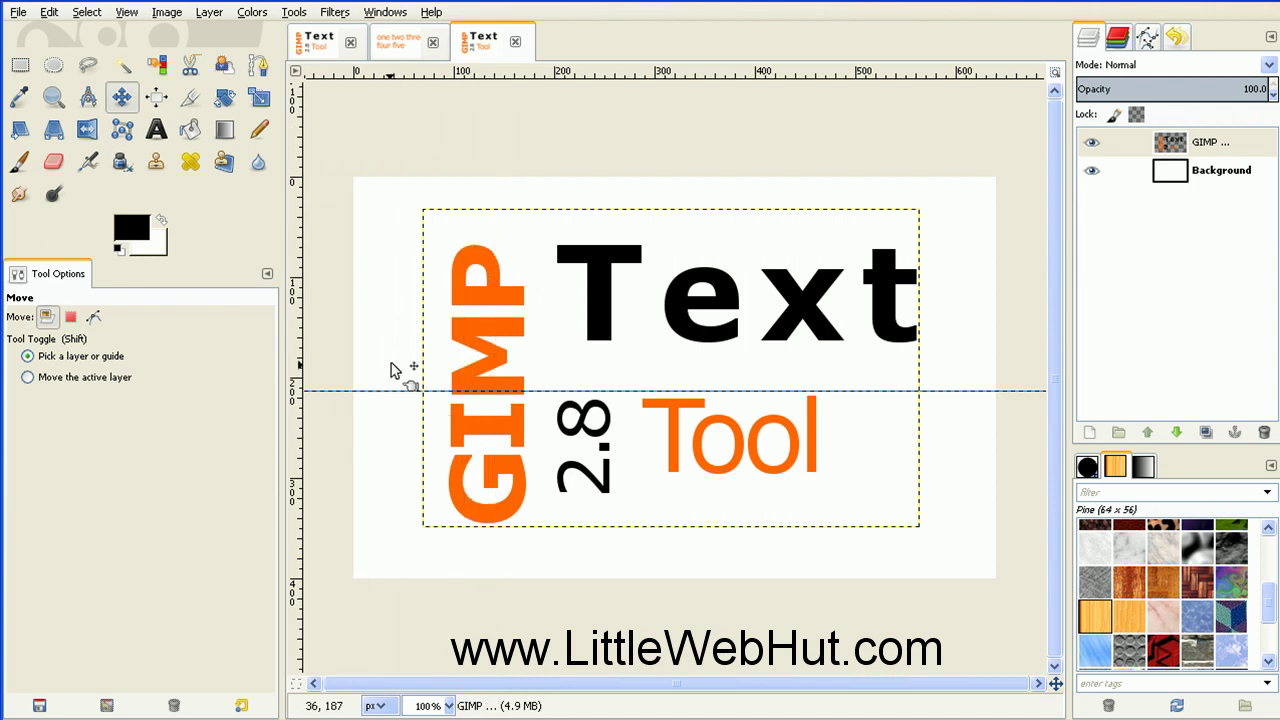
{"action": "left_click_drag", "start_coordinate": [333, 397], "coordinate": [341, 74]}
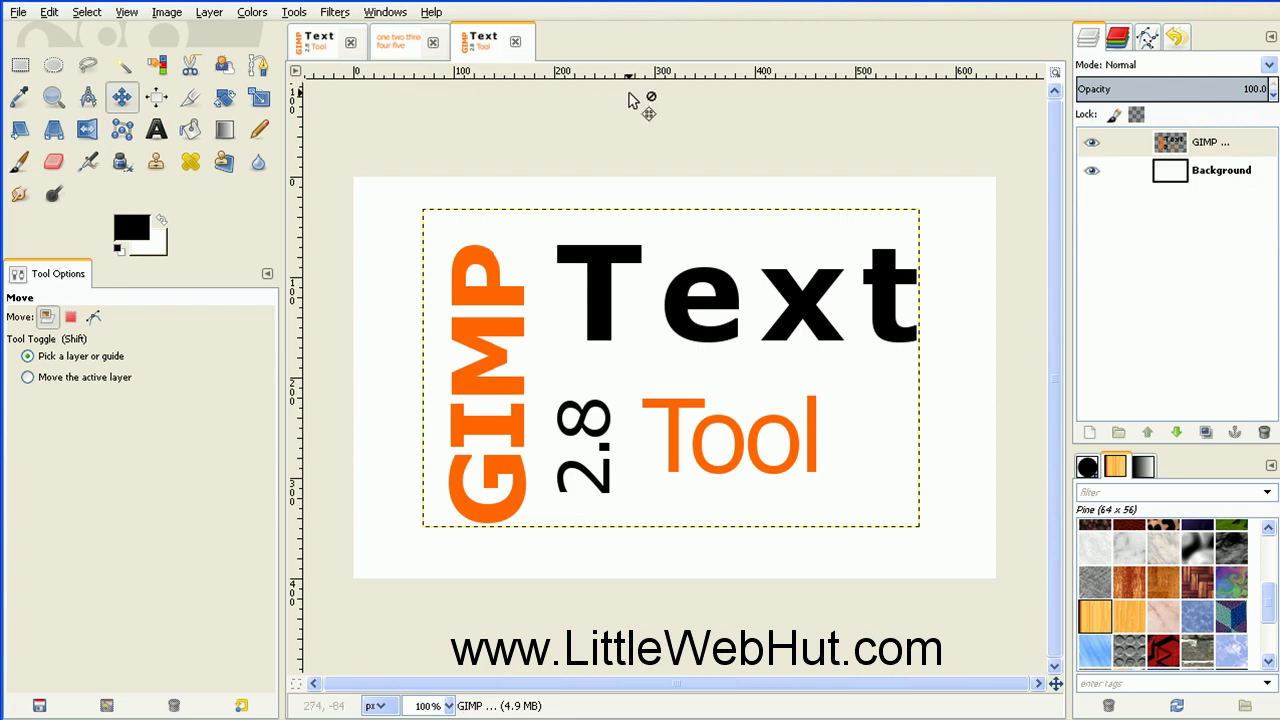
{"action": "left_click", "coordinate": [1166, 180]}
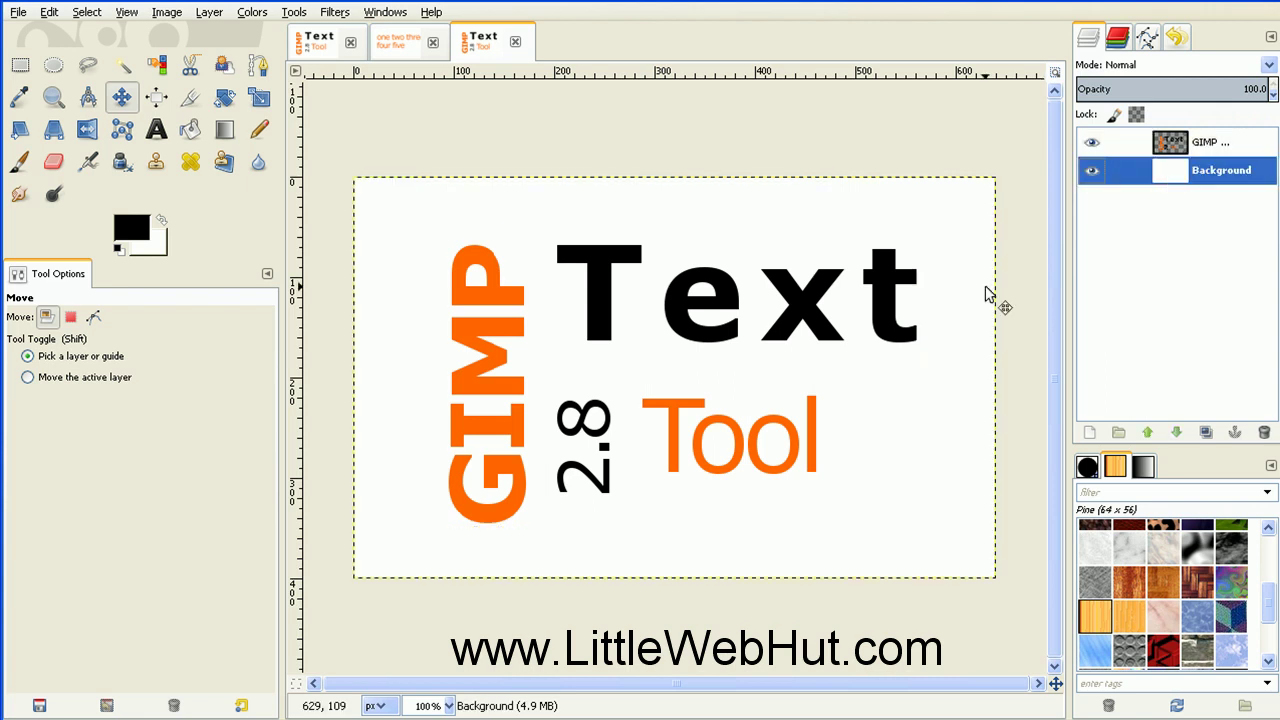